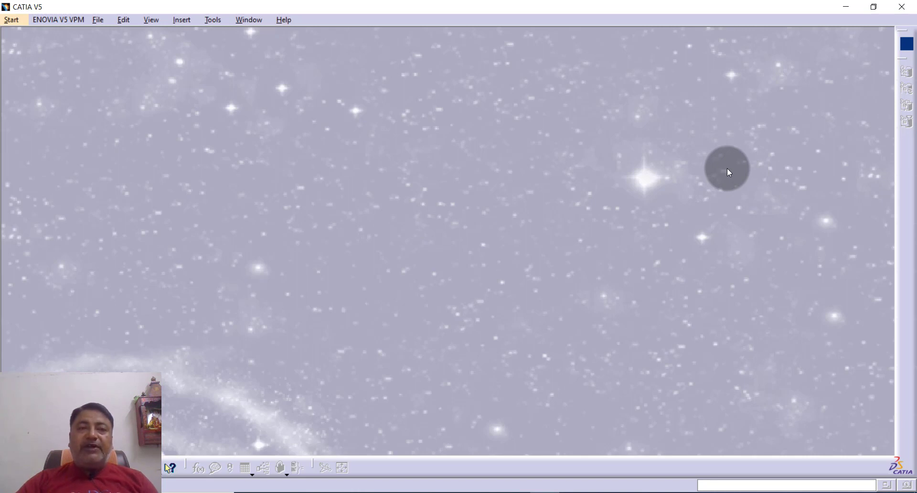
Create a new Part Design part named Part1 with hybrid design enabled.
{"action": "left_click", "coordinate": [11, 20]}
{"action": "mouse_move", "coordinate": [110, 50]}
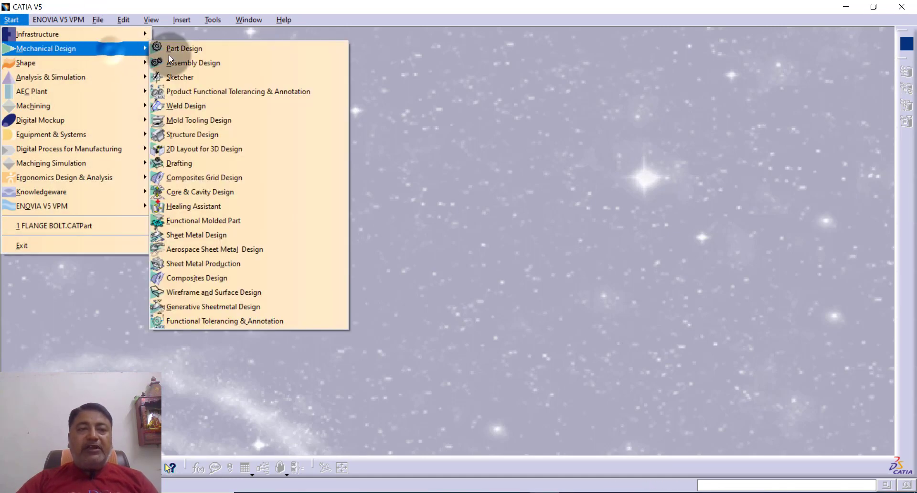
{"action": "left_click", "coordinate": [175, 51]}
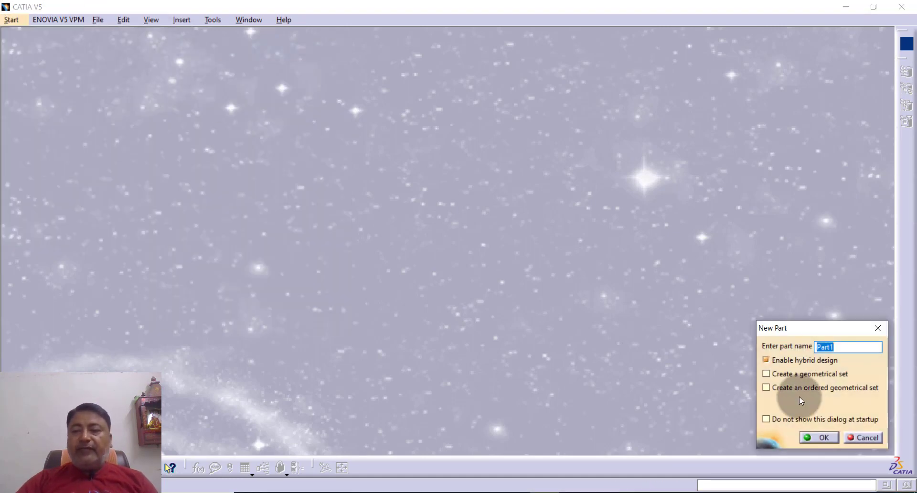
{"action": "left_click", "coordinate": [815, 438]}
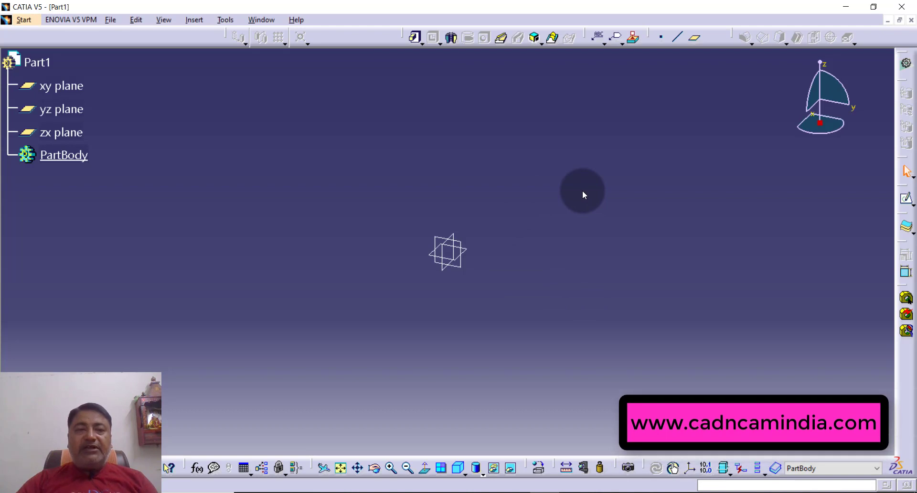
Sketch a hexagon centred on the origin of the yz plane, about 102.6 mm across its horizontal flats.
{"action": "left_click", "coordinate": [907, 200]}
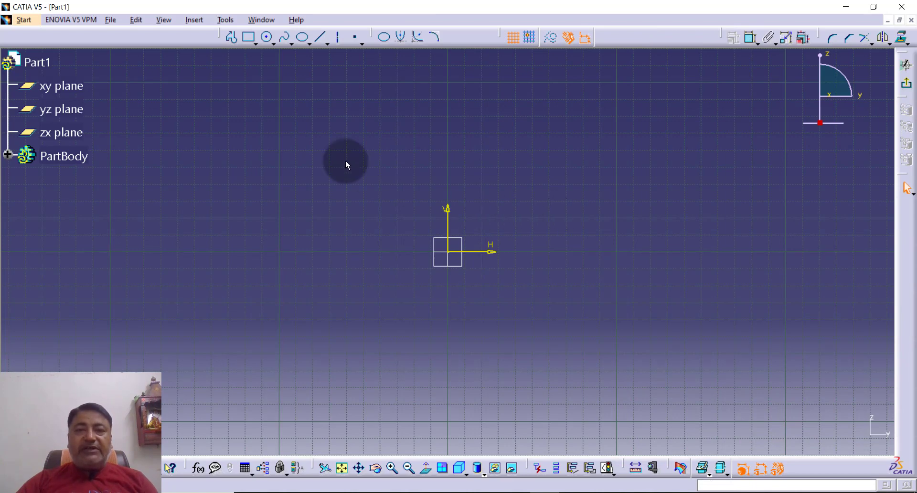
{"action": "left_click", "coordinate": [256, 43]}
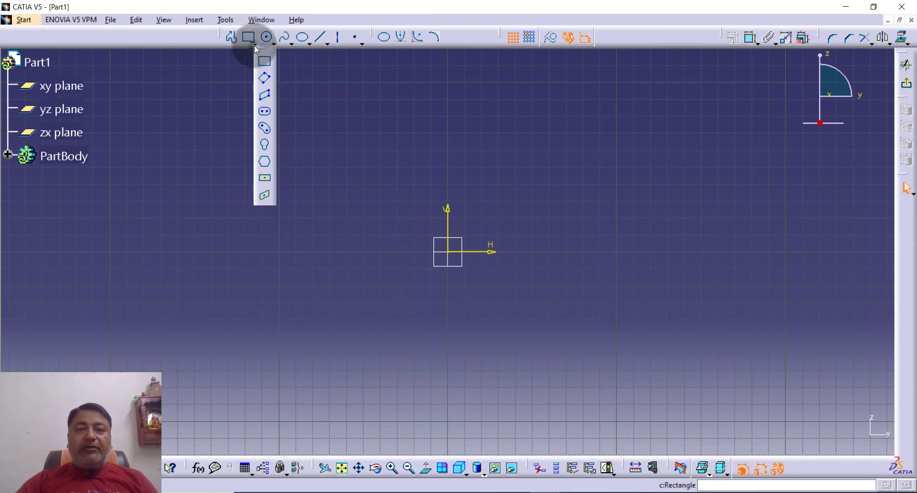
{"action": "left_click", "coordinate": [265, 163]}
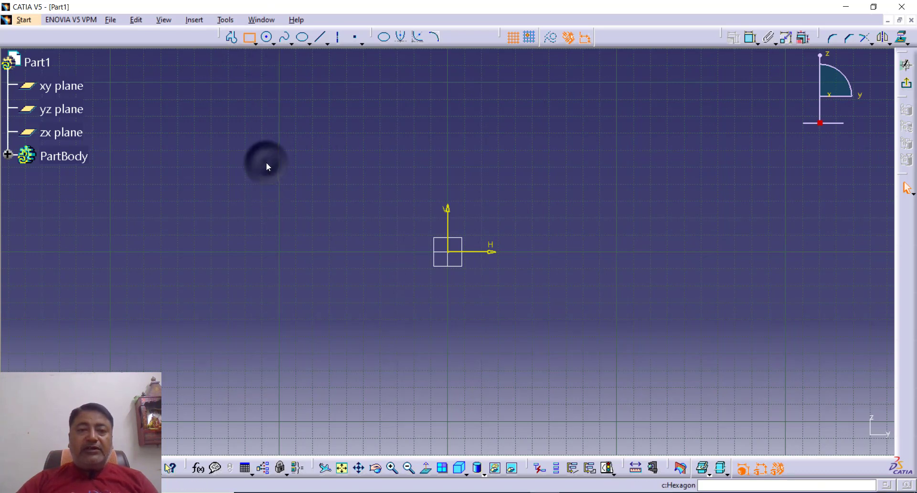
{"action": "left_click", "coordinate": [452, 254]}
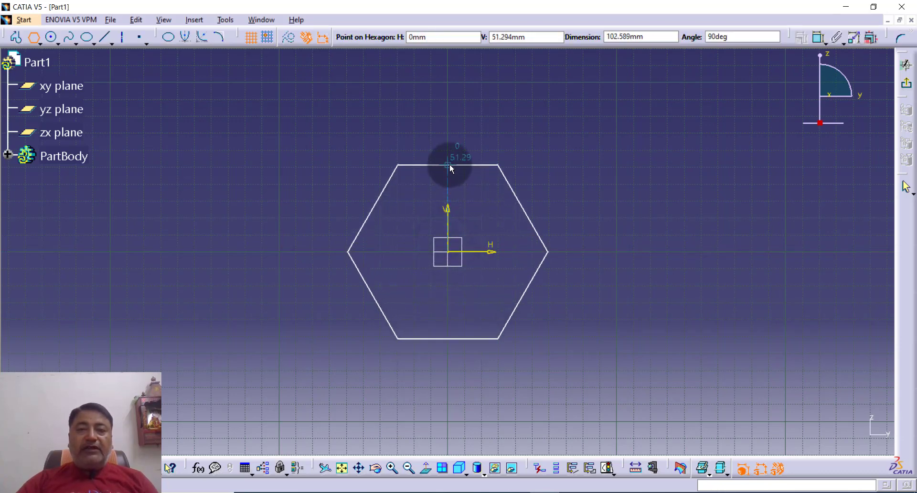
{"action": "left_click", "coordinate": [469, 148]}
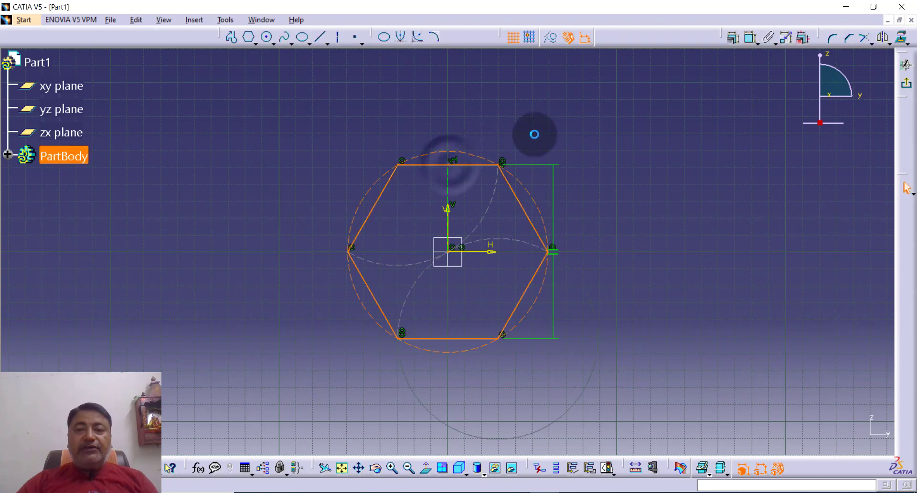
{"action": "left_click", "coordinate": [606, 135]}
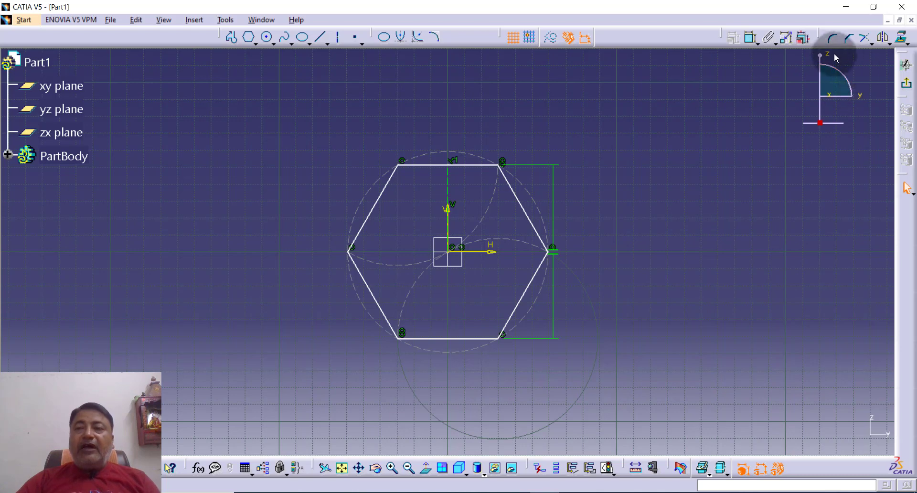
Dimension the hexagon between its two horizontal sides, set the distance to 36 mm and exit the sketch.
{"action": "left_click", "coordinate": [751, 39]}
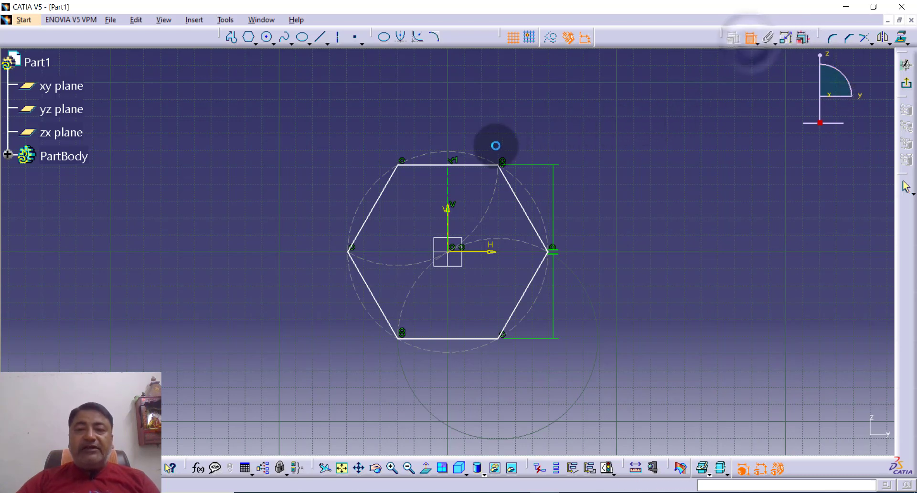
{"action": "left_click", "coordinate": [474, 166]}
{"action": "left_click", "coordinate": [470, 338]}
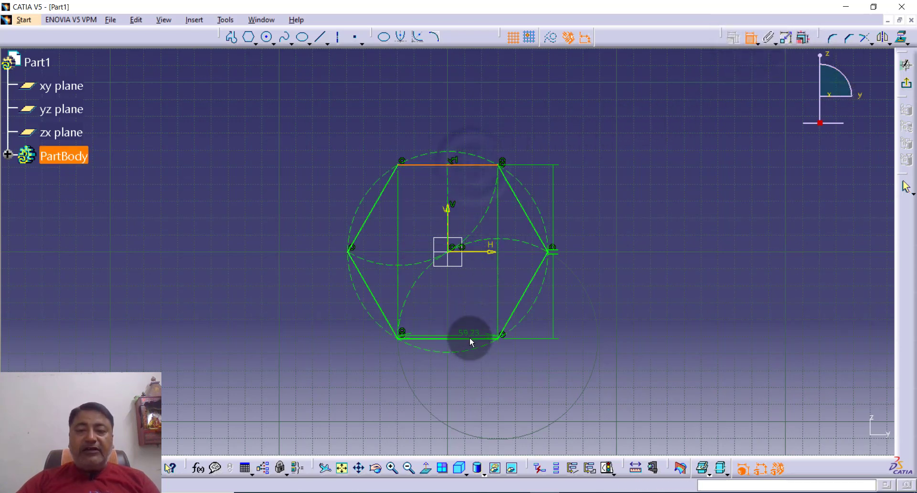
{"action": "left_click", "coordinate": [591, 262]}
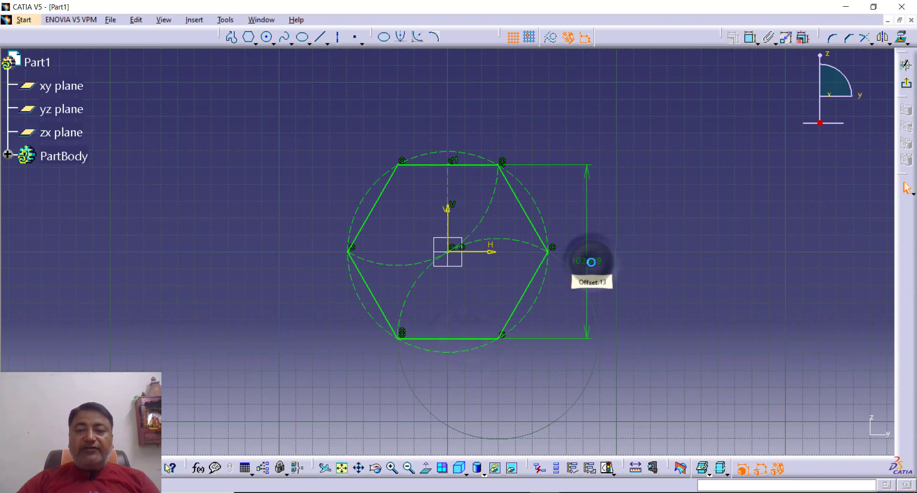
{"action": "double_click", "coordinate": [591, 262]}
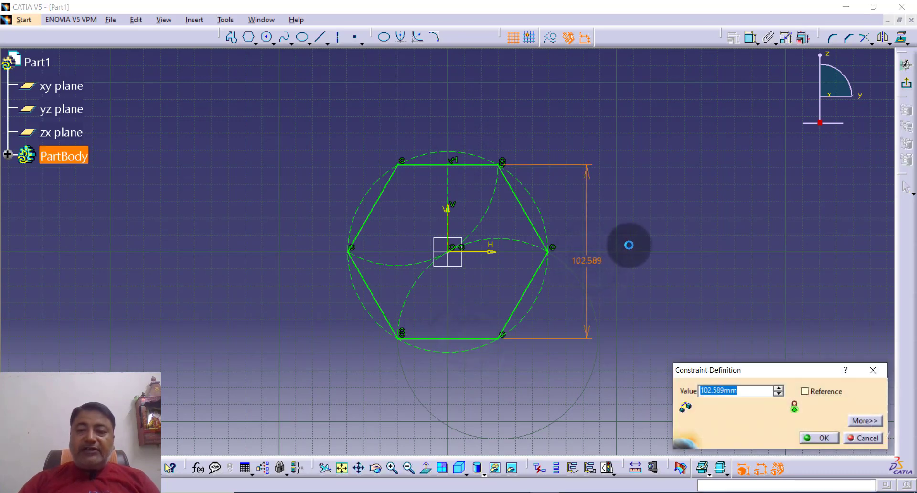
{"action": "key", "text": "Return"}
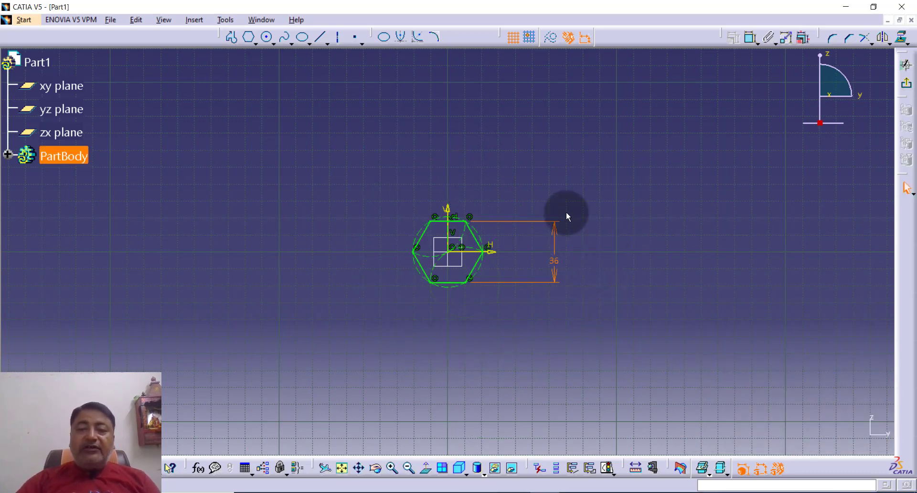
{"action": "left_click", "coordinate": [906, 90]}
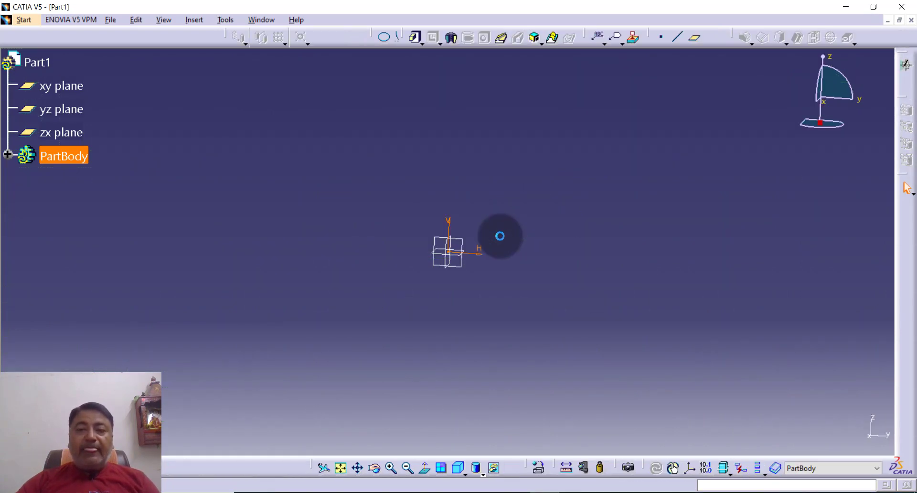
Pad the hexagon sketch to a length of 20 mm.
{"action": "left_click", "coordinate": [416, 43]}
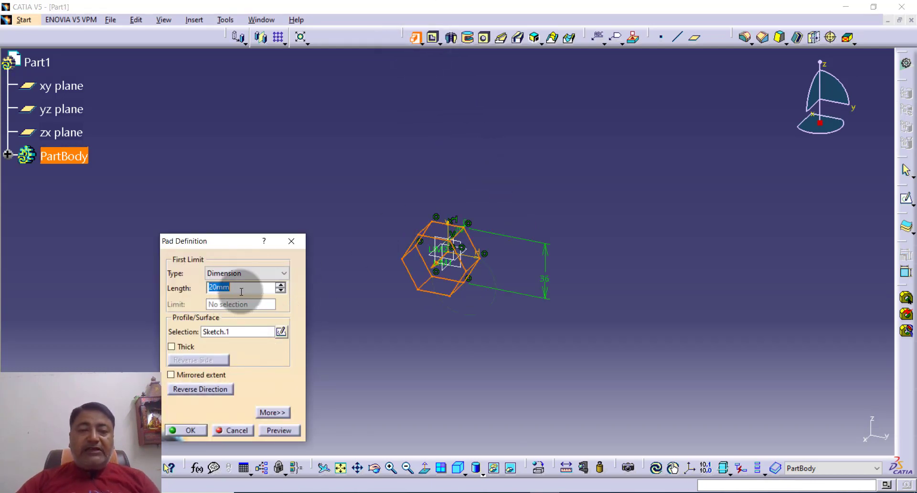
{"action": "left_click", "coordinate": [188, 435]}
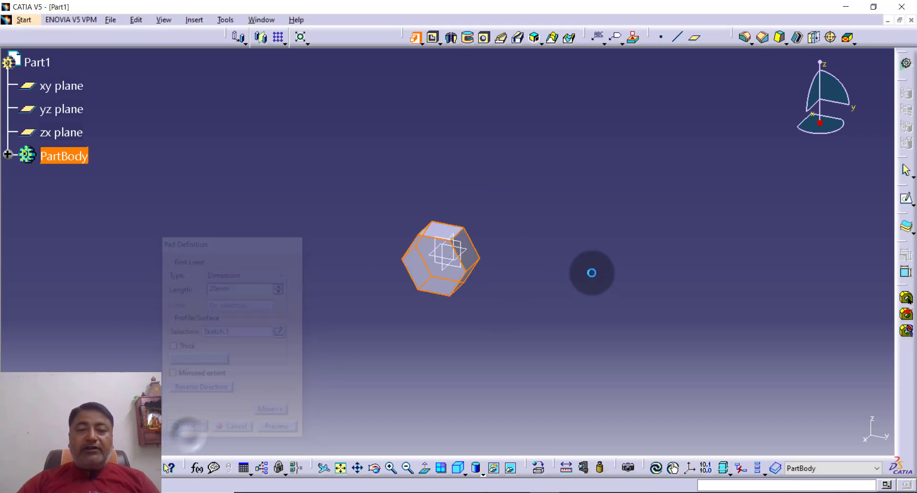
{"action": "left_click", "coordinate": [510, 295]}
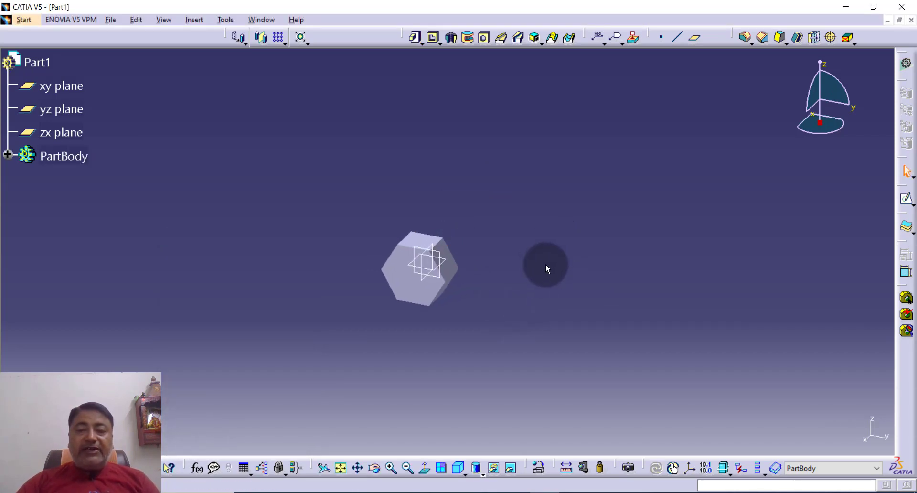
Change the model's display style to Shading with Edges.
{"action": "left_click", "coordinate": [477, 468]}
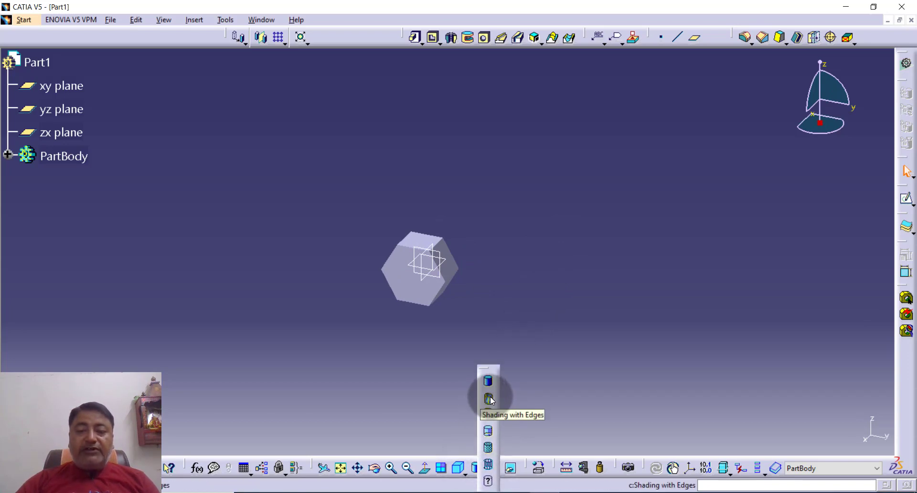
{"action": "left_click", "coordinate": [490, 399]}
{"action": "mouse_move", "coordinate": [514, 266]}
{"action": "middle_mouse_down"}
{"action": "mouse_move", "coordinate": [530, 263]}
{"action": "mouse_move", "coordinate": [466, 288]}
{"action": "mouse_move", "coordinate": [530, 238]}
{"action": "middle_mouse_up"}
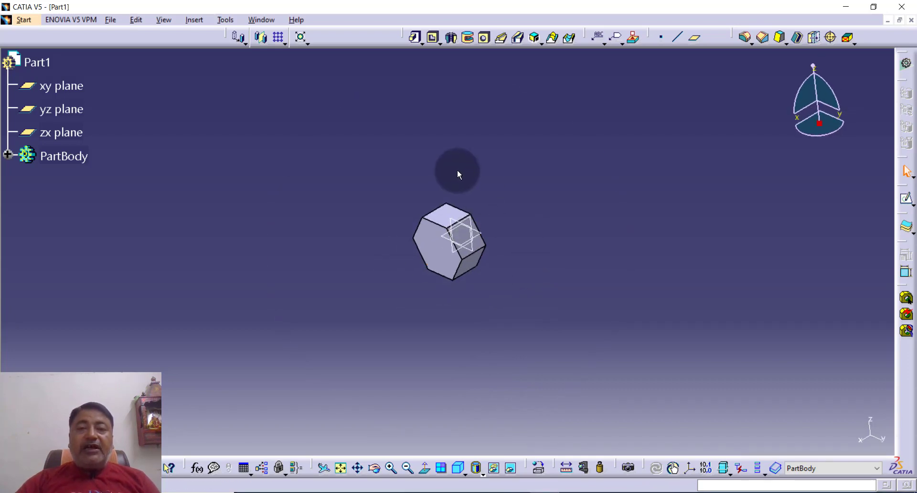
On the pad's hexagonal face at the yz plane, sketch a circle about 20.5 mm in diameter centred on the origin.
{"action": "left_click", "coordinate": [907, 198]}
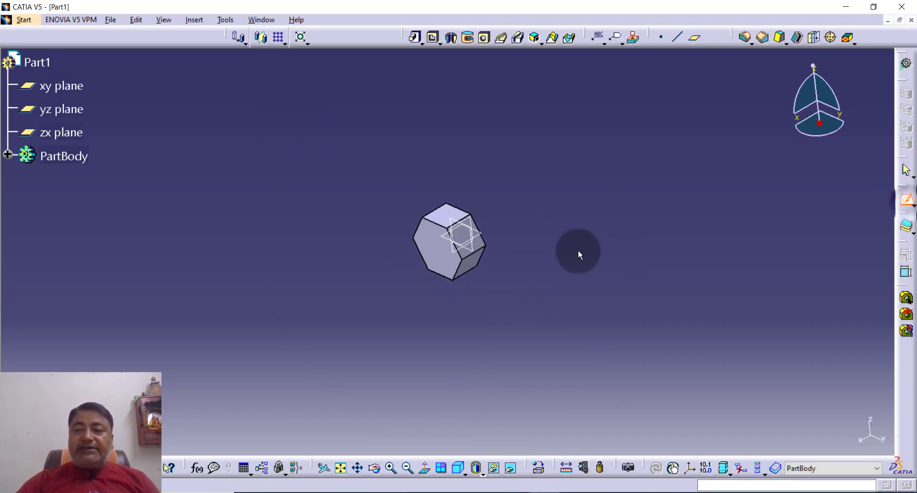
{"action": "middle_click_drag", "start_coordinate": [566, 235], "coordinate": [373, 315]}
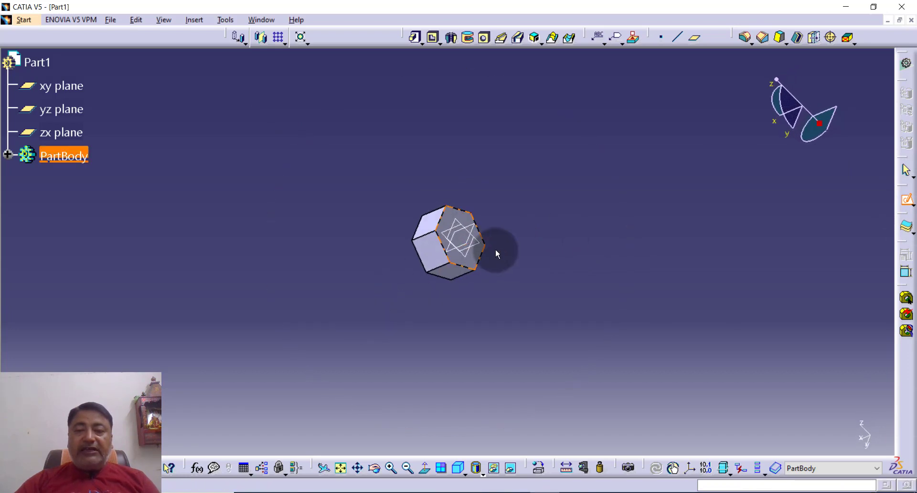
{"action": "left_click", "coordinate": [467, 221]}
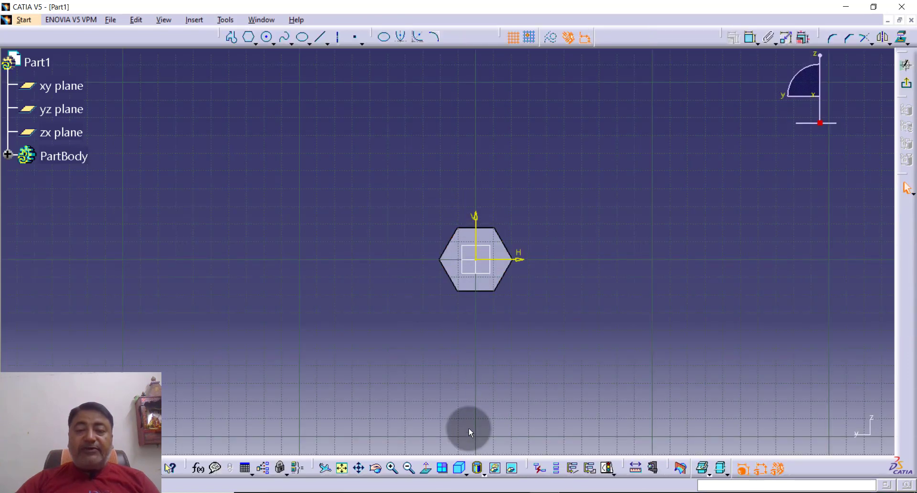
{"action": "left_click", "coordinate": [398, 470]}
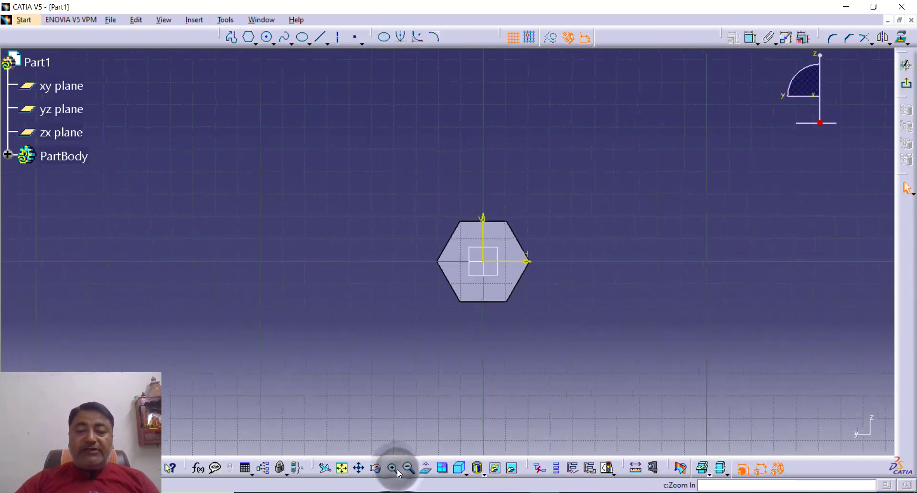
{"action": "middle_click_drag", "start_coordinate": [789, 264], "coordinate": [713, 258]}
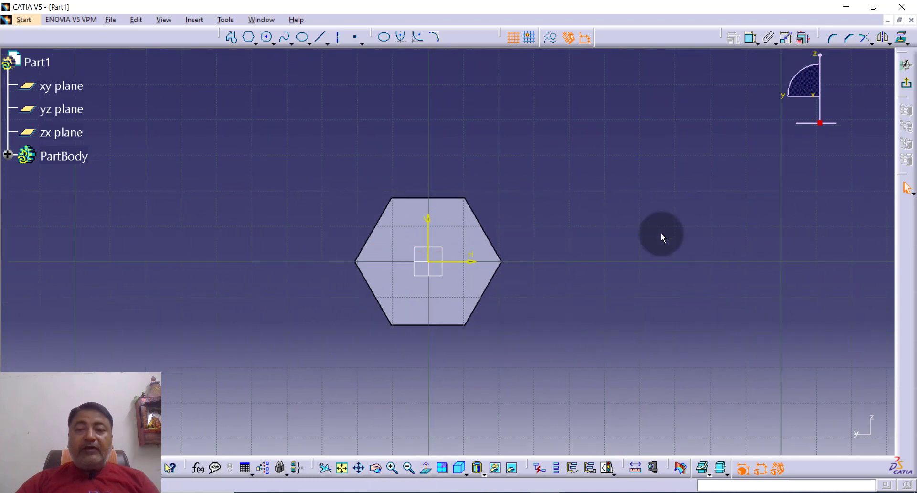
{"action": "left_click", "coordinate": [267, 37]}
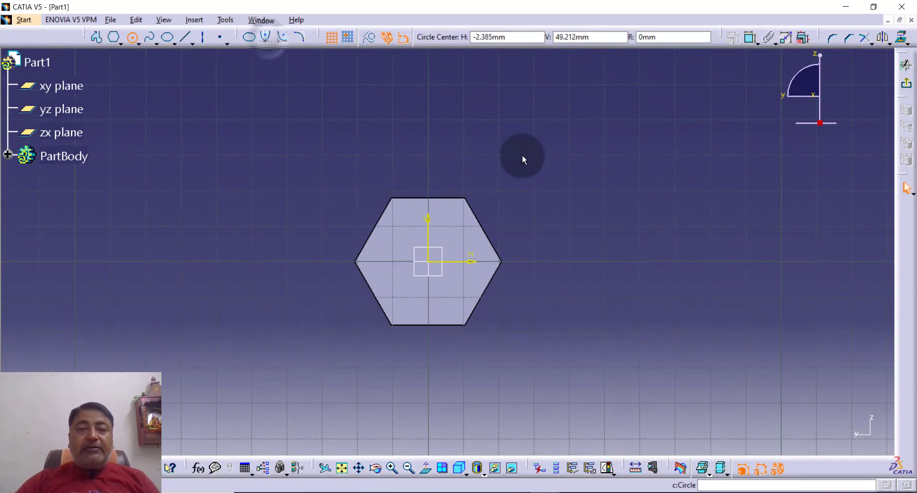
{"action": "left_click", "coordinate": [430, 262]}
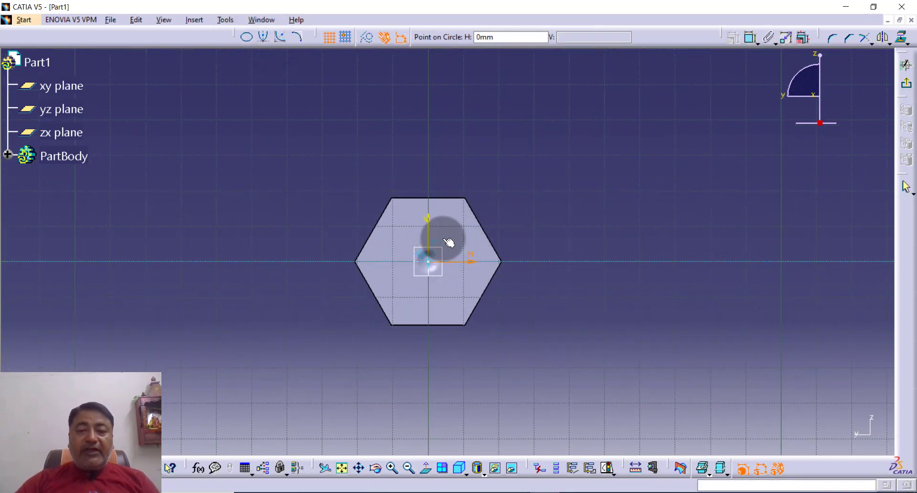
{"action": "left_click", "coordinate": [452, 234]}
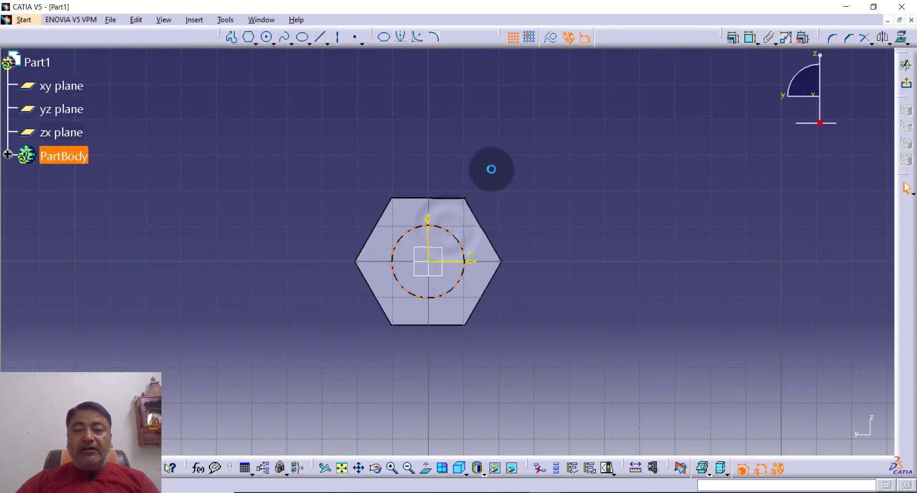
{"action": "left_click", "coordinate": [491, 170]}
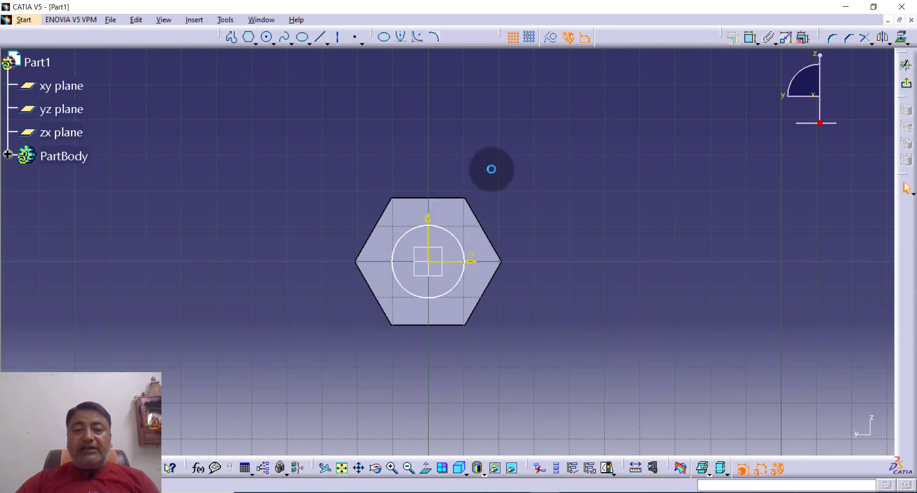
Add a diameter dimension to the circle, set it to 24 mm and exit the sketch.
{"action": "left_click", "coordinate": [753, 43]}
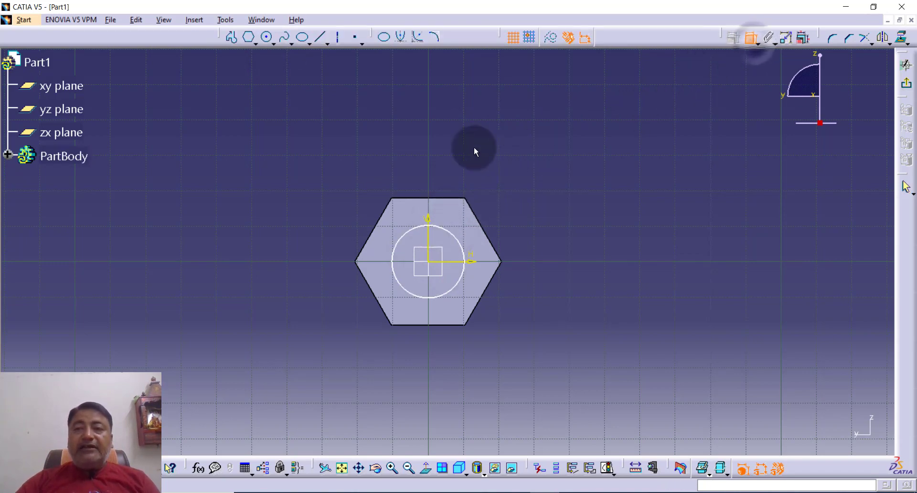
{"action": "left_click", "coordinate": [455, 236]}
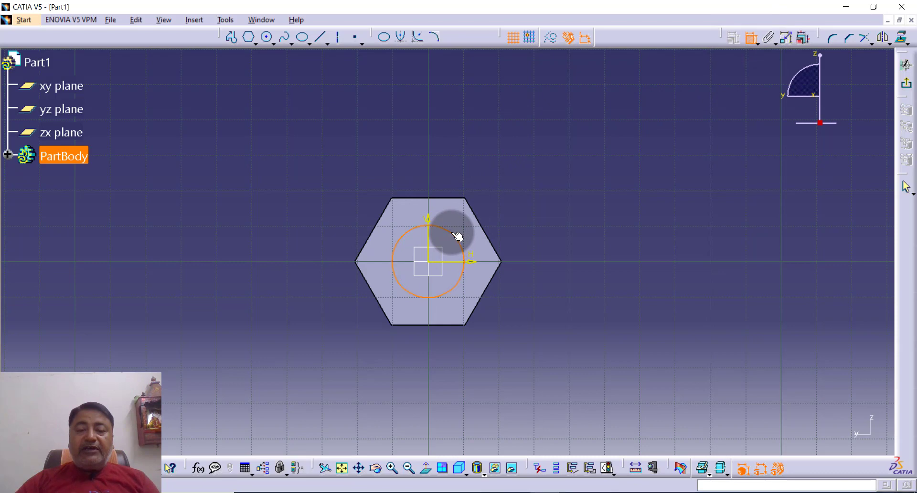
{"action": "left_click", "coordinate": [524, 193]}
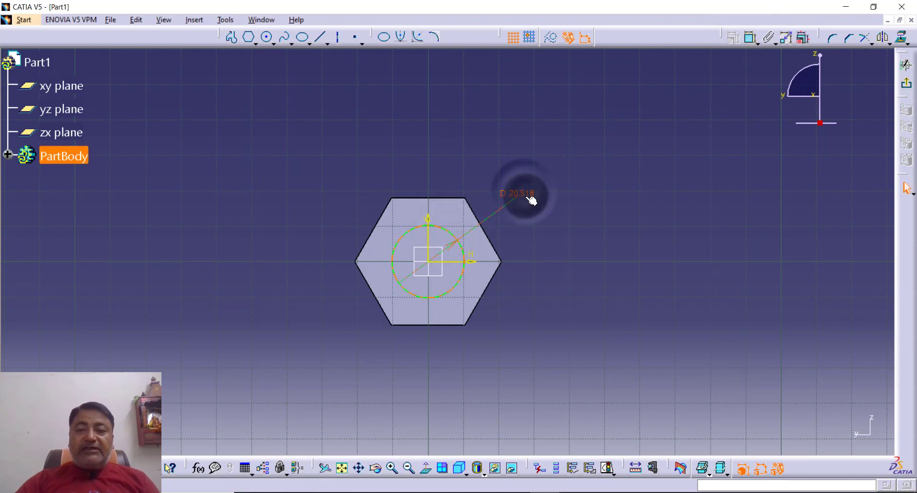
{"action": "double_click", "coordinate": [525, 194]}
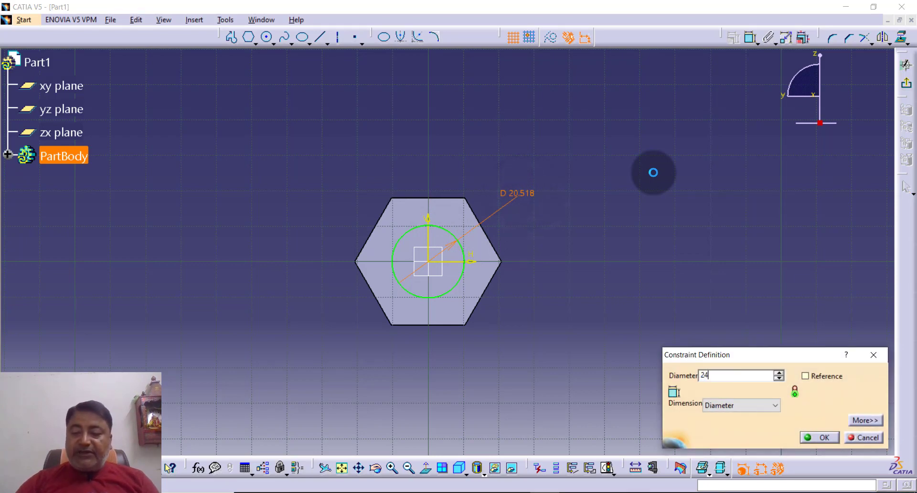
{"action": "type", "text": "24"}
{"action": "key", "text": "Return"}
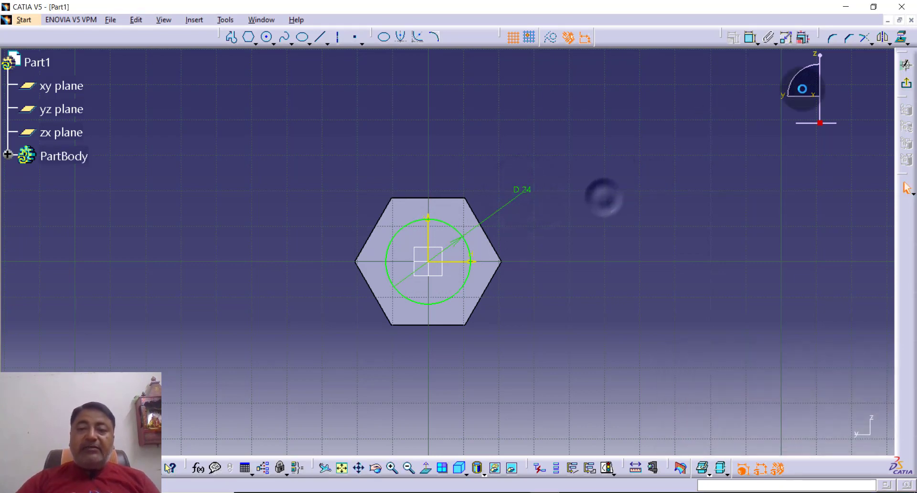
{"action": "left_click", "coordinate": [907, 87]}
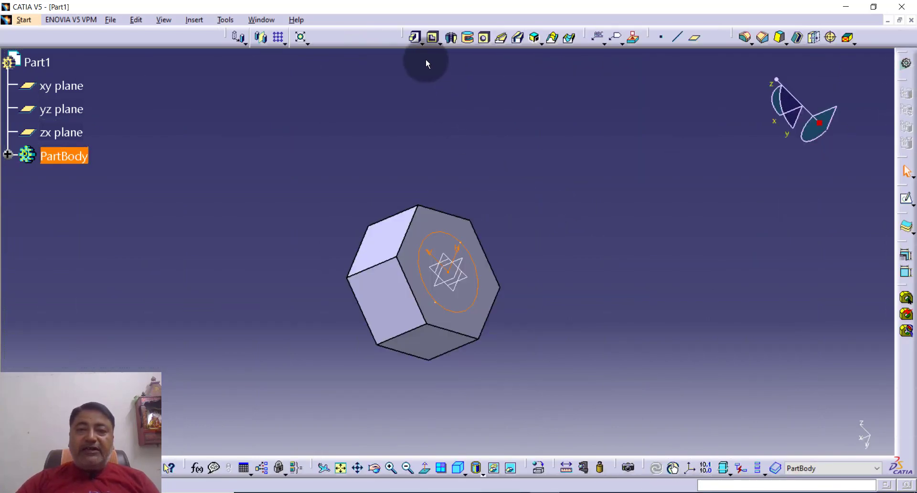
Pad the 24 mm circle sketch to a length of 90 mm to form the bolt's shank.
{"action": "left_click", "coordinate": [415, 39]}
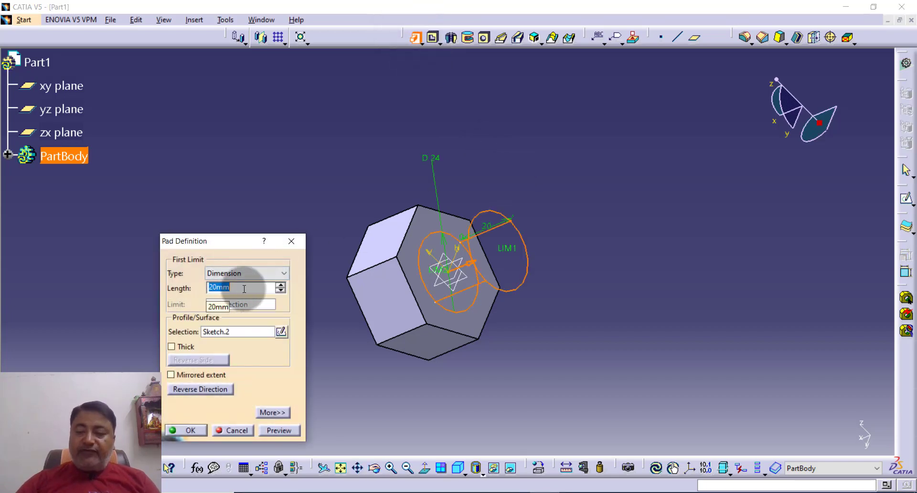
{"action": "type", "text": "90"}
{"action": "key", "text": "Return"}
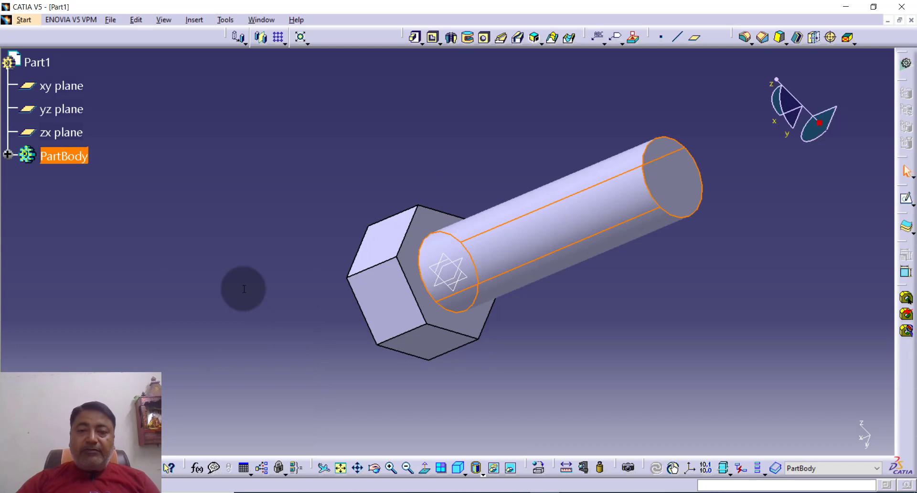
{"action": "left_click", "coordinate": [244, 289]}
Apply a 1 mm edge fillet to the circular edge where the shank meets the hexagonal head.
{"action": "middle_click_drag", "start_coordinate": [249, 279], "coordinate": [395, 236]}
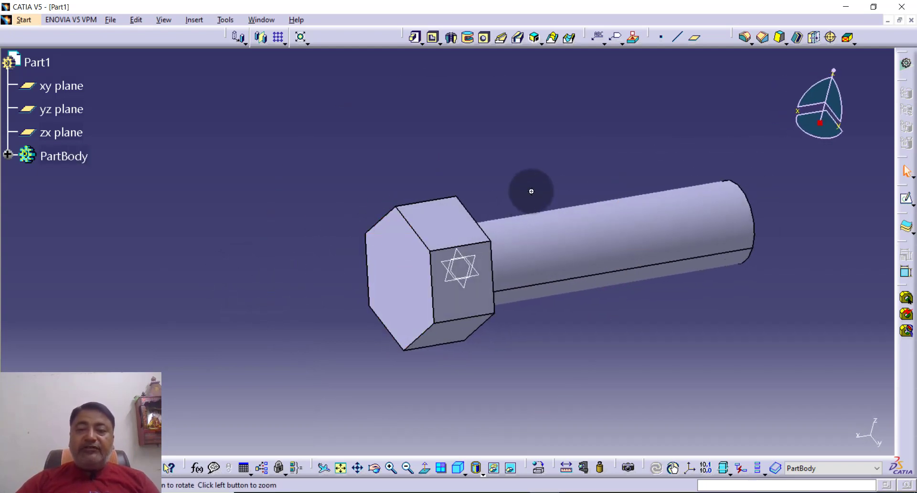
{"action": "middle_click_drag", "start_coordinate": [531, 191], "coordinate": [495, 201]}
{"action": "middle_click_drag", "start_coordinate": [553, 343], "coordinate": [429, 343]}
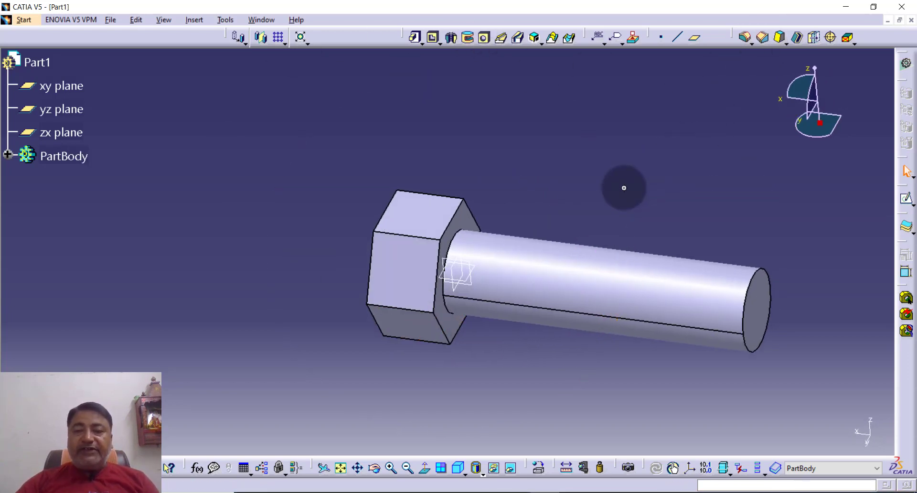
{"action": "middle_click_drag", "start_coordinate": [624, 188], "coordinate": [606, 191]}
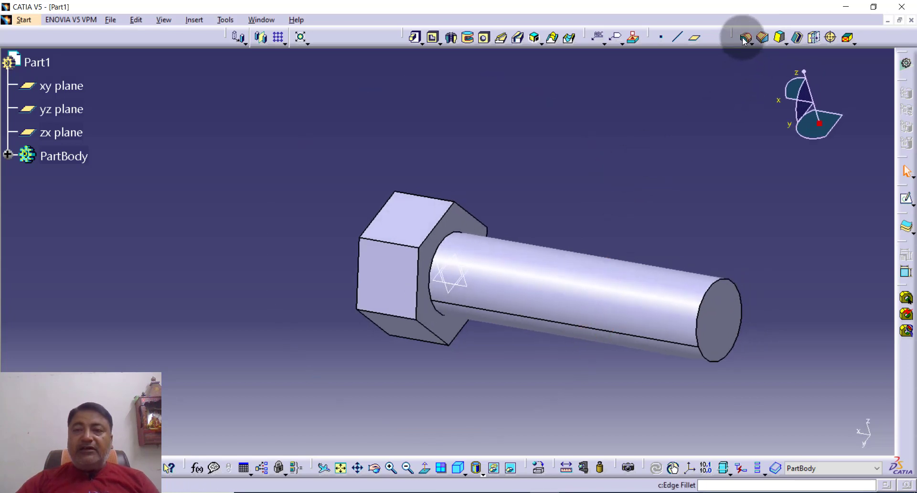
{"action": "left_click", "coordinate": [744, 39]}
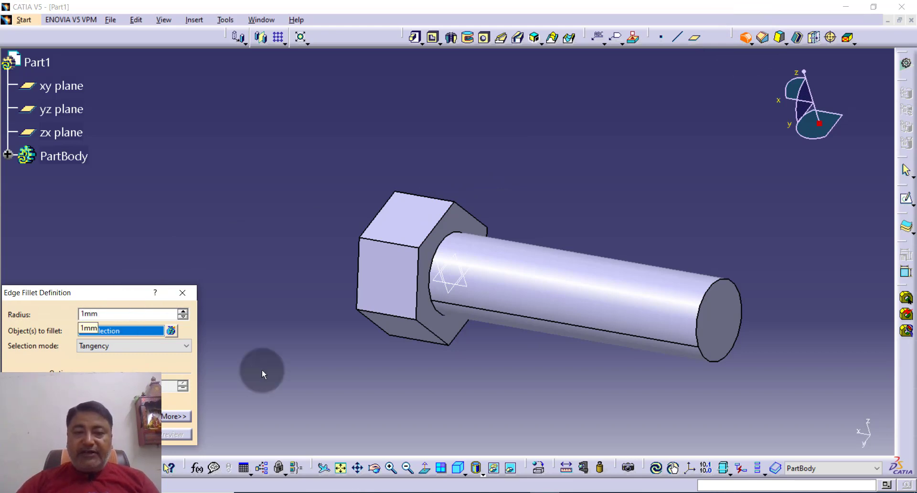
{"action": "left_click", "coordinate": [446, 251]}
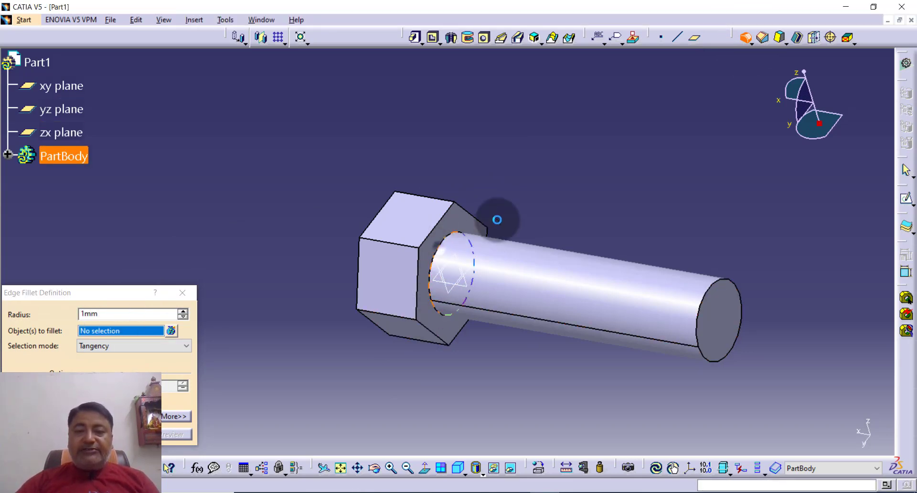
{"action": "key", "text": "Return"}
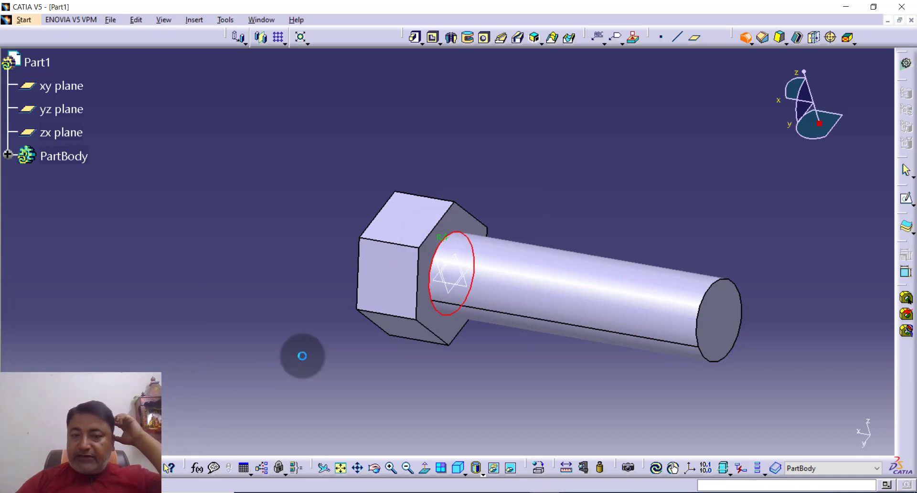
Chamfer the circular edge at the shank's free end with a length of 2 mm and an angle of 45 degrees.
{"action": "left_click", "coordinate": [766, 41]}
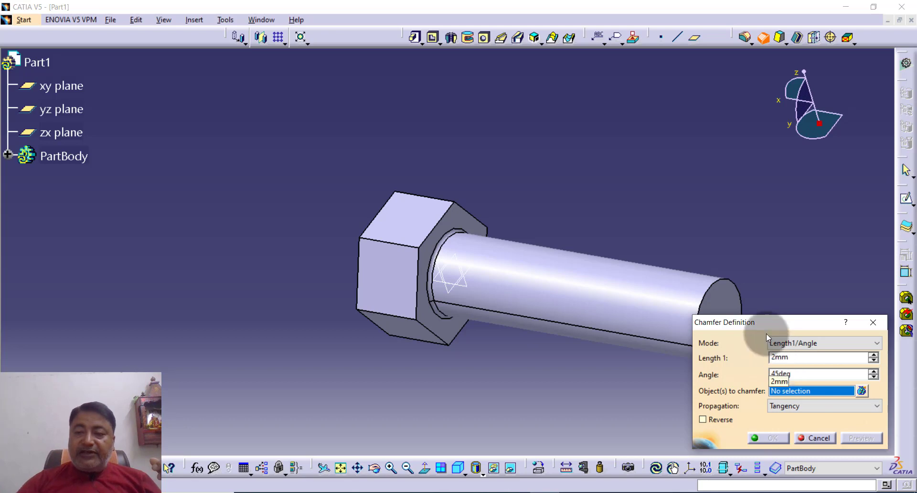
{"action": "left_click", "coordinate": [716, 286]}
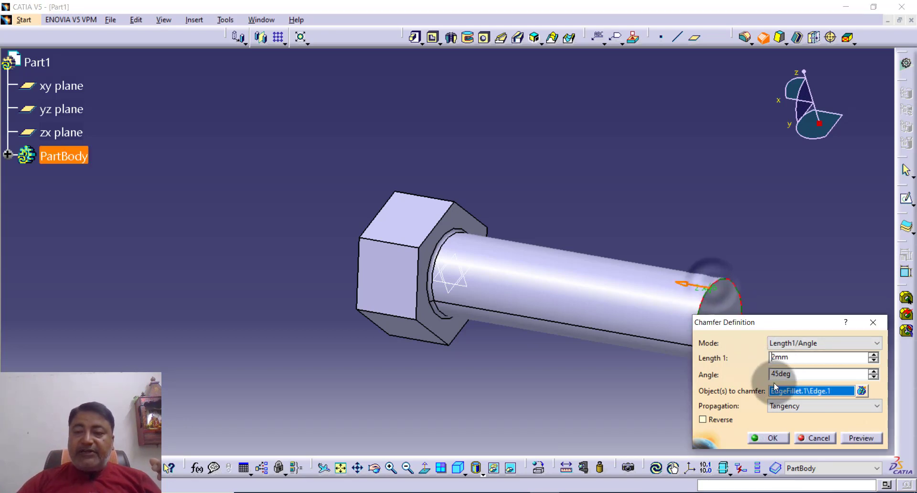
{"action": "left_click", "coordinate": [770, 438]}
Start a new sketch on the xy plane.
{"action": "middle_click_drag", "start_coordinate": [798, 288], "coordinate": [778, 293]}
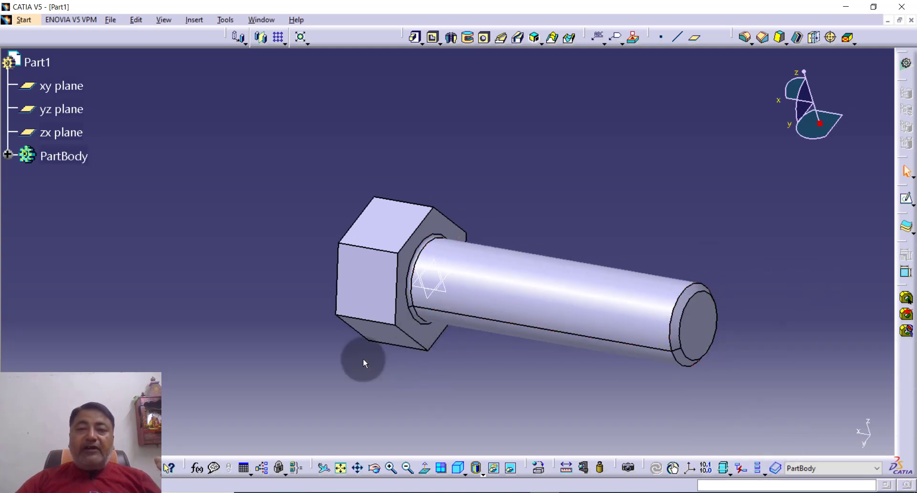
{"action": "left_click", "coordinate": [909, 203]}
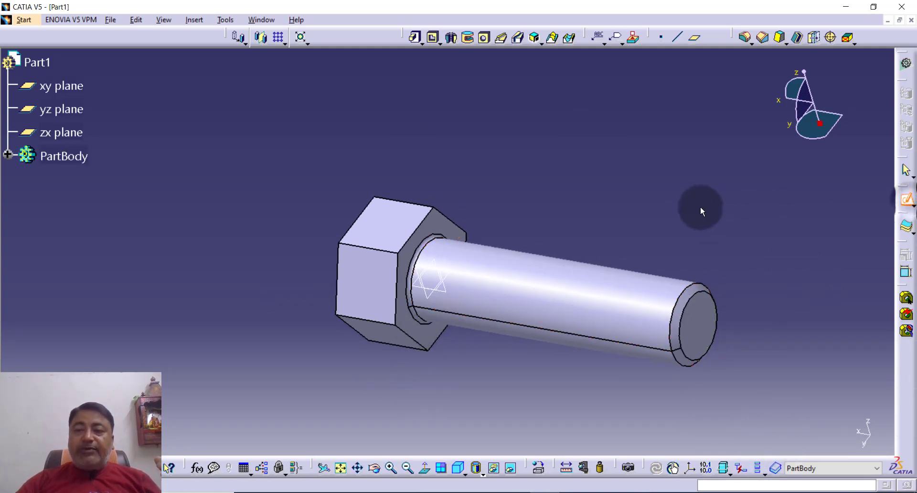
{"action": "middle_click_drag", "start_coordinate": [589, 215], "coordinate": [688, 164]}
{"action": "middle_click_drag", "start_coordinate": [499, 202], "coordinate": [418, 268]}
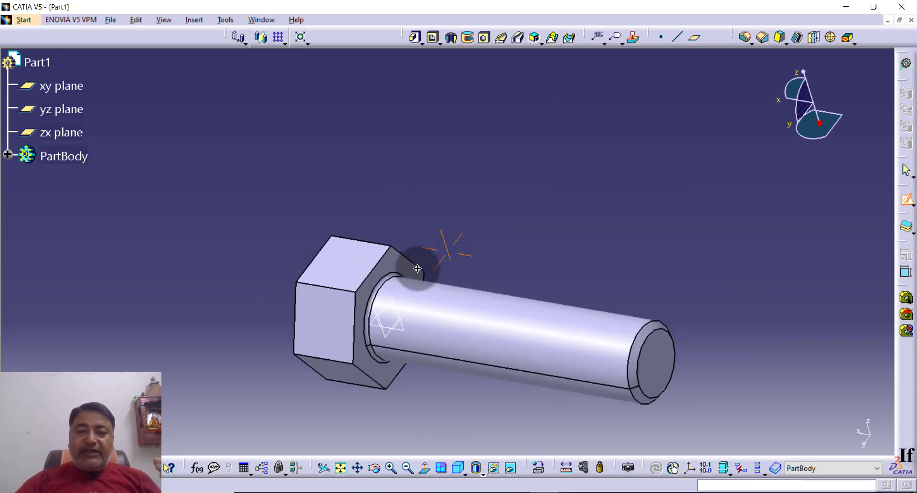
{"action": "mouse_move", "coordinate": [469, 226]}
{"action": "middle_mouse_down"}
{"action": "mouse_move", "coordinate": [531, 201]}
{"action": "mouse_move", "coordinate": [457, 219]}
{"action": "mouse_move", "coordinate": [465, 213]}
{"action": "middle_mouse_up"}
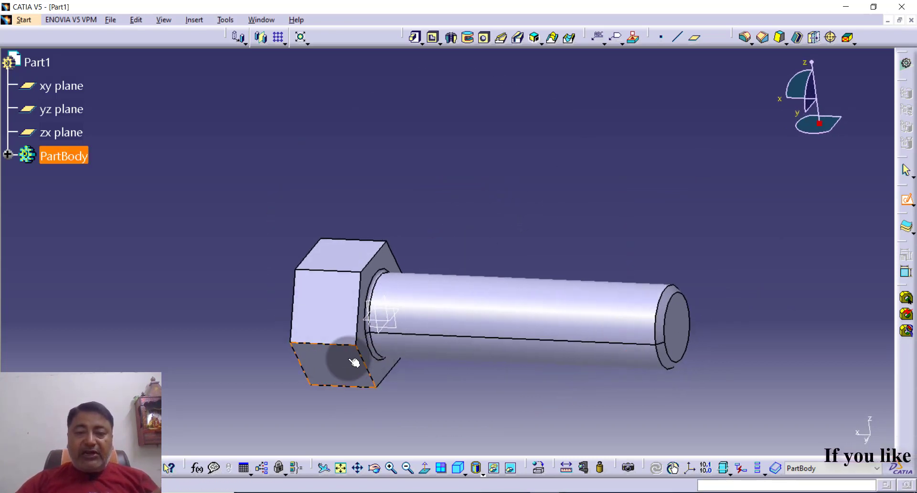
{"action": "left_click", "coordinate": [374, 326]}
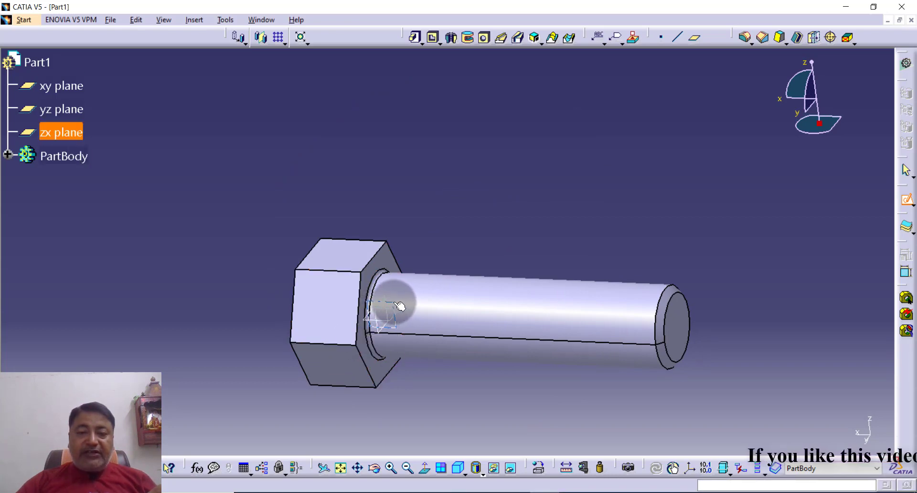
{"action": "left_click", "coordinate": [348, 244]}
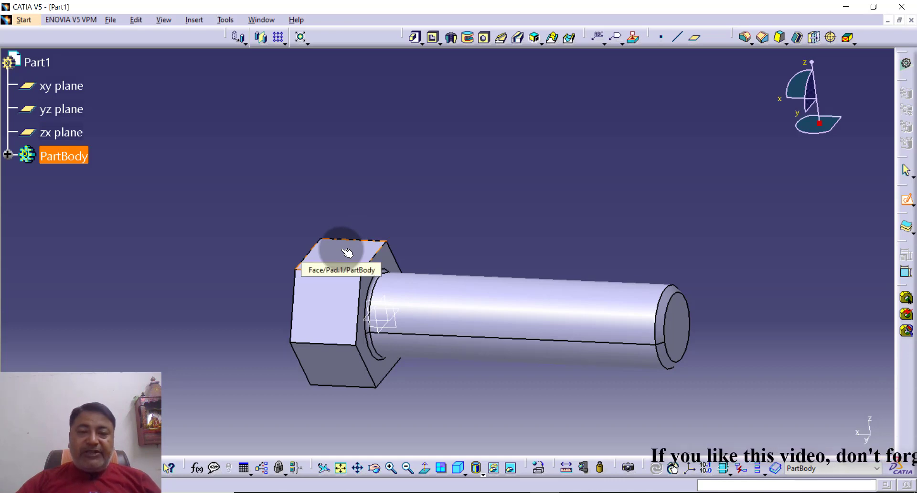
{"action": "left_click", "coordinate": [374, 325]}
{"action": "left_click", "coordinate": [379, 325]}
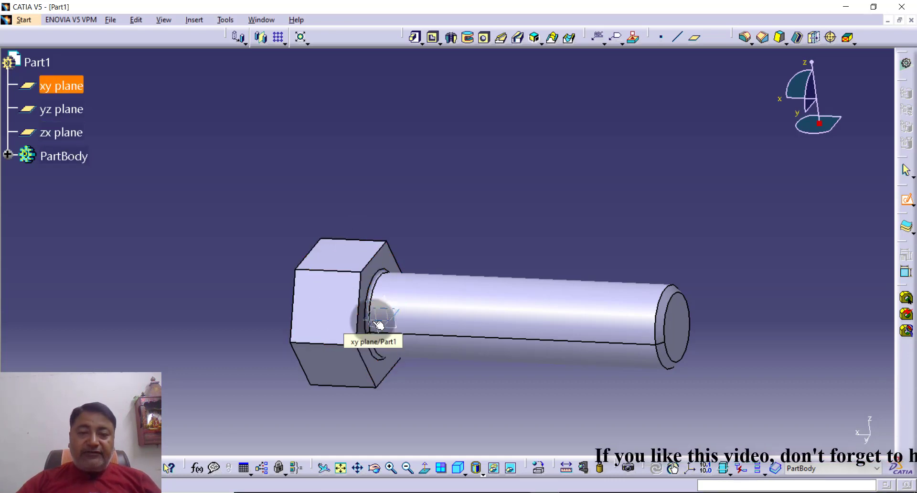
{"action": "left_click", "coordinate": [373, 321]}
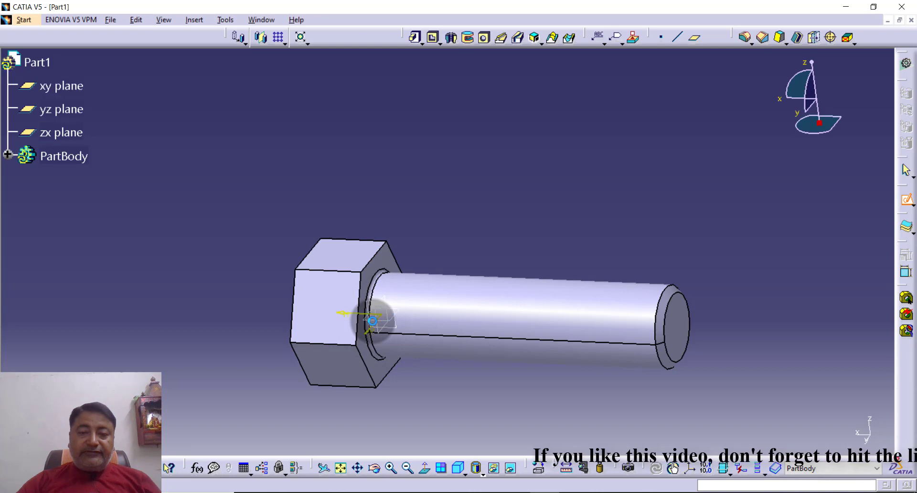
Project the hexagonal head's upper edge and the upper segment of its outer end edge into the sketch as construction lines.
{"action": "middle_click_drag", "start_coordinate": [475, 230], "coordinate": [444, 323]}
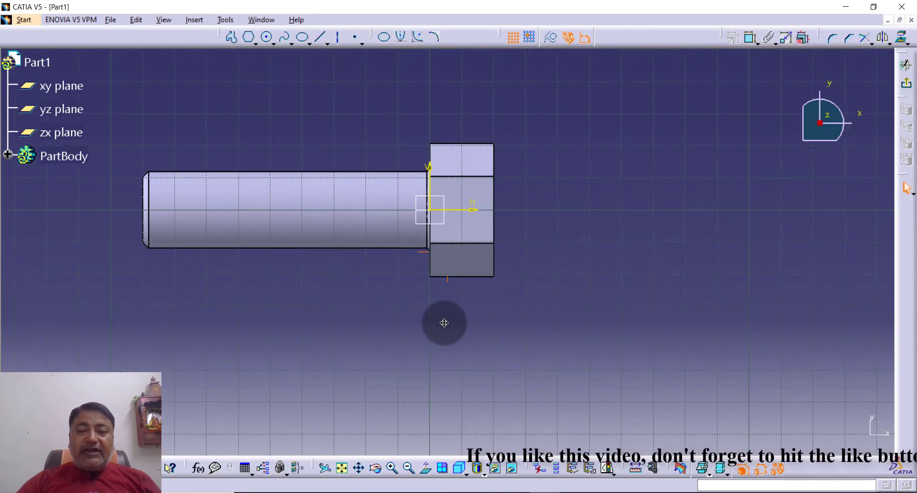
{"action": "middle_click_drag", "start_coordinate": [557, 209], "coordinate": [509, 278]}
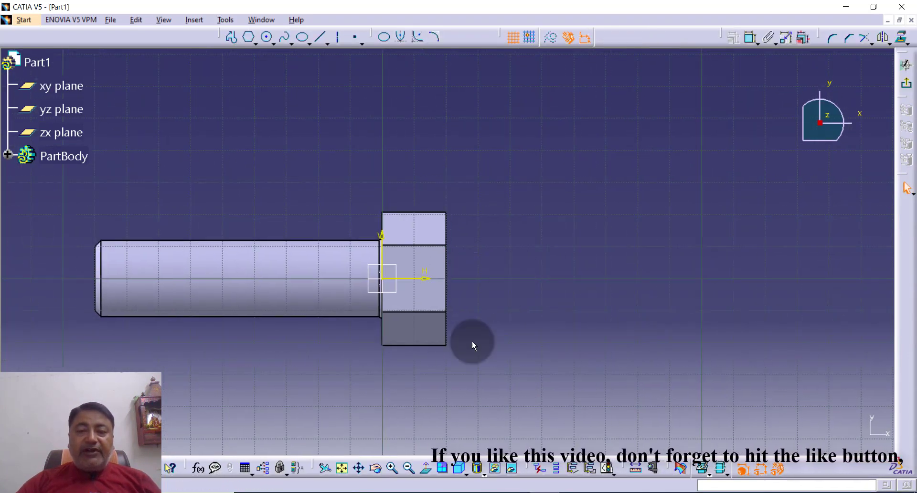
{"action": "left_click", "coordinate": [393, 468]}
{"action": "left_click", "coordinate": [392, 468]}
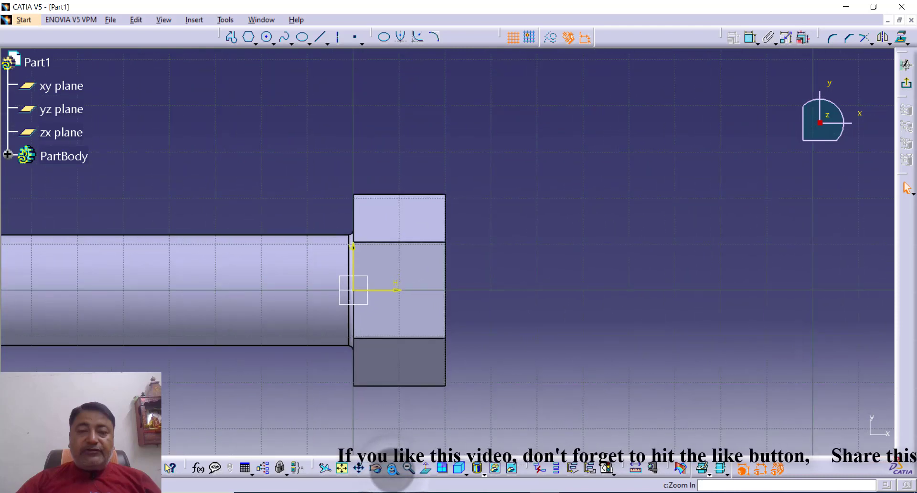
{"action": "left_click", "coordinate": [393, 472]}
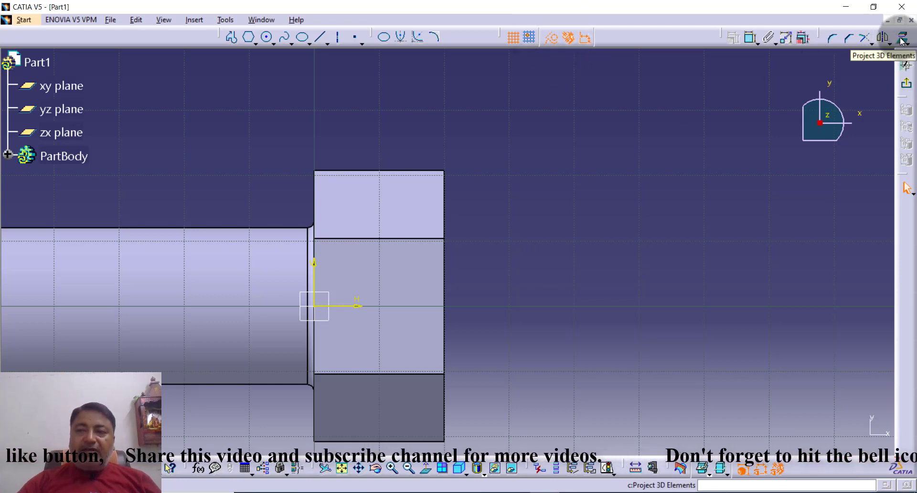
{"action": "left_click", "coordinate": [362, 171]}
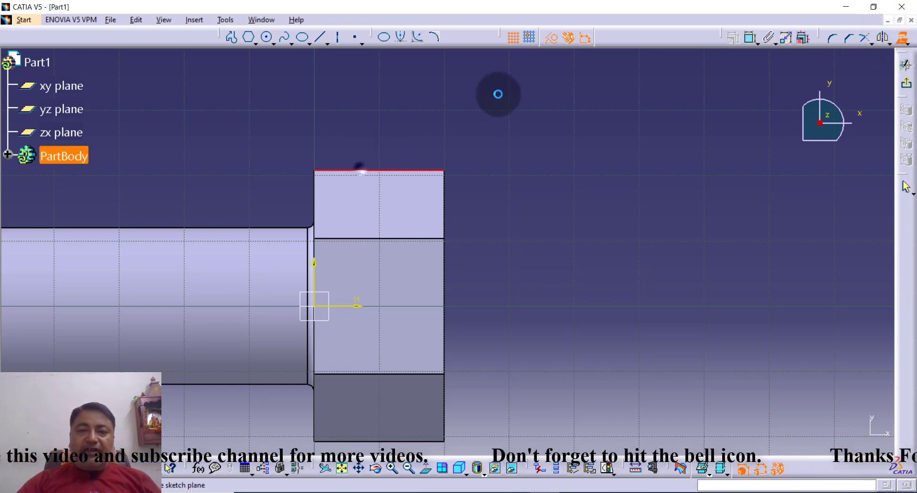
{"action": "left_click", "coordinate": [444, 211]}
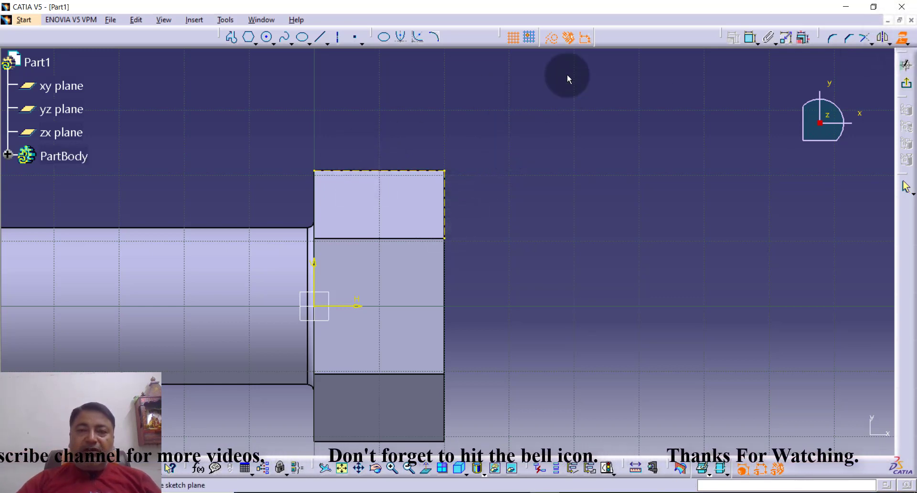
{"action": "left_click", "coordinate": [901, 38]}
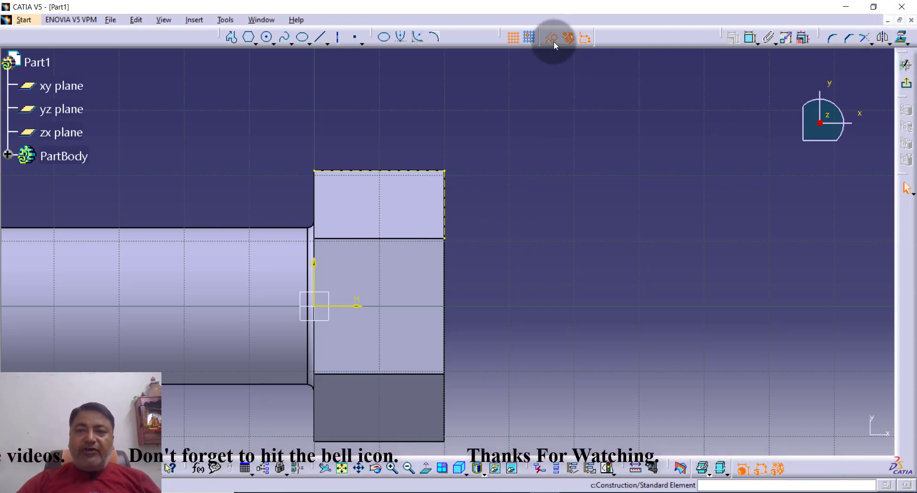
With construction mode off, draw a horizontal line about 6.9 mm long from the head's outer upper corner along the projected upper edge.
{"action": "left_click", "coordinate": [542, 95]}
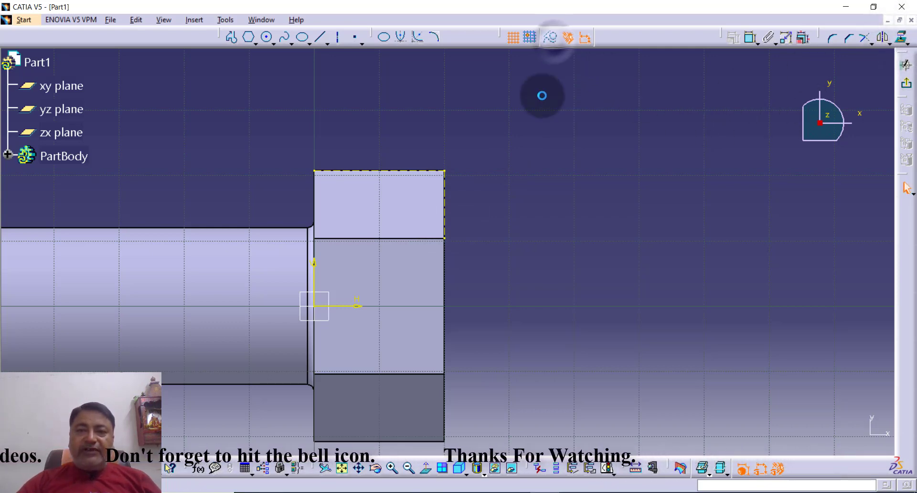
{"action": "left_click", "coordinate": [233, 38]}
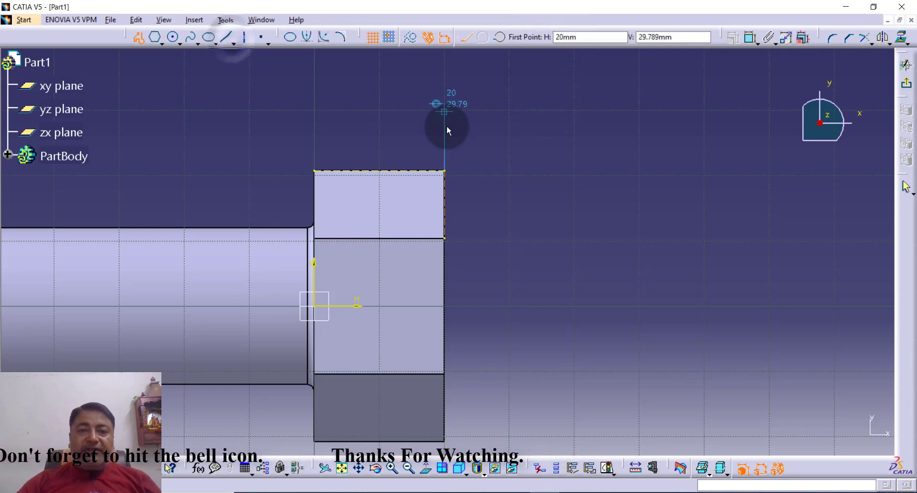
{"action": "left_click", "coordinate": [445, 171]}
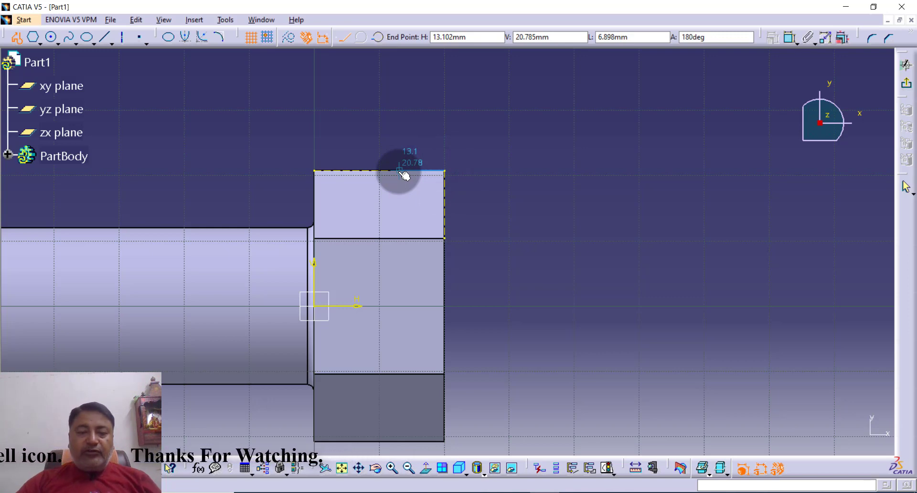
{"action": "left_click", "coordinate": [400, 171]}
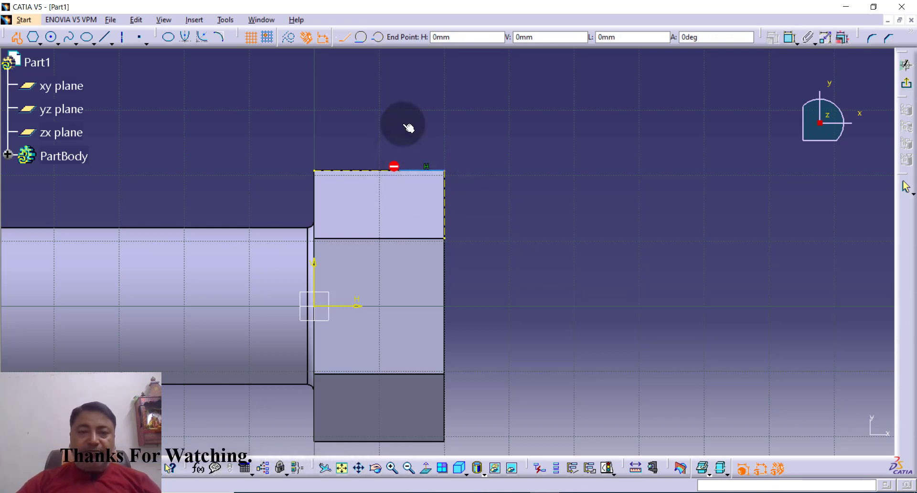
{"action": "key", "text": "Escape"}
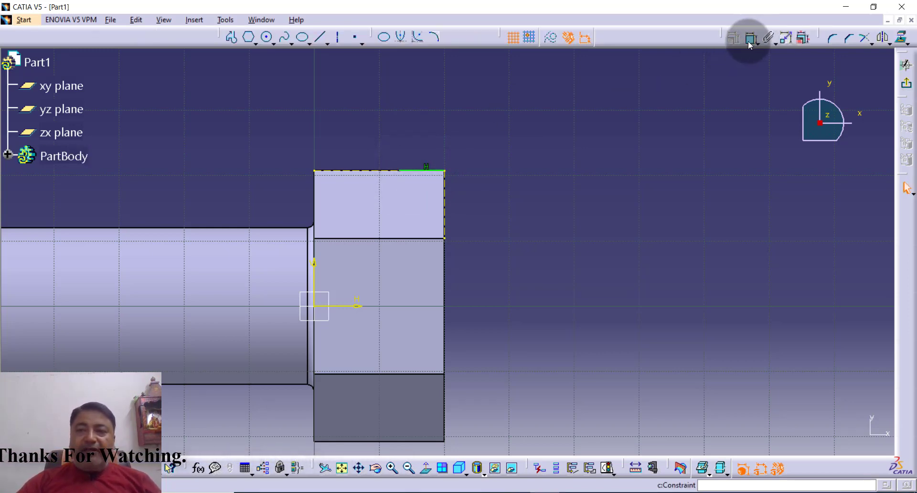
Add a length dimension to the short horizontal line and set it to 4 mm.
{"action": "left_click", "coordinate": [750, 44]}
{"action": "left_click", "coordinate": [414, 170]}
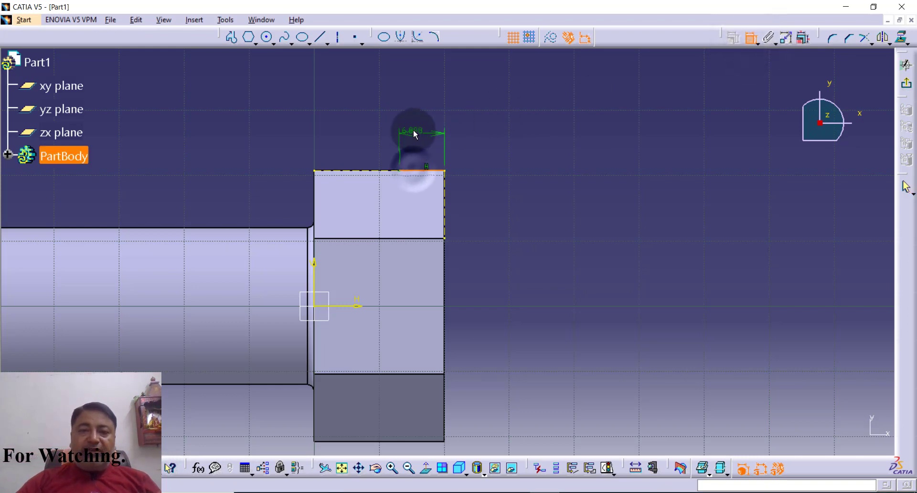
{"action": "left_click", "coordinate": [413, 131]}
{"action": "double_click", "coordinate": [415, 130]}
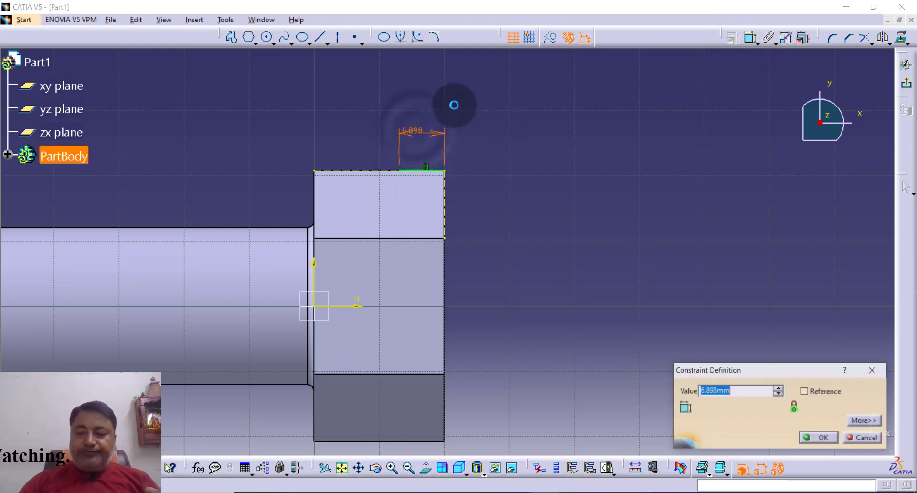
{"action": "type", "text": "4"}
{"action": "key", "text": "Return"}
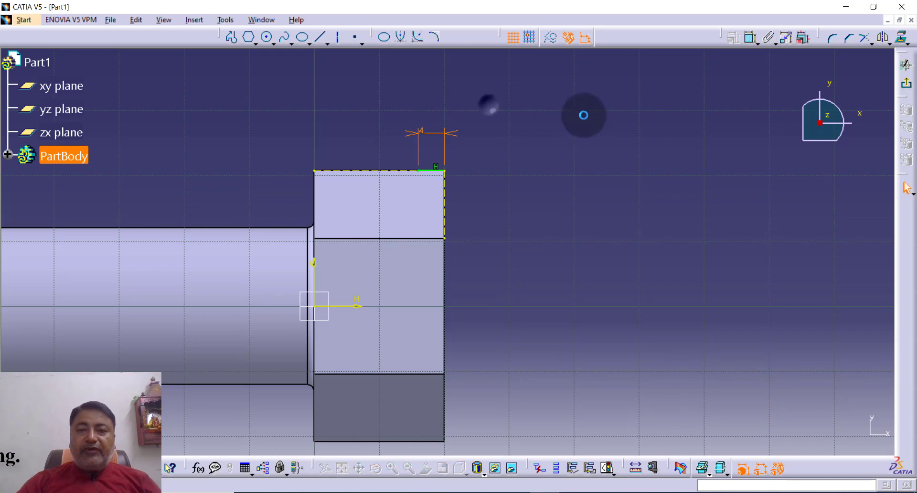
Sketch a vertical line about 5.9 mm long down the head's projected outer end edge from its upper corner.
{"action": "left_click", "coordinate": [231, 38]}
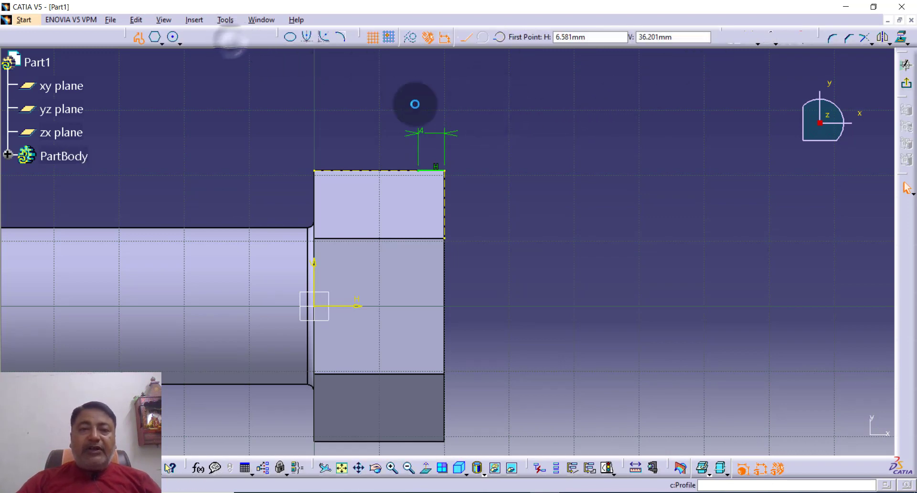
{"action": "left_click", "coordinate": [445, 170]}
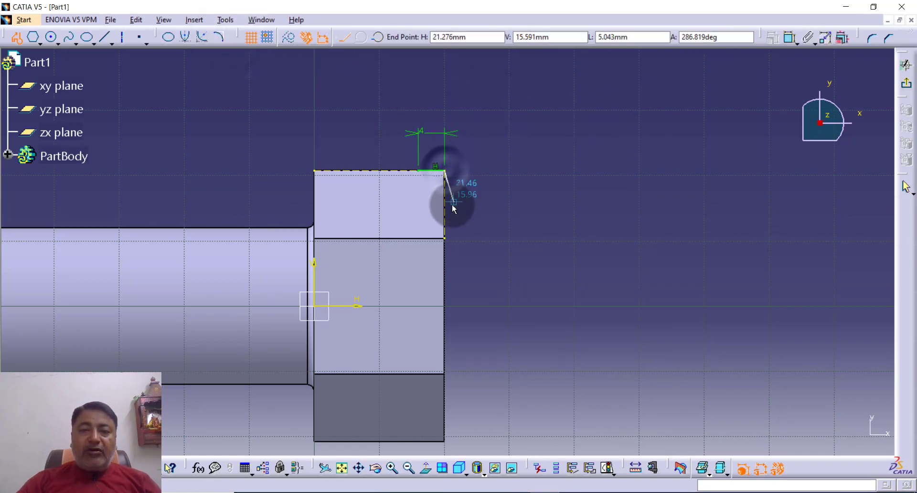
{"action": "left_click", "coordinate": [445, 209]}
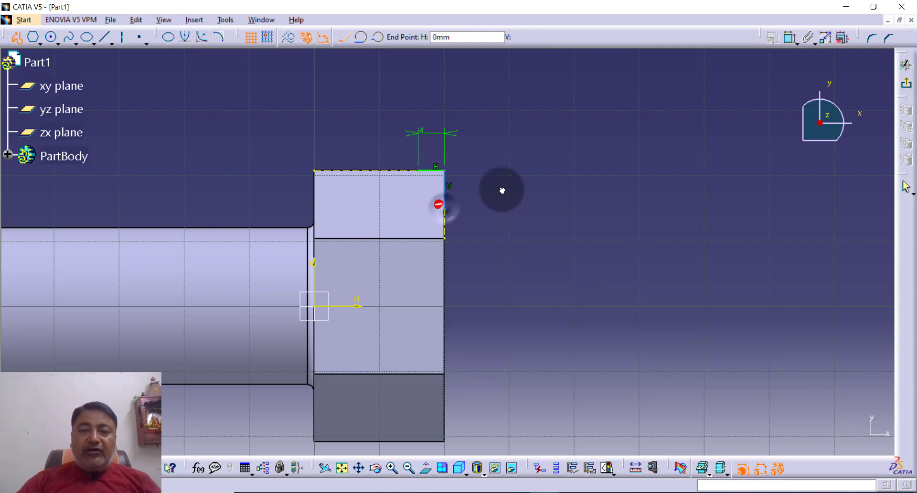
{"action": "key", "text": "Escape"}
{"action": "key", "text": "Escape"}
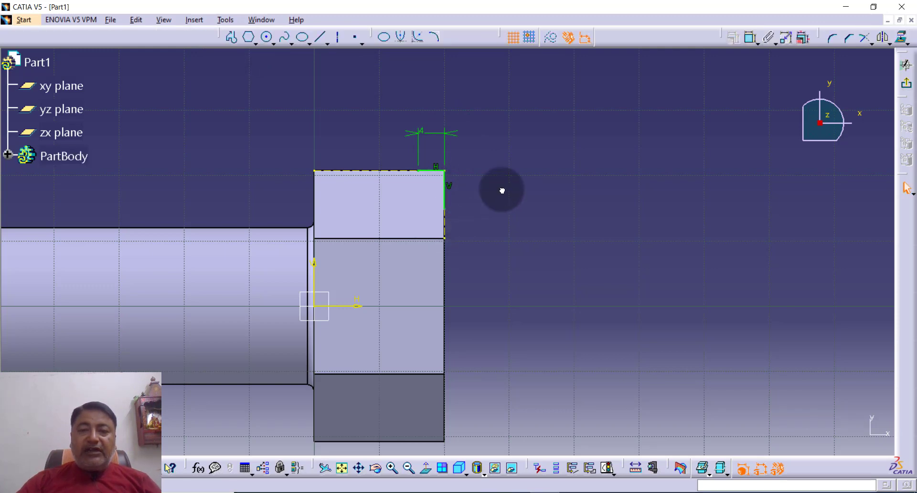
Add a length dimension to the short vertical line and set it to 4 mm.
{"action": "left_click", "coordinate": [748, 40]}
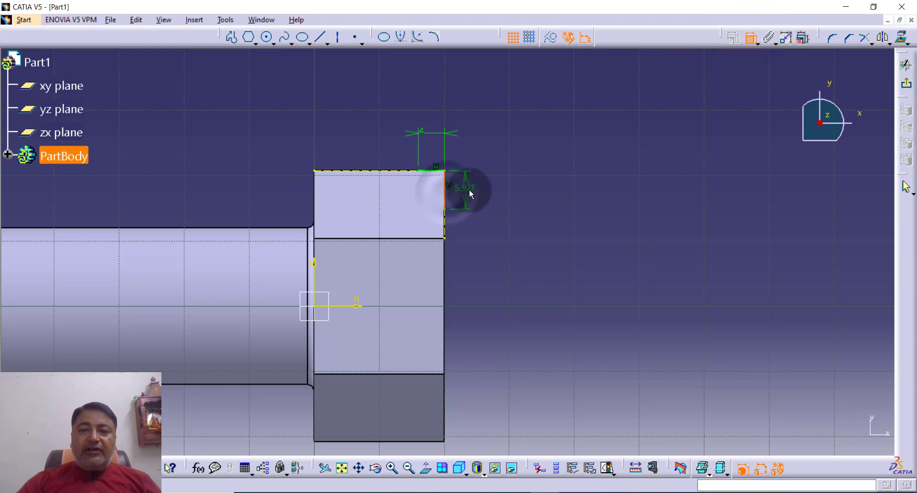
{"action": "left_click", "coordinate": [469, 188]}
{"action": "double_click", "coordinate": [468, 188]}
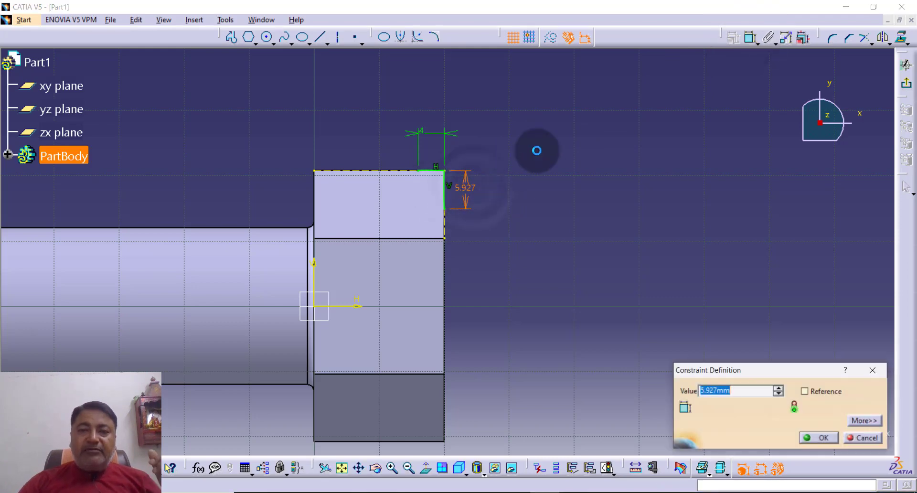
{"action": "key", "text": "Return"}
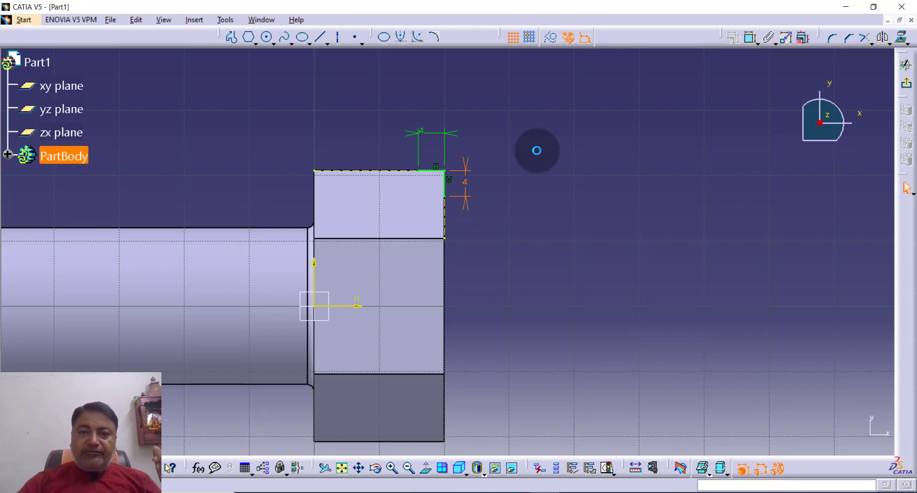
{"action": "left_click", "coordinate": [537, 151]}
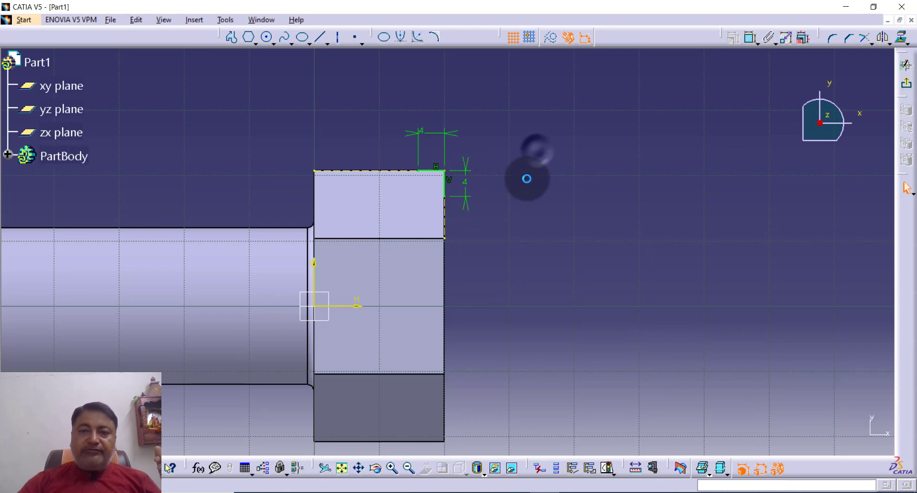
Draw a three-point arc of about 4 mm radius joining the free ends of the two 4 mm lines, bulging toward the corner.
{"action": "left_click", "coordinate": [394, 468]}
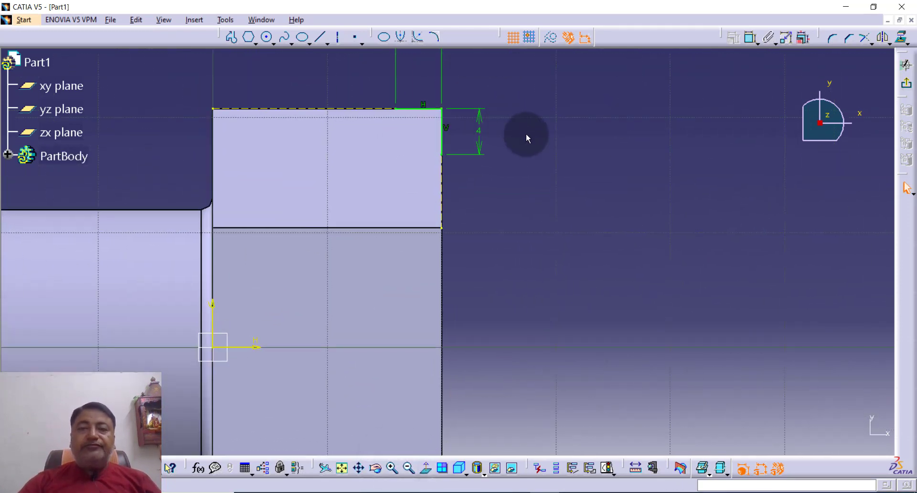
{"action": "middle_click_drag", "start_coordinate": [526, 133], "coordinate": [542, 176]}
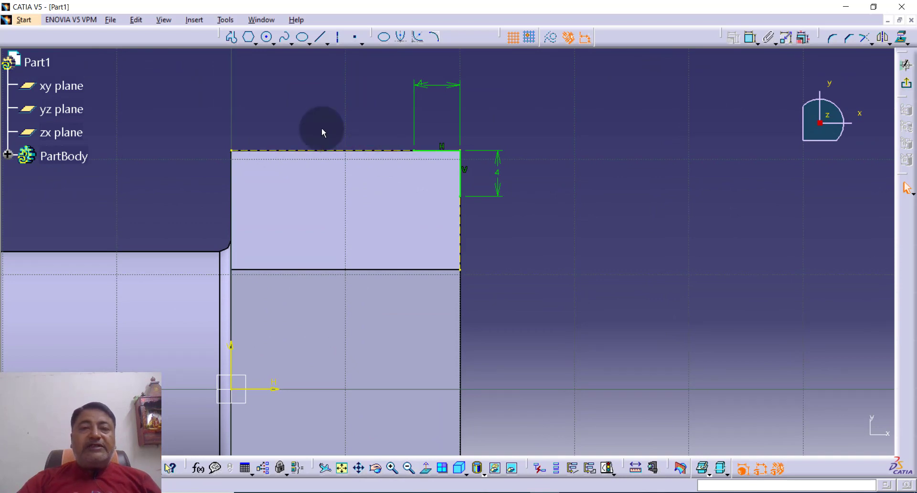
{"action": "left_click", "coordinate": [274, 44]}
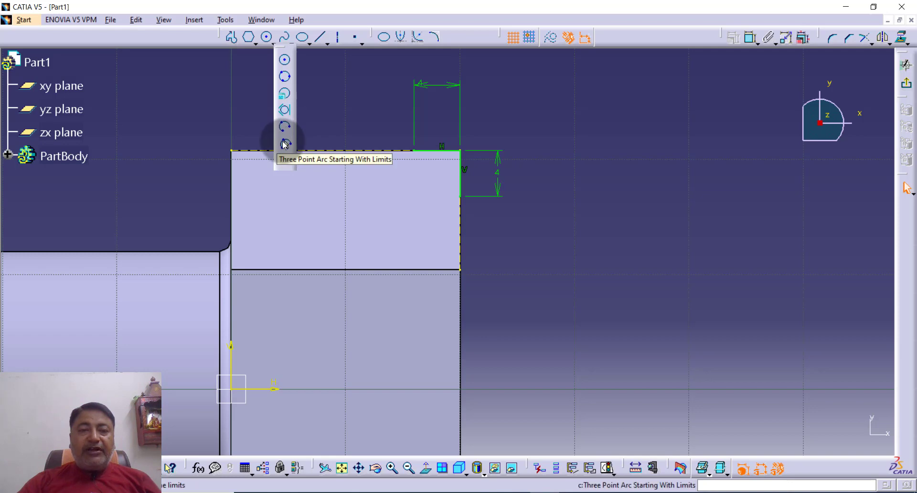
{"action": "left_click", "coordinate": [285, 141]}
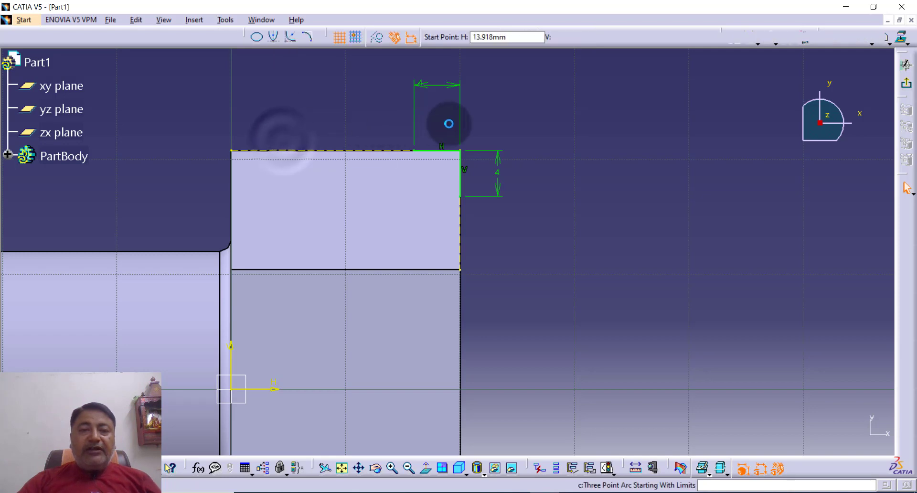
{"action": "left_click", "coordinate": [414, 150]}
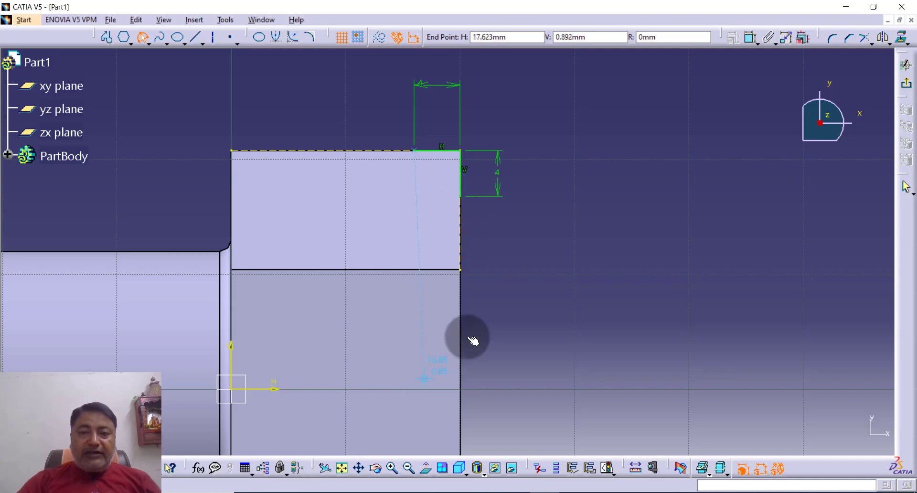
{"action": "left_click", "coordinate": [462, 197]}
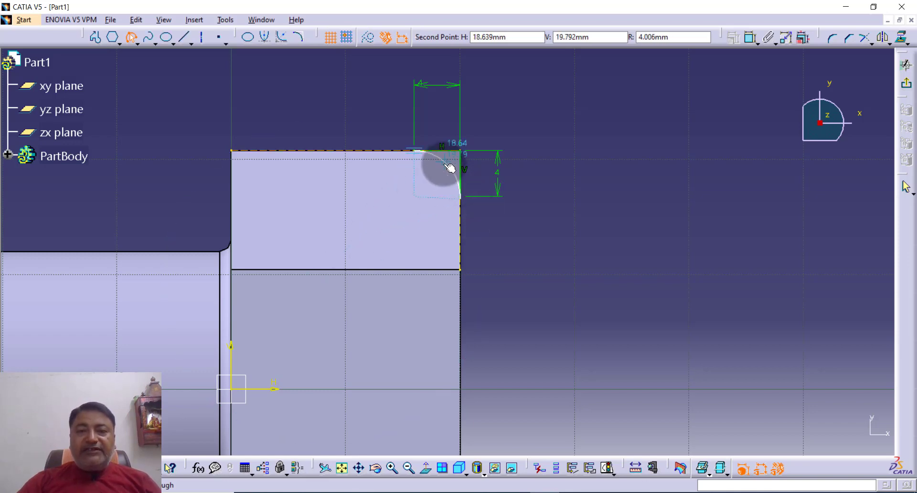
{"action": "left_click", "coordinate": [449, 167]}
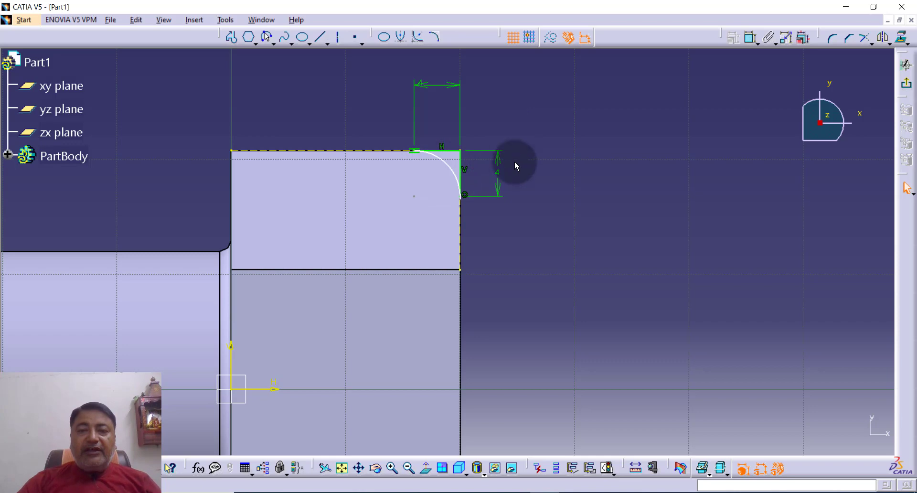
{"action": "mouse_move", "coordinate": [521, 236]}
{"action": "middle_mouse_down"}
{"action": "mouse_move", "coordinate": [549, 178]}
{"action": "mouse_move", "coordinate": [557, 184]}
{"action": "middle_mouse_up"}
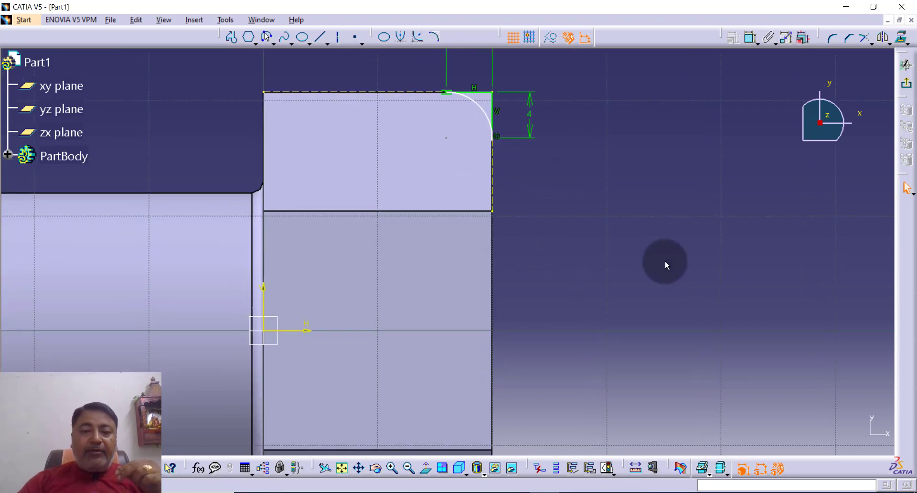
Exit the sketch and try to cut a 360-degree groove with the corner profile around the shank's axis.
{"action": "left_click", "coordinate": [906, 84]}
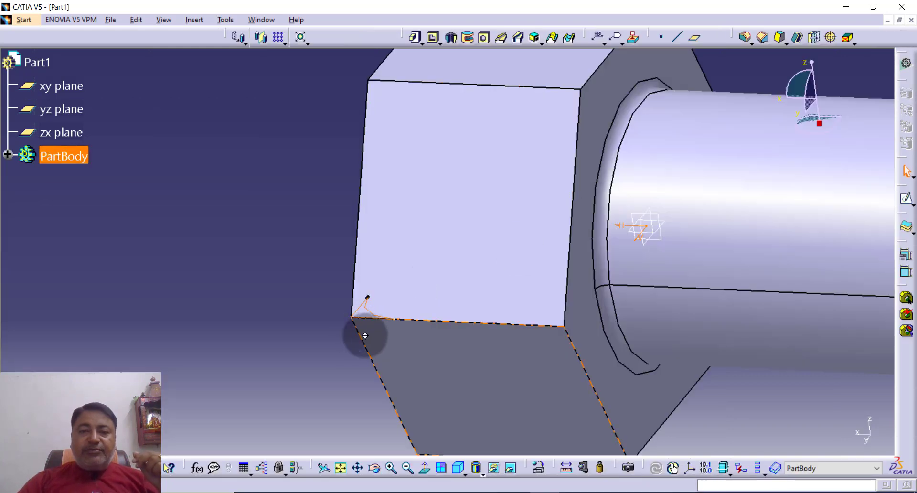
{"action": "middle_click_drag", "start_coordinate": [365, 335], "coordinate": [236, 344]}
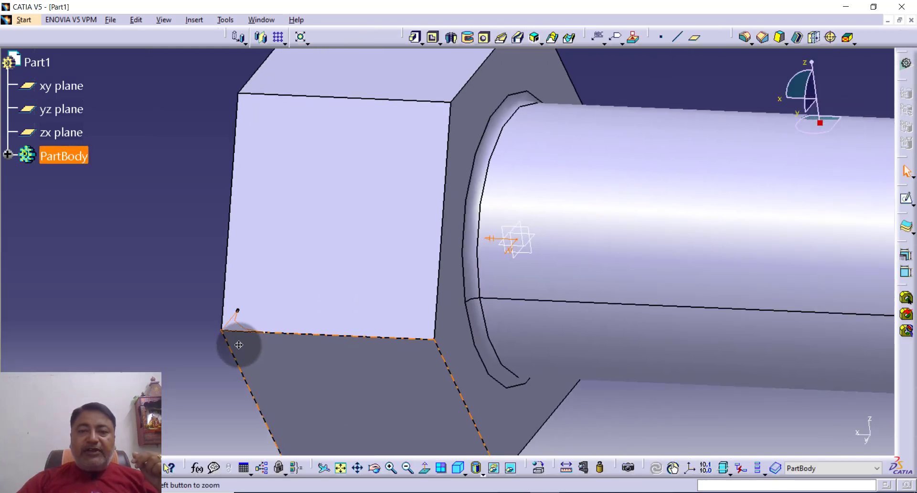
{"action": "left_click", "coordinate": [471, 42]}
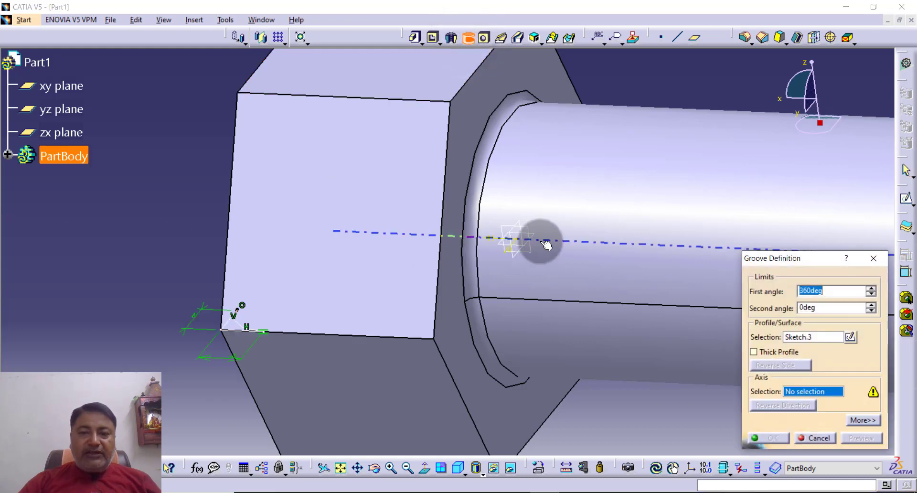
{"action": "left_click", "coordinate": [546, 243]}
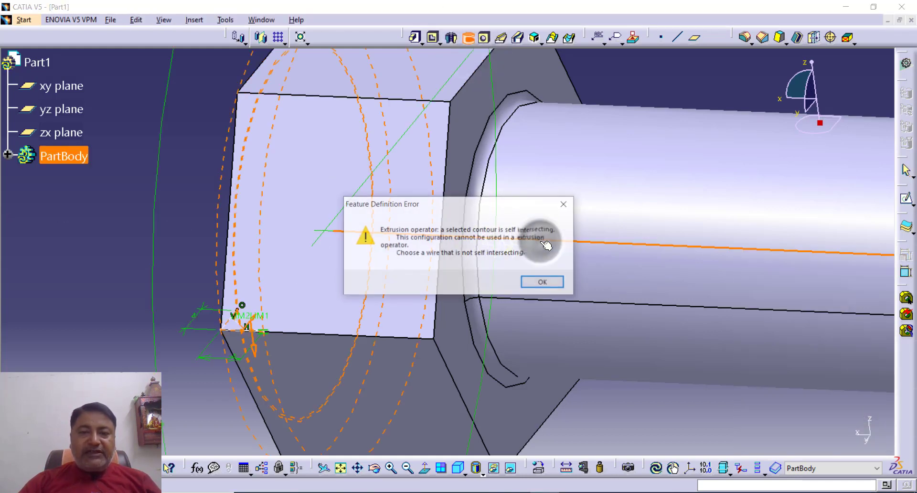
{"action": "left_click", "coordinate": [542, 283]}
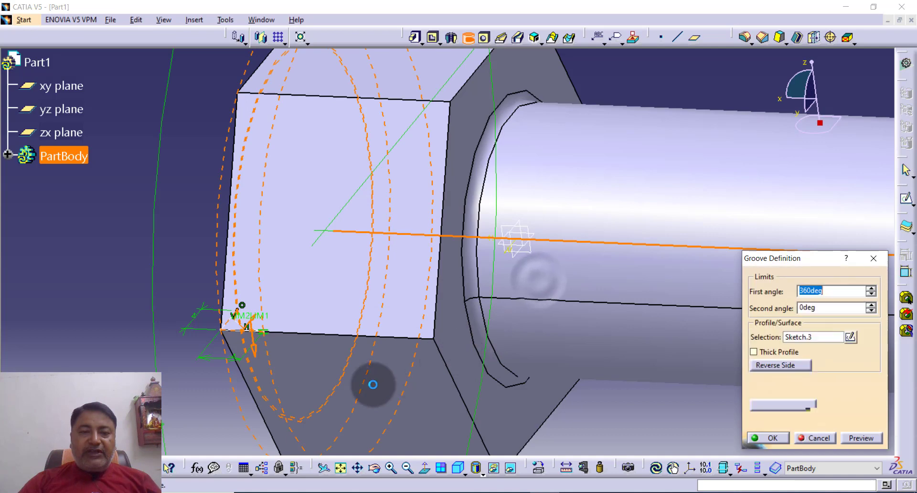
{"action": "left_click", "coordinate": [765, 438]}
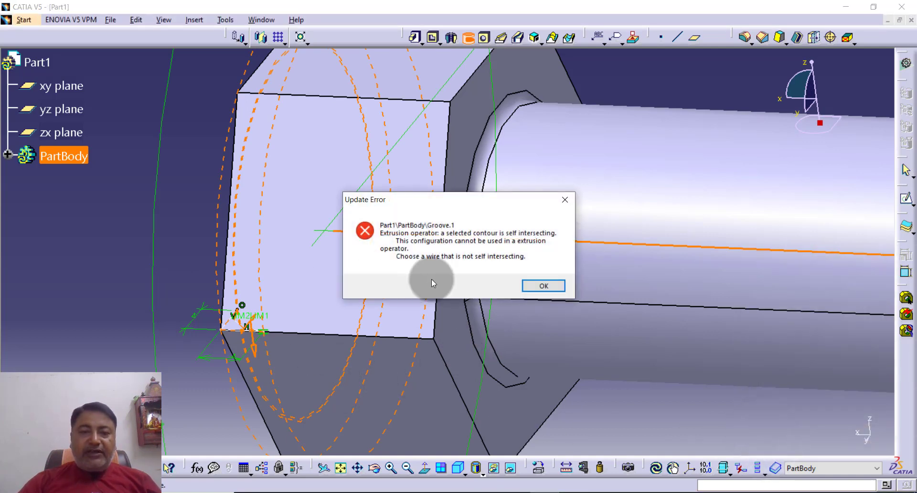
{"action": "left_click", "coordinate": [541, 287]}
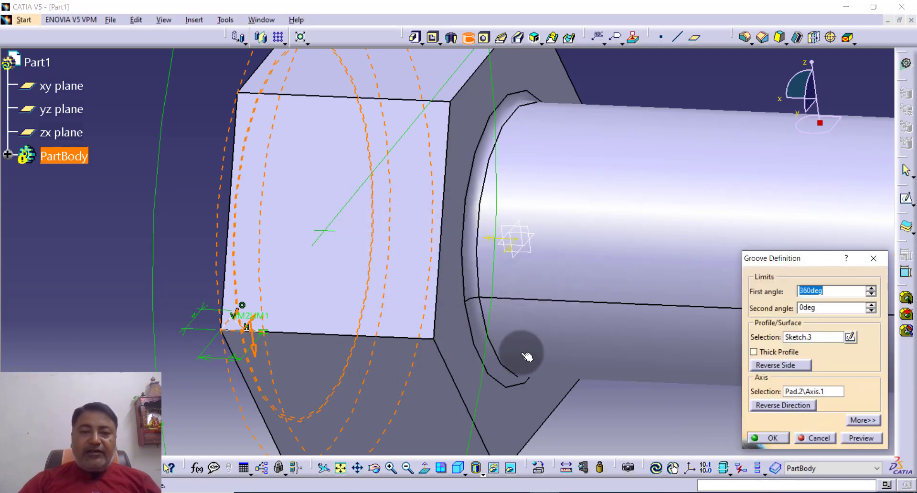
Try the groove with its direction arrow at the corner profile flipped.
{"action": "middle_click_drag", "start_coordinate": [630, 321], "coordinate": [567, 280]}
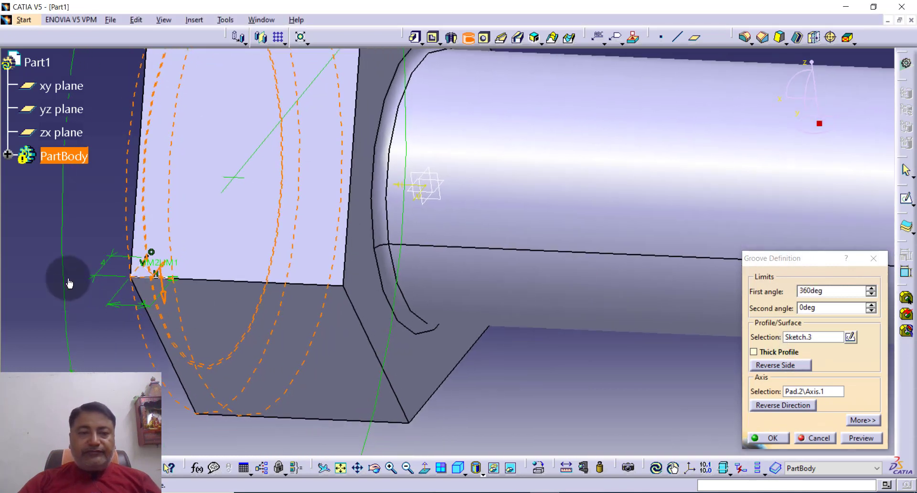
{"action": "left_click", "coordinate": [166, 304]}
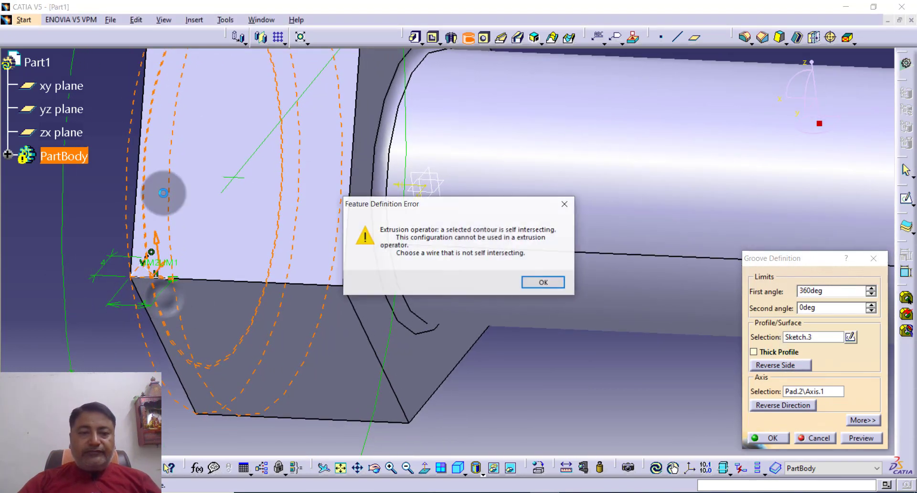
{"action": "left_click", "coordinate": [545, 283]}
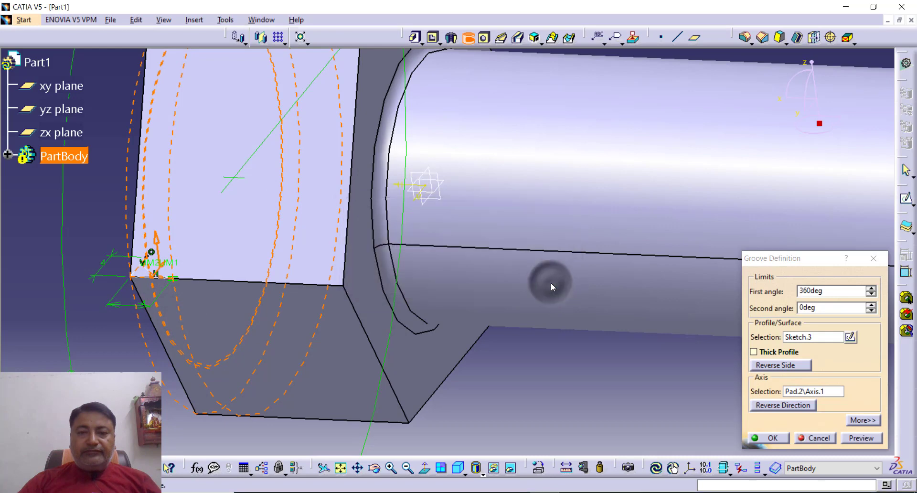
Open the groove's profile sketch for editing and Quick Trim the arc's overhang at its lower end on the head's end edge.
{"action": "left_click", "coordinate": [850, 337]}
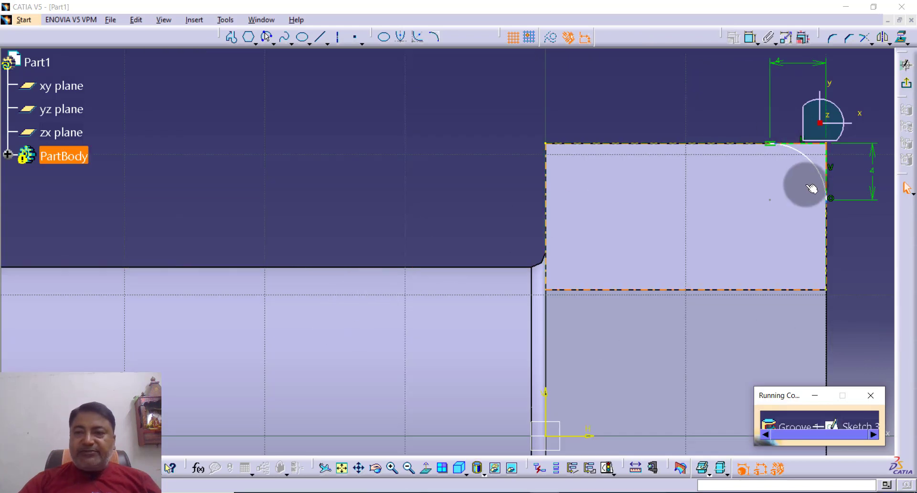
{"action": "middle_click_drag", "start_coordinate": [762, 186], "coordinate": [564, 219]}
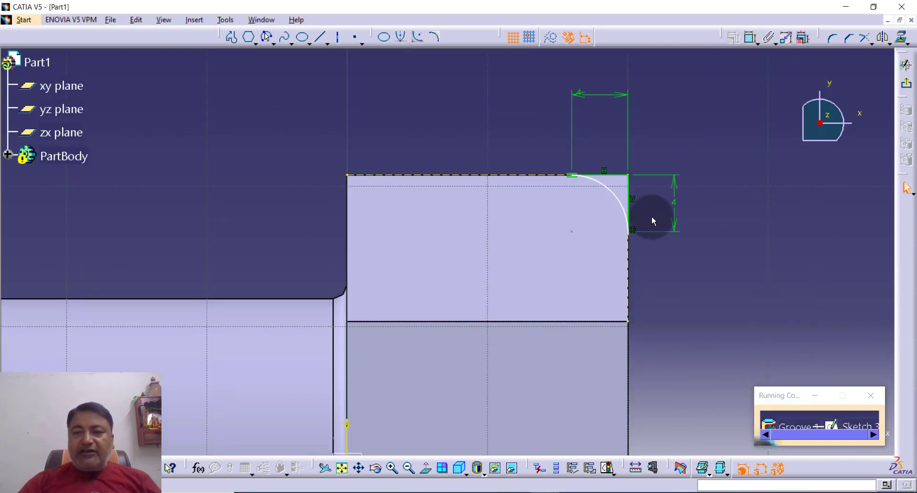
{"action": "left_click", "coordinate": [393, 471]}
{"action": "left_click", "coordinate": [393, 471]}
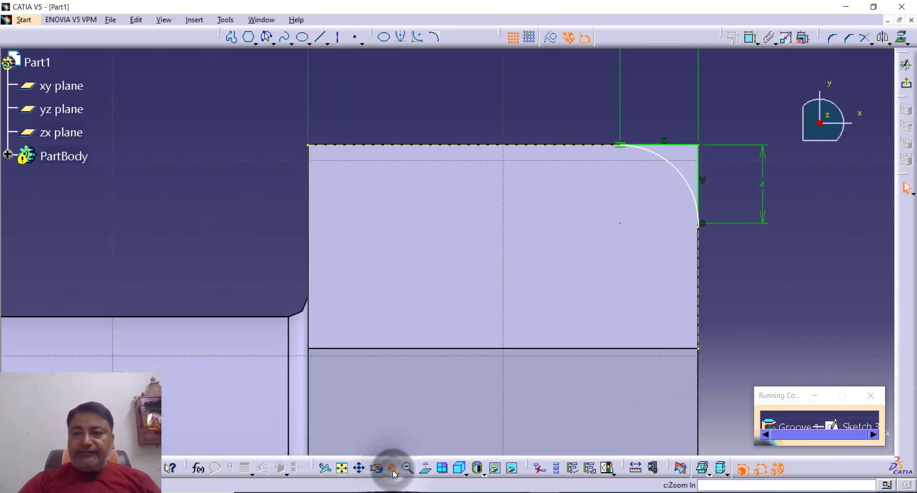
{"action": "middle_click_drag", "start_coordinate": [773, 247], "coordinate": [508, 291]}
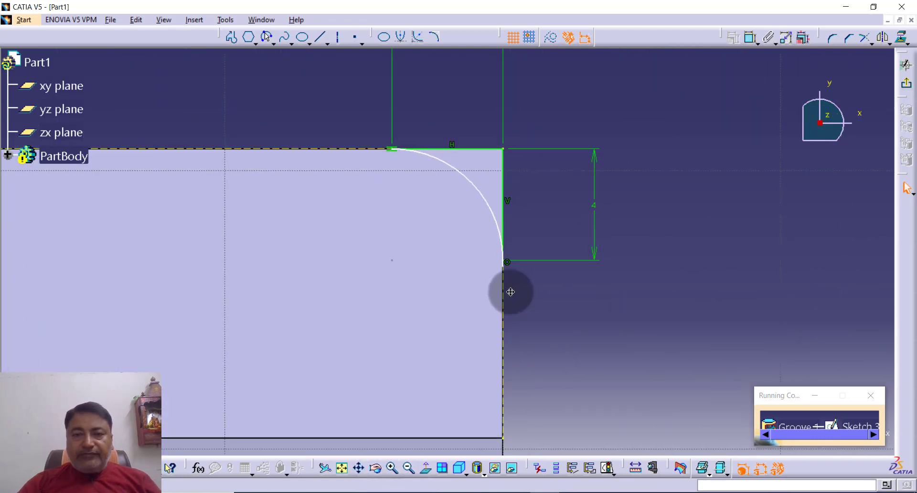
{"action": "left_click", "coordinate": [395, 470]}
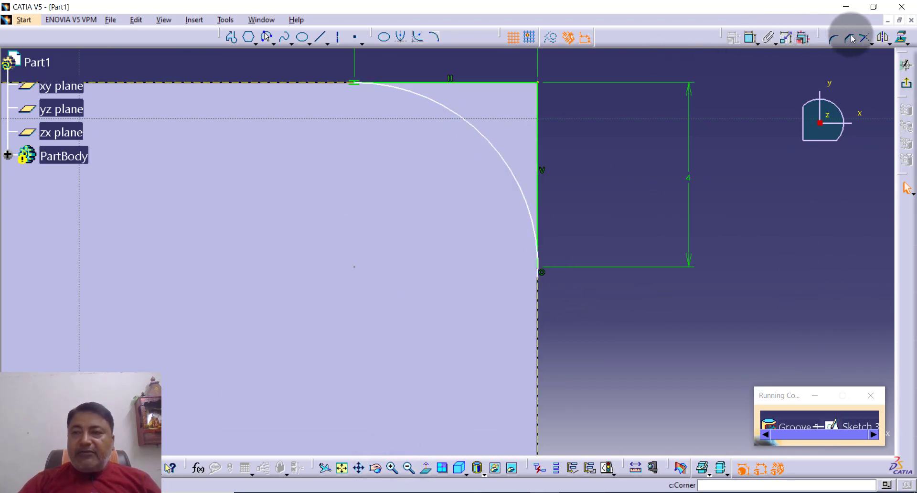
{"action": "left_click", "coordinate": [872, 43]}
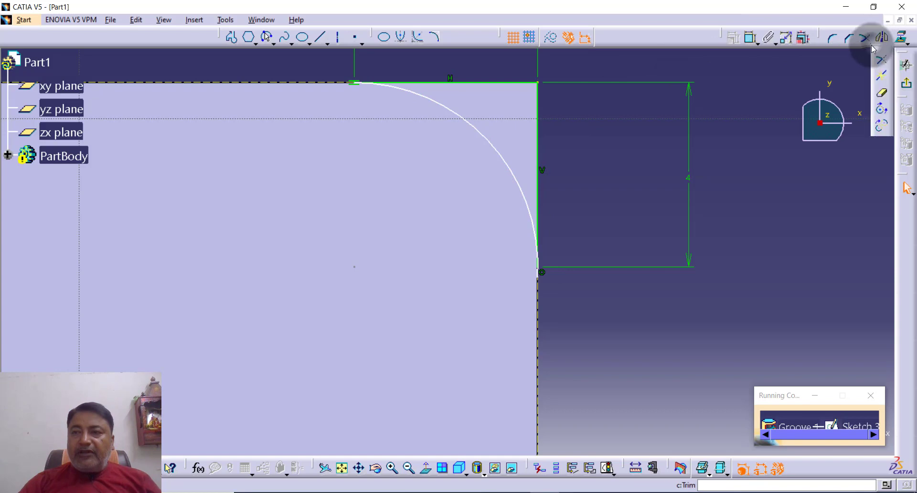
{"action": "left_click", "coordinate": [882, 96]}
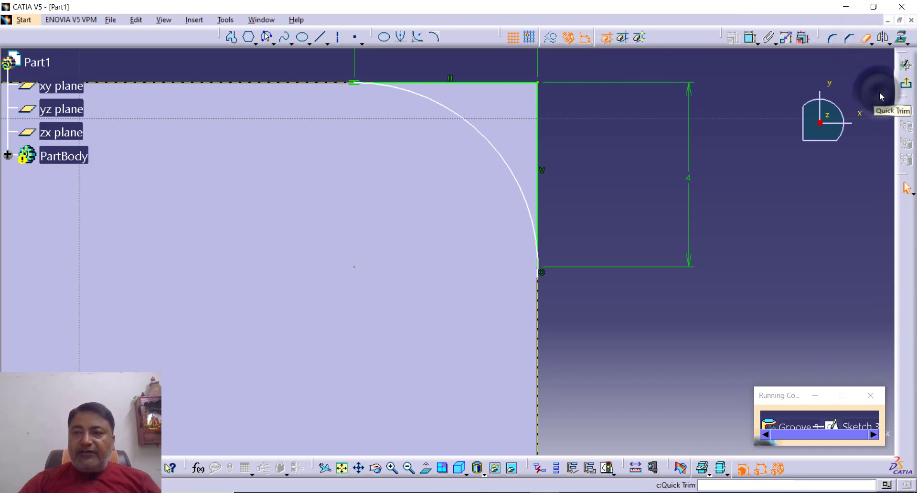
{"action": "left_click", "coordinate": [542, 273]}
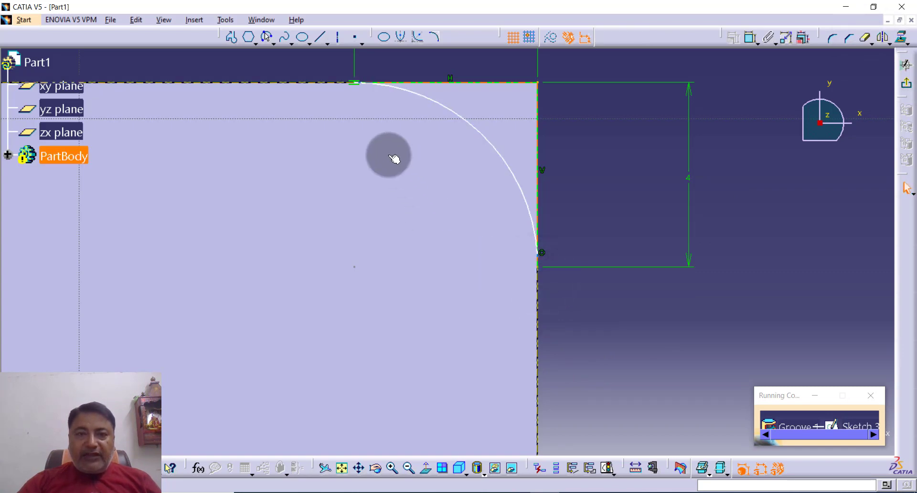
Exit the profile sketch and retry the 360-degree groove, including with its rotation direction flipped.
{"action": "left_click", "coordinate": [352, 82]}
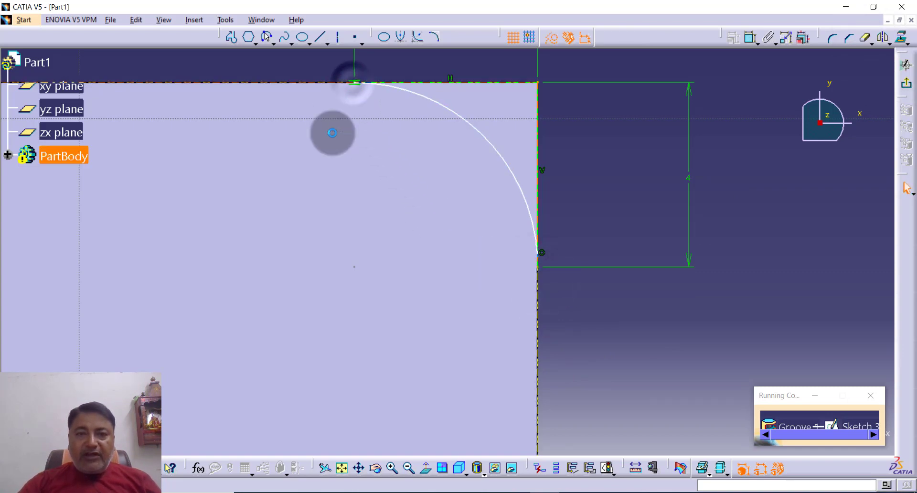
{"action": "left_click", "coordinate": [538, 260]}
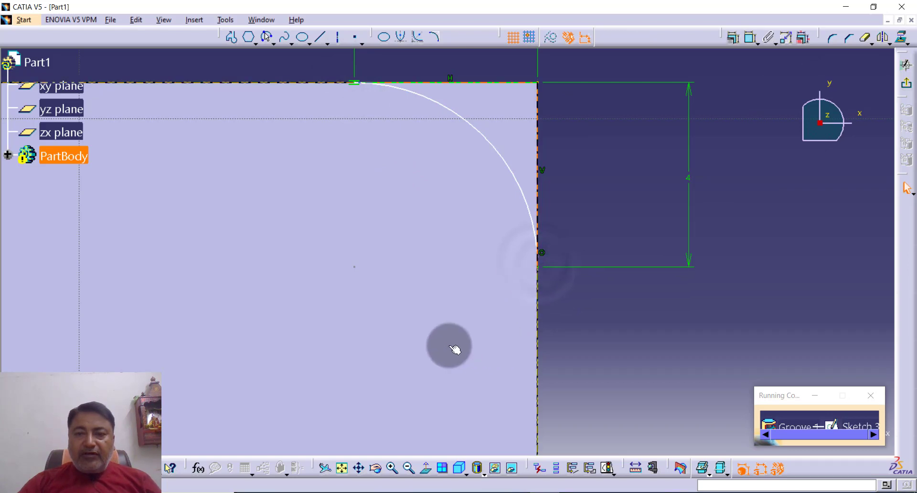
{"action": "left_click", "coordinate": [746, 183]}
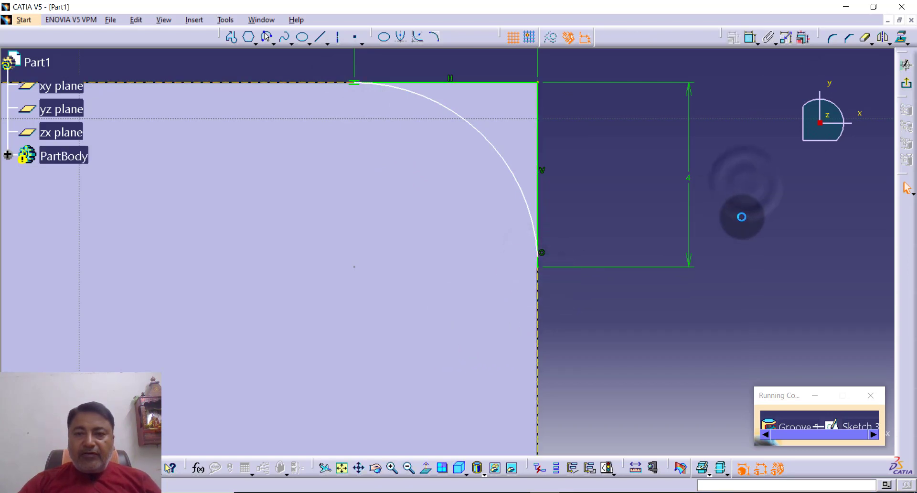
{"action": "left_click", "coordinate": [908, 86]}
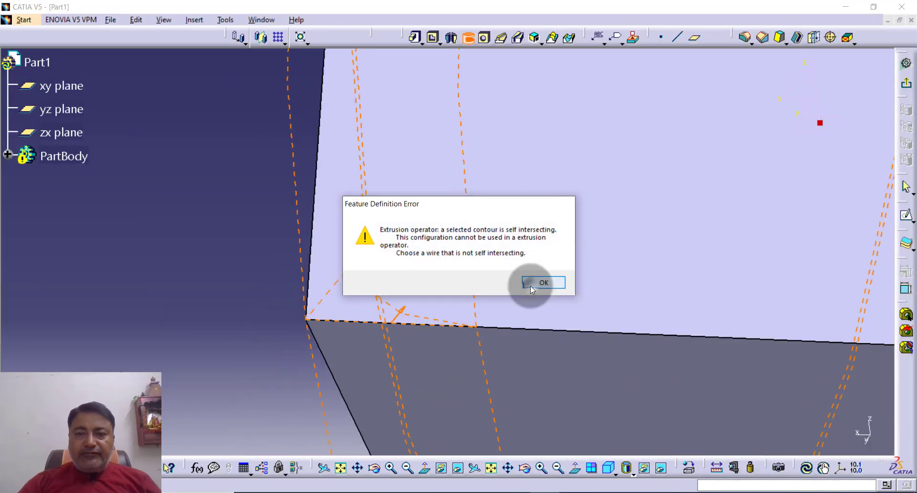
{"action": "left_click", "coordinate": [530, 284]}
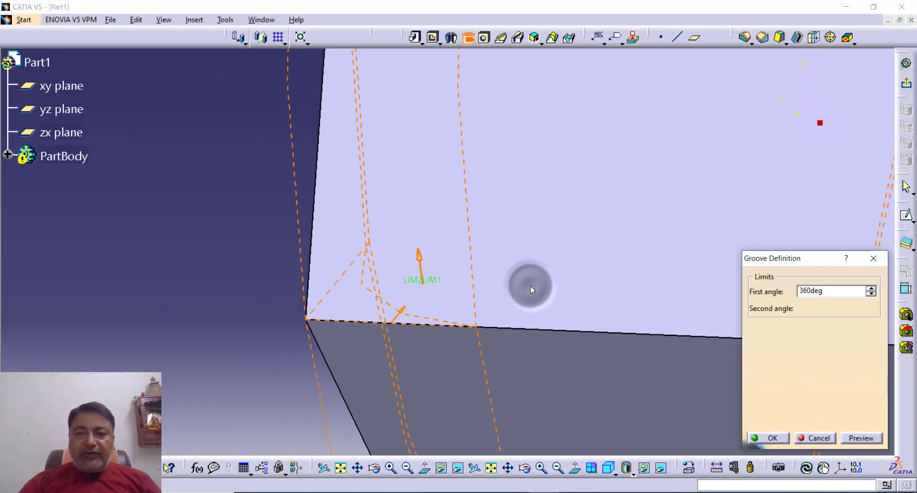
{"action": "left_click", "coordinate": [763, 439]}
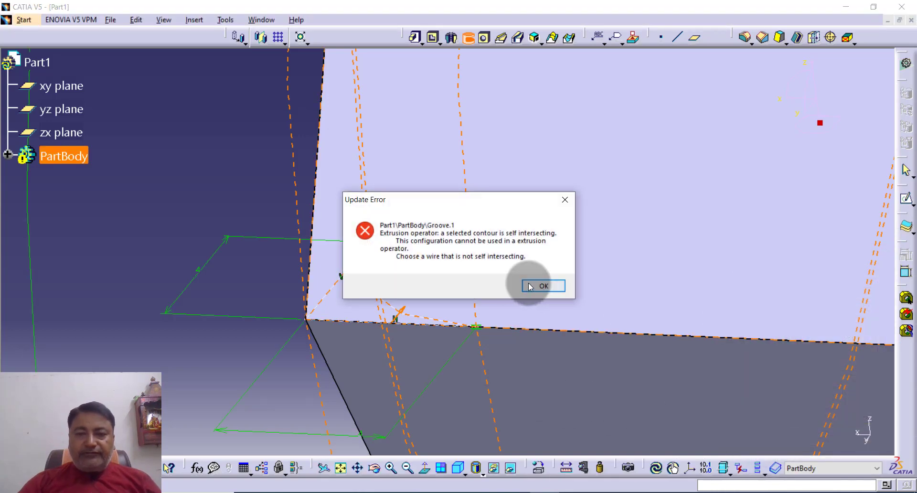
{"action": "left_click", "coordinate": [530, 285]}
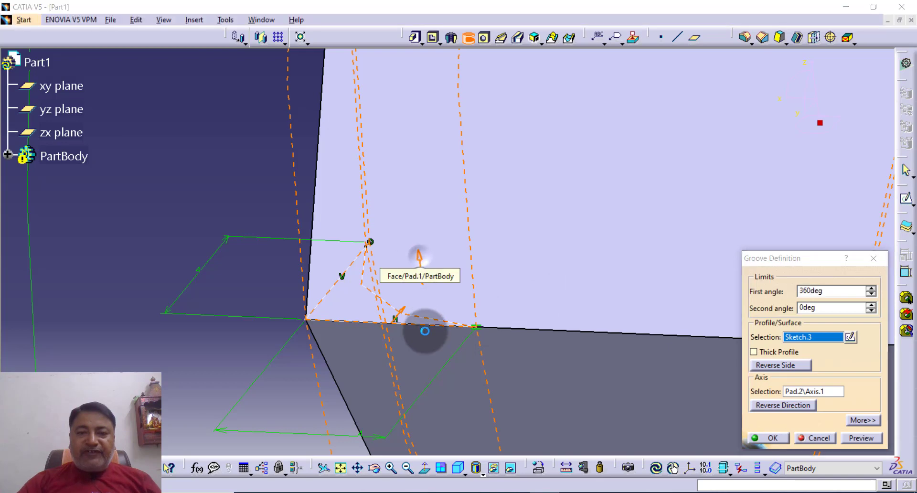
{"action": "left_click", "coordinate": [425, 331]}
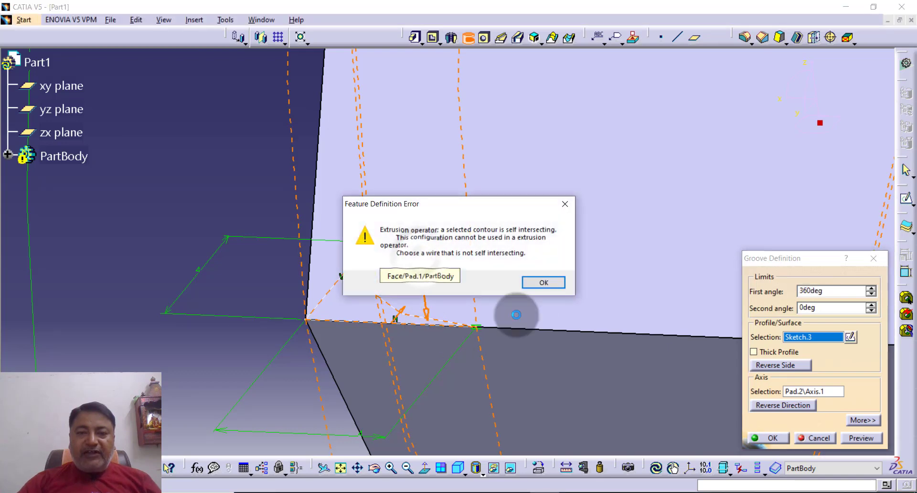
{"action": "left_click", "coordinate": [544, 283]}
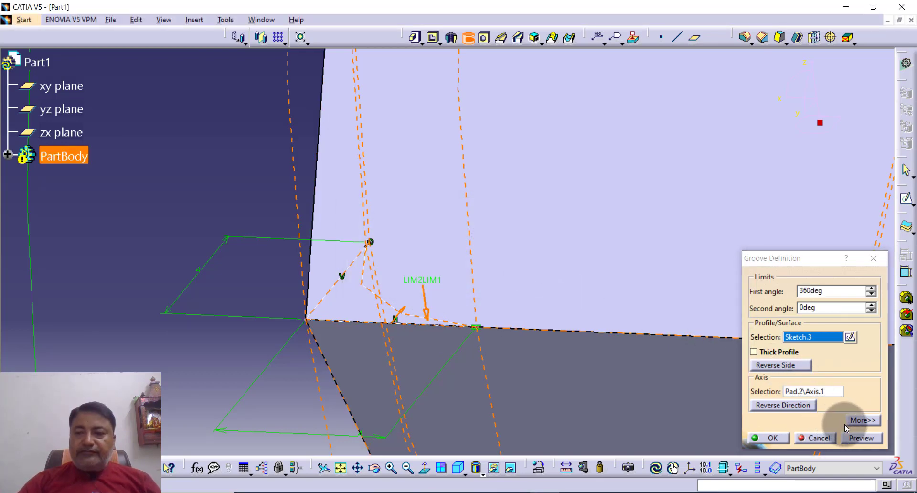
Reopen the groove's profile sketch and Quick Trim the vertical line's overhang below the arc's end, converting its length constraint into a distance.
{"action": "left_click", "coordinate": [851, 337]}
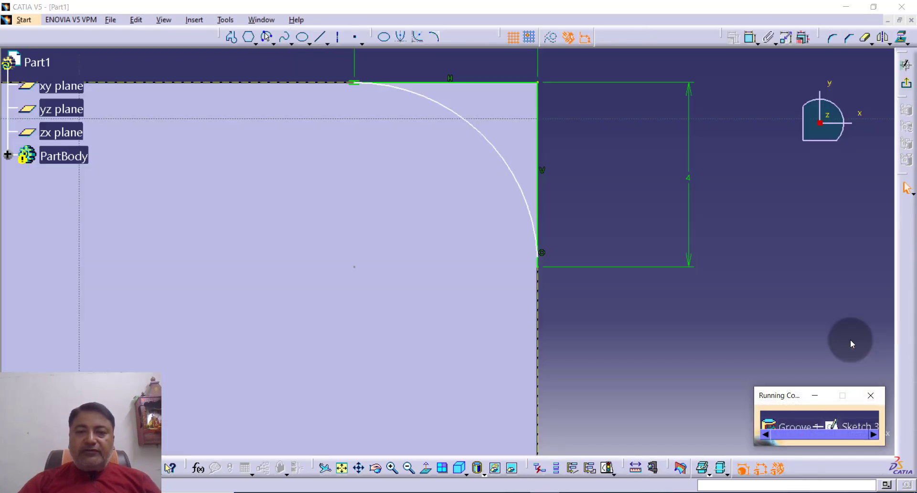
{"action": "left_click", "coordinate": [511, 164]}
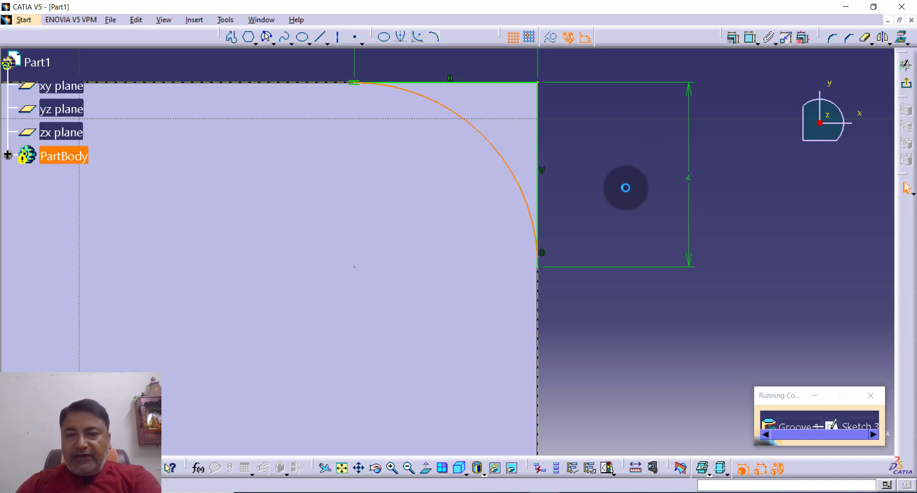
{"action": "left_click", "coordinate": [391, 468]}
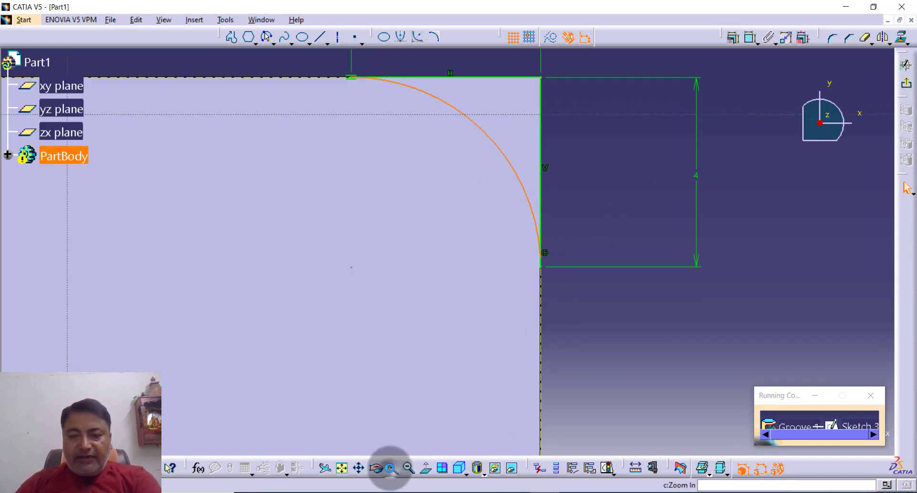
{"action": "left_click", "coordinate": [392, 468]}
{"action": "left_click", "coordinate": [391, 468]}
{"action": "left_click", "coordinate": [391, 468]}
{"action": "left_click", "coordinate": [392, 469]}
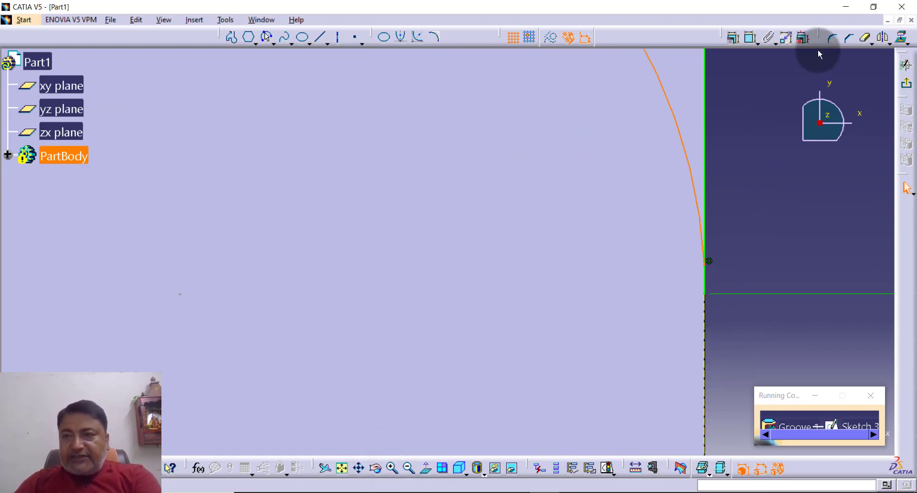
{"action": "left_click", "coordinate": [865, 38]}
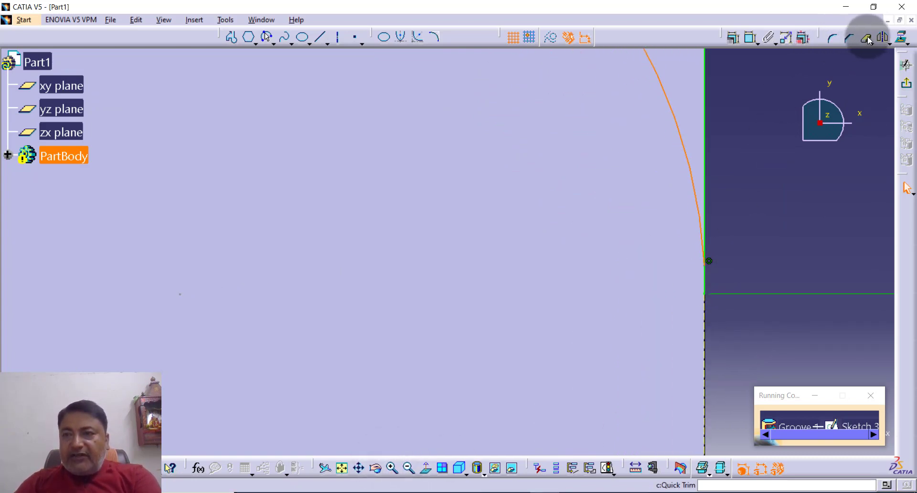
{"action": "left_click", "coordinate": [706, 281]}
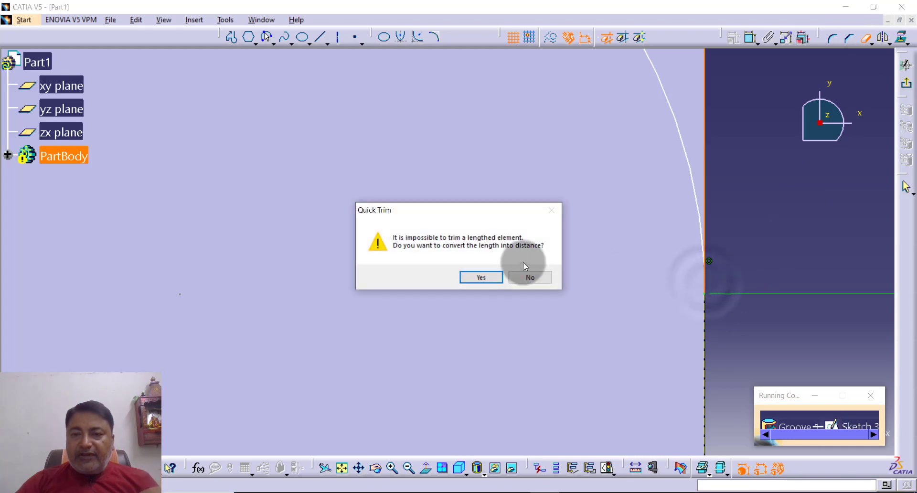
{"action": "left_click", "coordinate": [494, 277]}
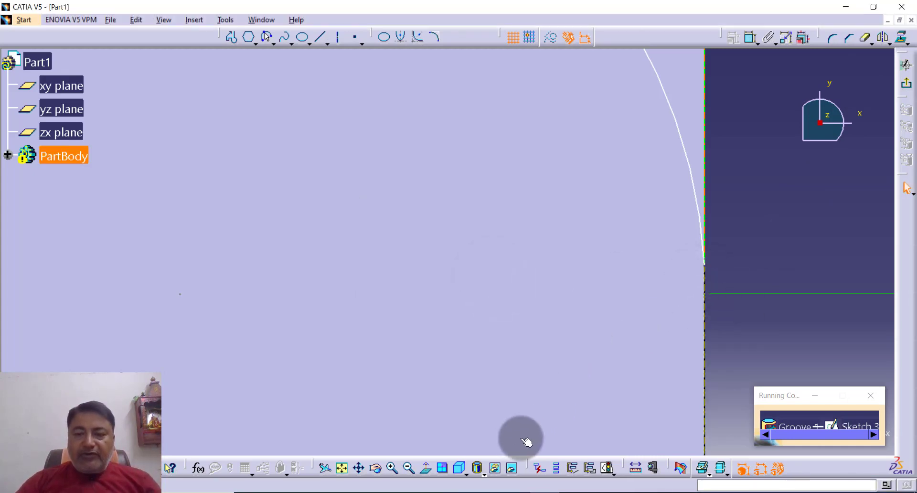
Exit the sketch and apply the 360-degree groove around the shank's axis with the trimmed corner profile.
{"action": "left_click", "coordinate": [409, 469]}
{"action": "left_click", "coordinate": [409, 468]}
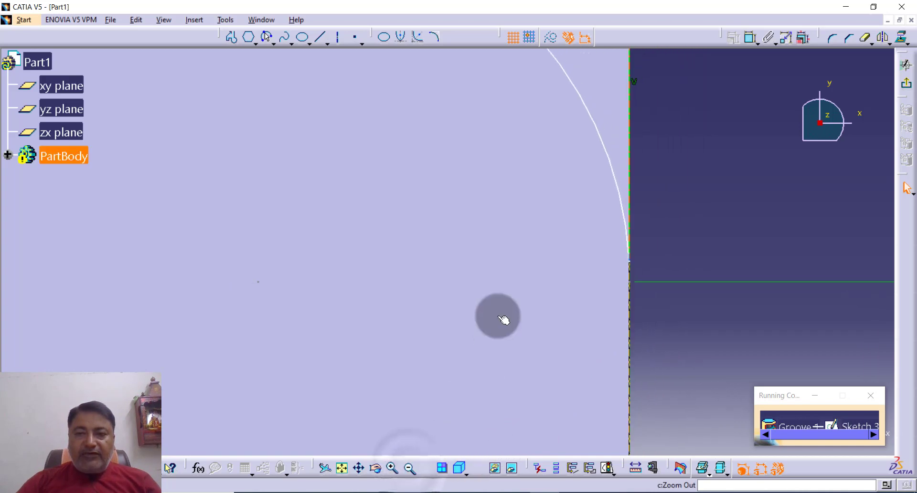
{"action": "middle_click_drag", "start_coordinate": [538, 234], "coordinate": [557, 457]}
{"action": "middle_click_drag", "start_coordinate": [300, 218], "coordinate": [403, 314]}
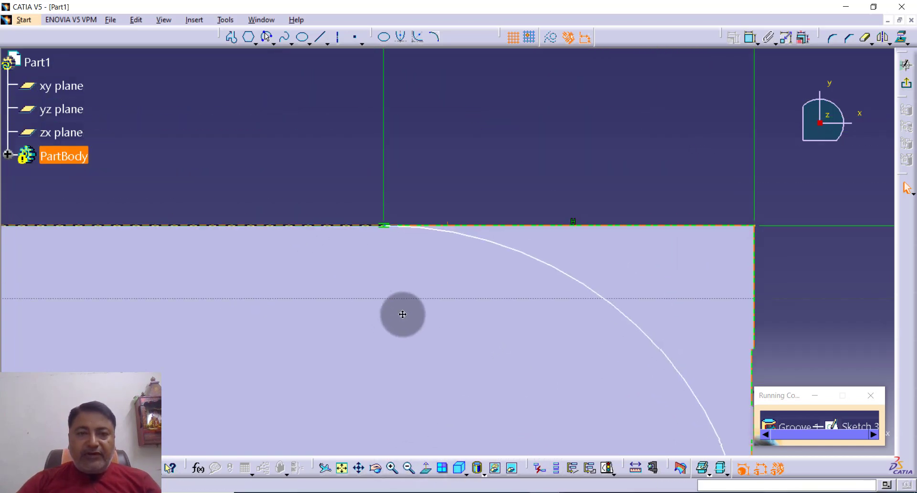
{"action": "left_click", "coordinate": [783, 104]}
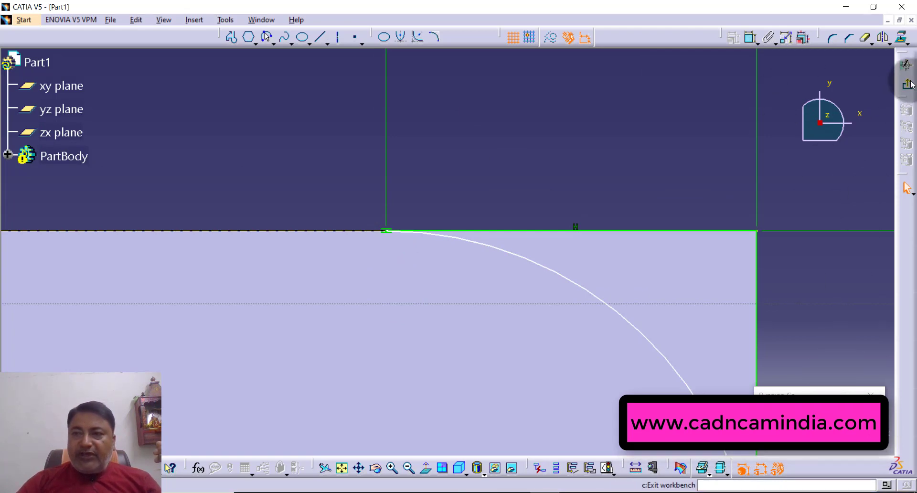
{"action": "left_click", "coordinate": [910, 85]}
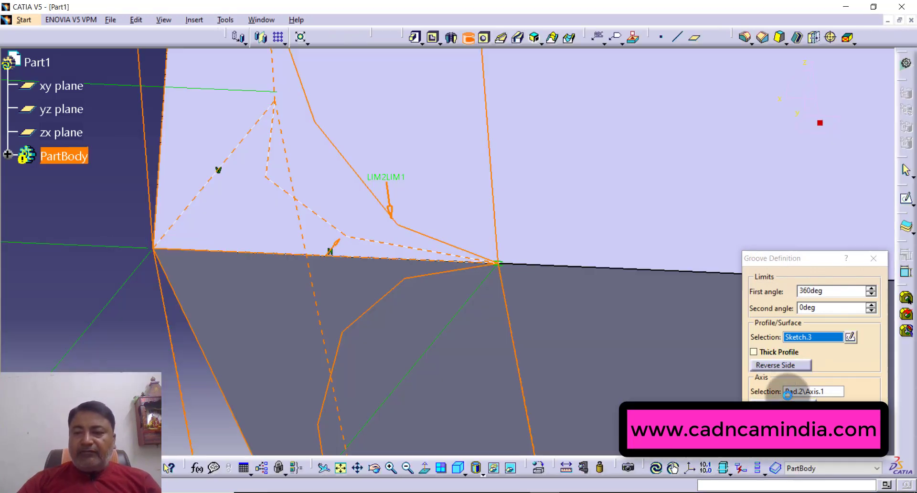
{"action": "left_click", "coordinate": [774, 441]}
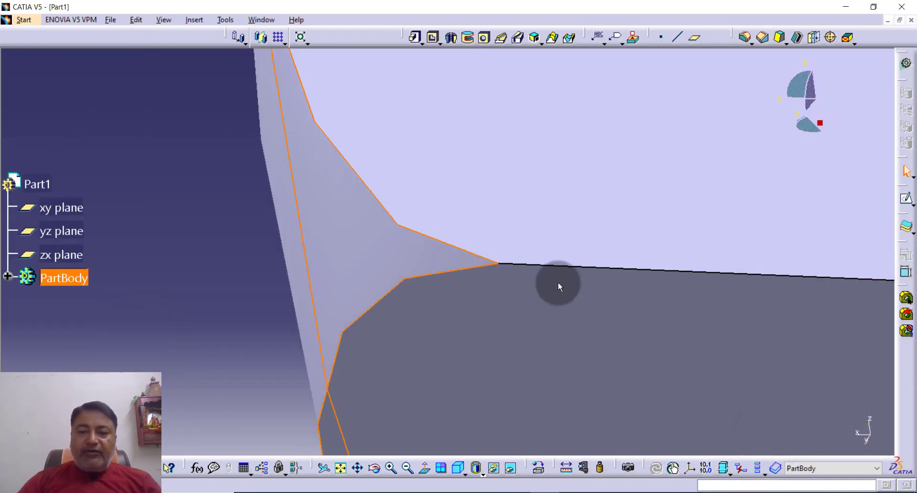
Sketch a circle about 23 mm in diameter on the bolt head's end face, centred on the origin.
{"action": "left_click", "coordinate": [357, 468]}
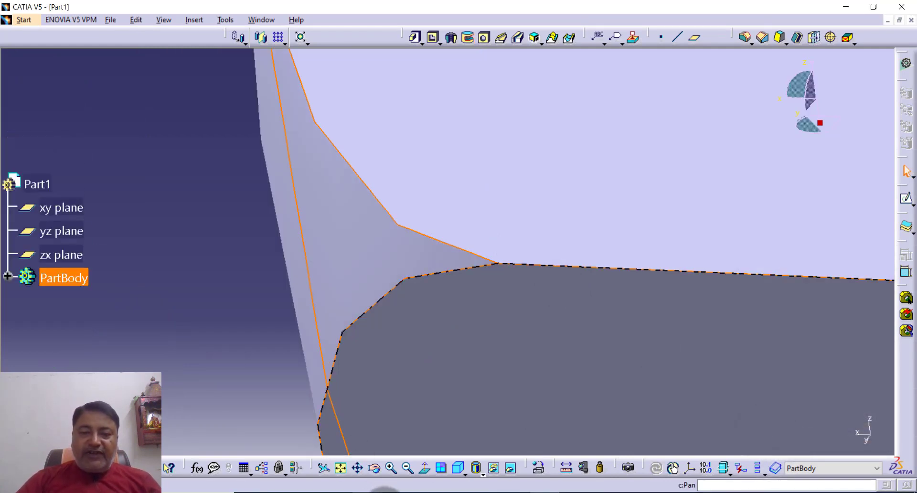
{"action": "left_click", "coordinate": [341, 471]}
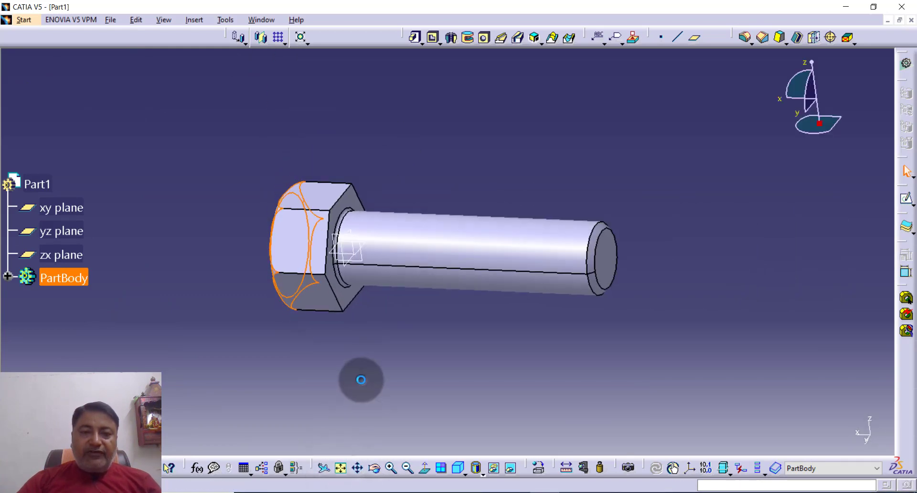
{"action": "middle_click_drag", "start_coordinate": [361, 358], "coordinate": [532, 318]}
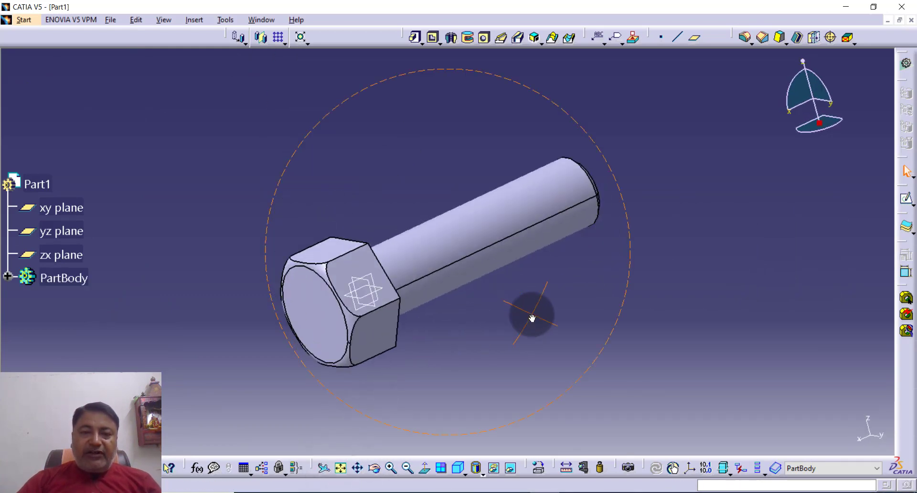
{"action": "middle_click_drag", "start_coordinate": [312, 387], "coordinate": [322, 348]}
{"action": "left_click", "coordinate": [906, 199]}
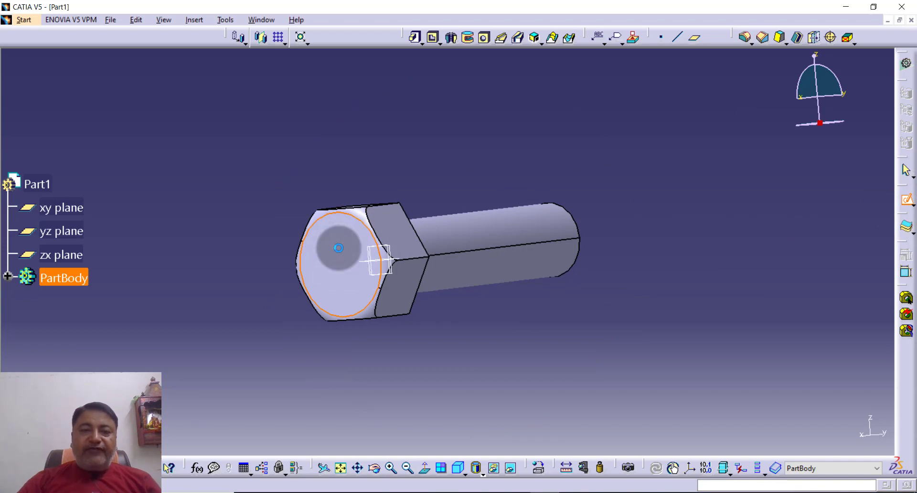
{"action": "left_click", "coordinate": [338, 248]}
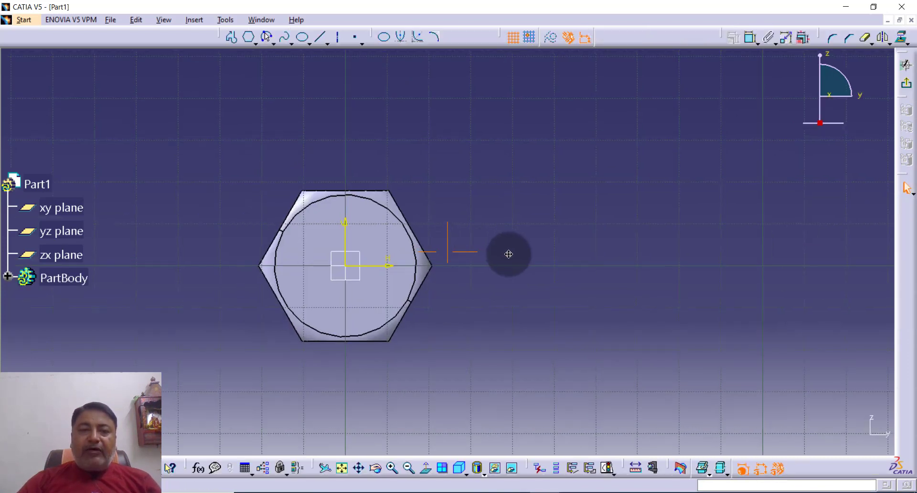
{"action": "middle_click_drag", "start_coordinate": [509, 254], "coordinate": [538, 258]}
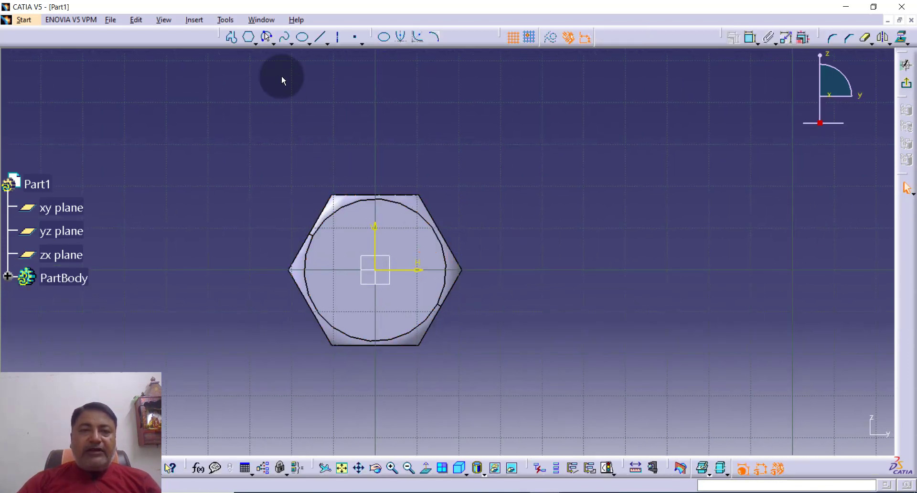
{"action": "left_click", "coordinate": [276, 44]}
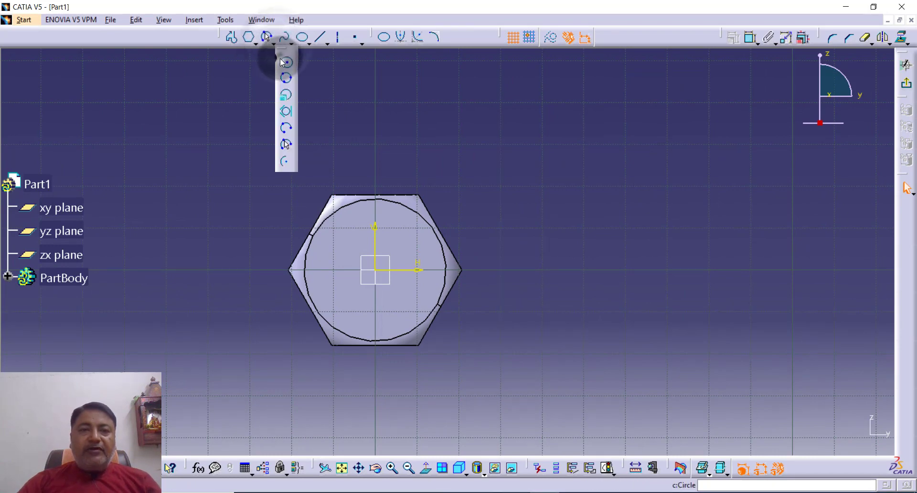
{"action": "left_click", "coordinate": [281, 59]}
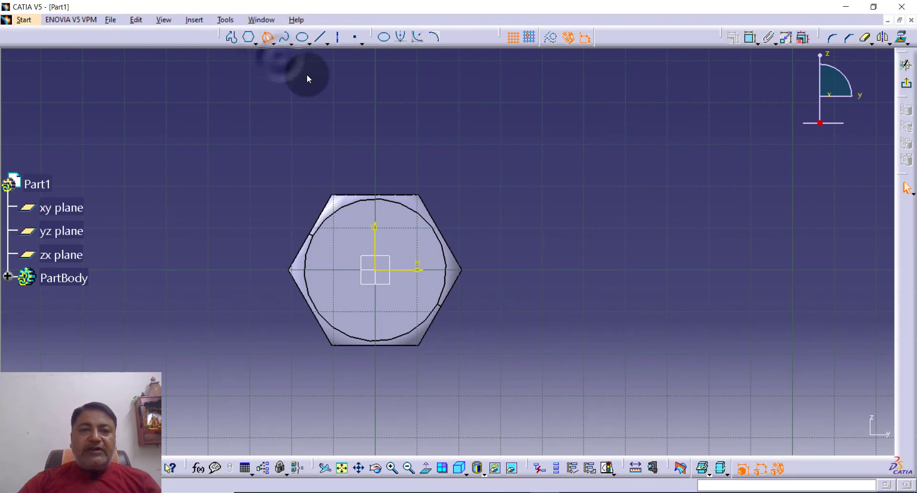
{"action": "left_click", "coordinate": [384, 265]}
{"action": "left_click", "coordinate": [403, 230]}
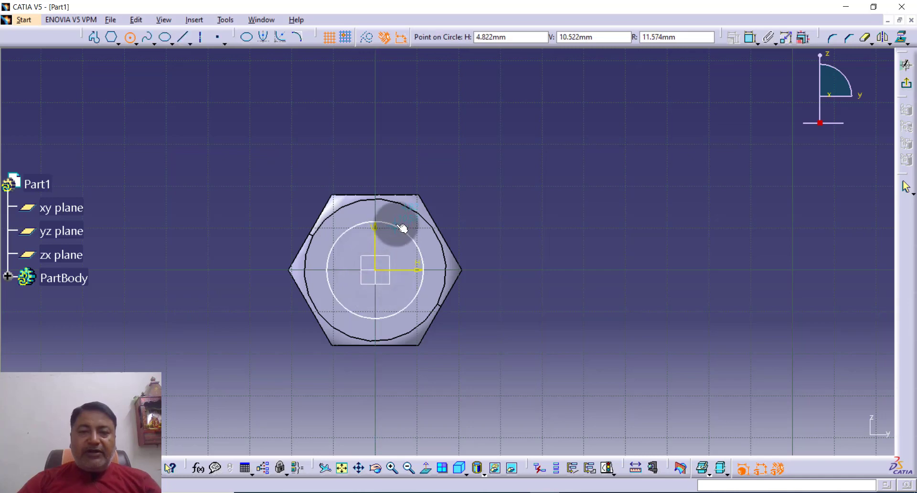
Dimension the circle's diameter and set it to 31.5 mm.
{"action": "left_click", "coordinate": [750, 40]}
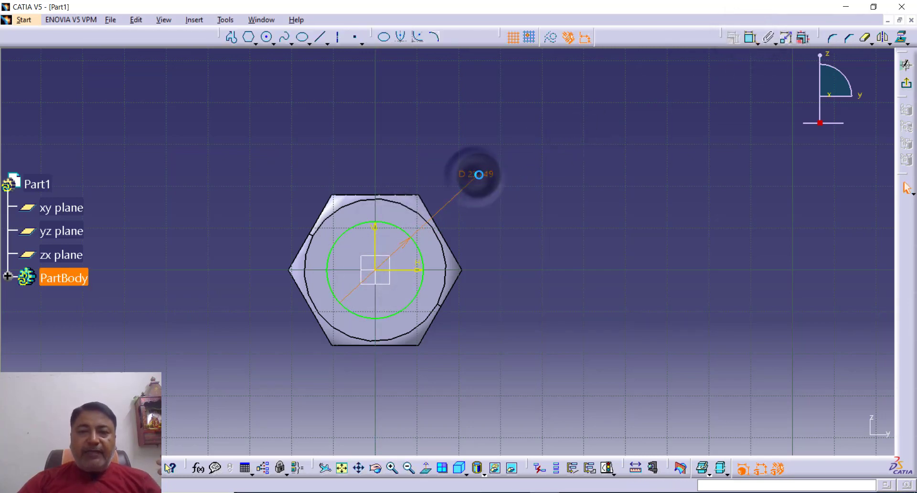
{"action": "double_click", "coordinate": [478, 175]}
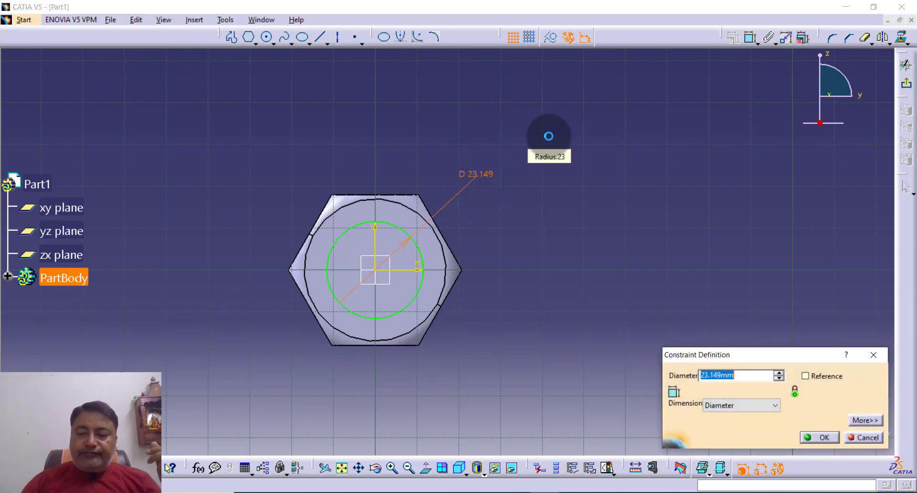
{"action": "type", "text": "31.5mm"}
{"action": "key", "text": "Return"}
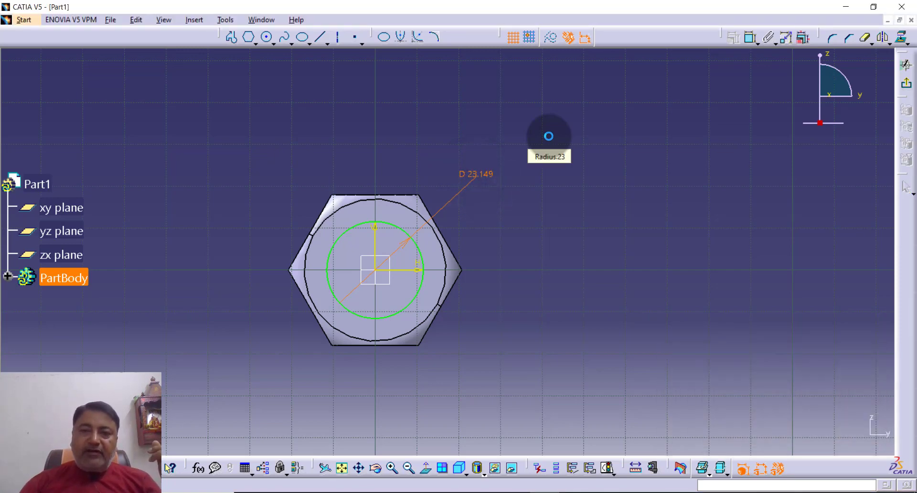
Exit the sketch and cut a 4 mm deep pocket into the bolt head from the 31.5 mm circle.
{"action": "left_click", "coordinate": [906, 84]}
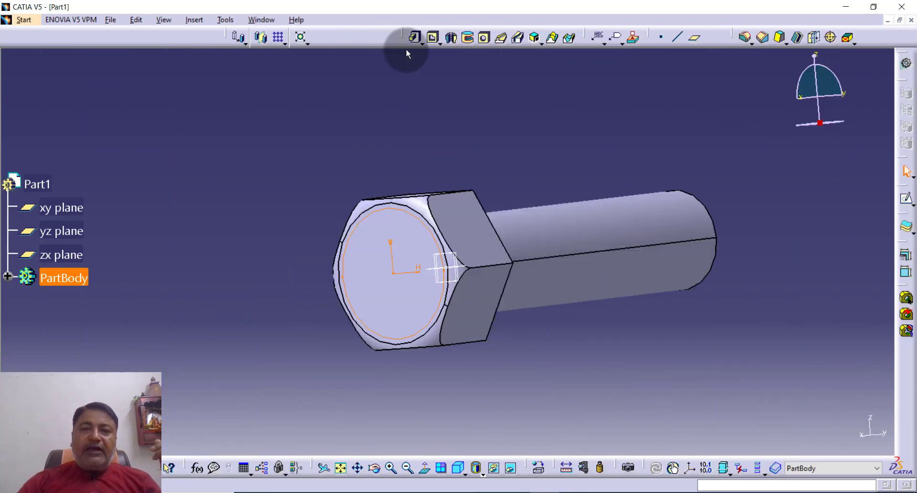
{"action": "left_click", "coordinate": [434, 38]}
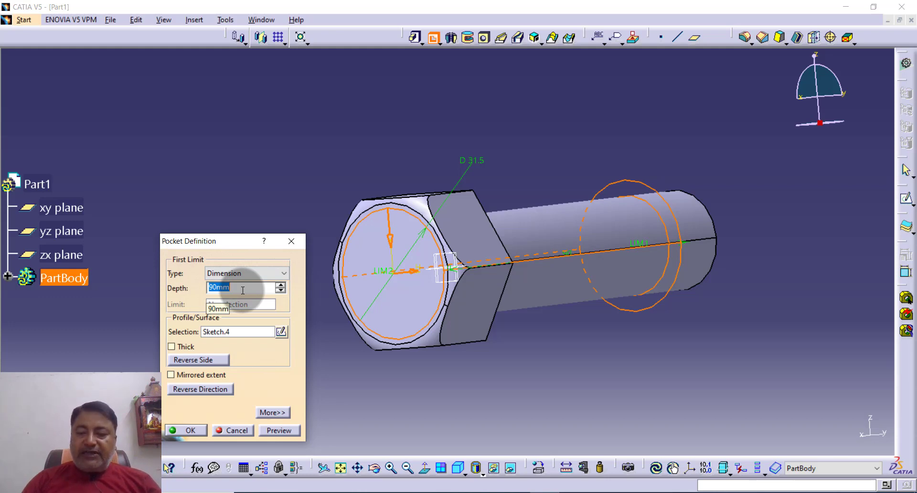
{"action": "key", "text": "Return"}
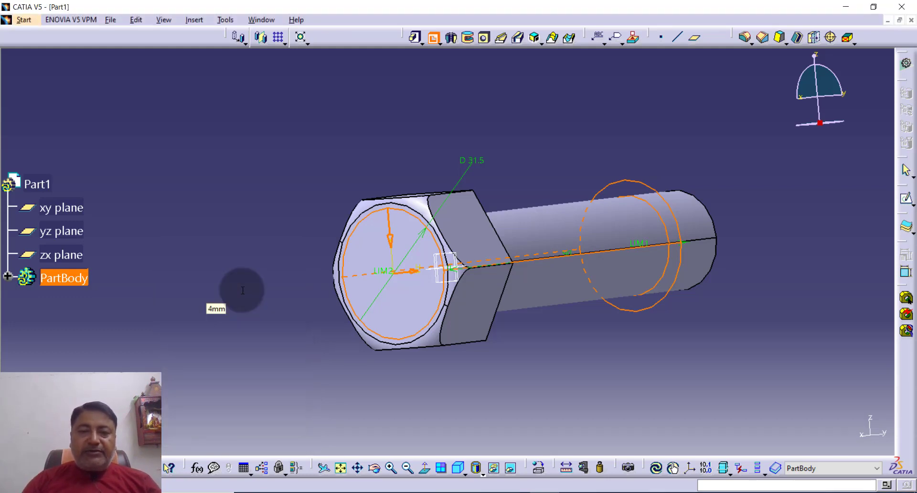
{"action": "left_click", "coordinate": [291, 187]}
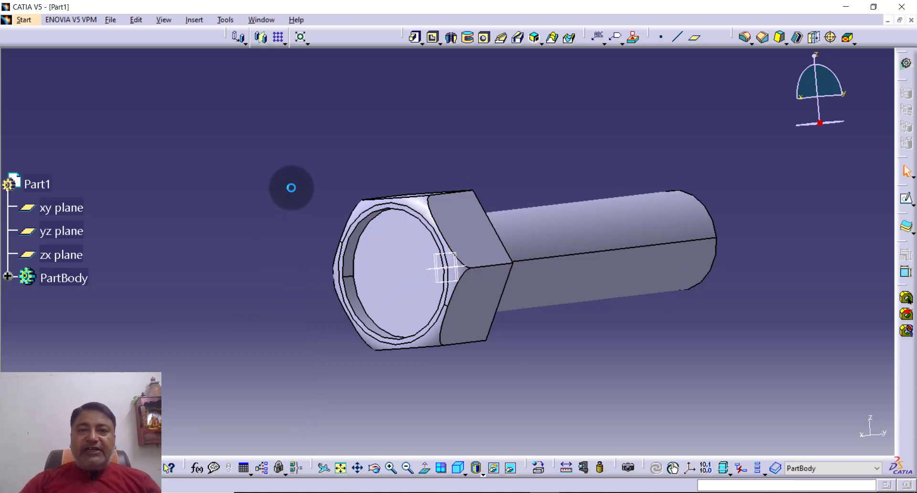
Apply a 1 mm edge fillet to the circular floor edge of the head's pocket.
{"action": "left_click", "coordinate": [747, 40]}
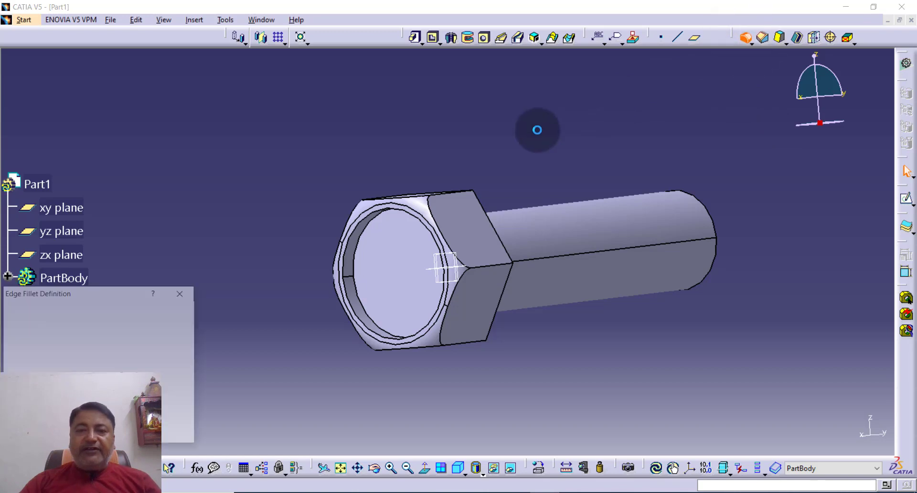
{"action": "left_click", "coordinate": [353, 260]}
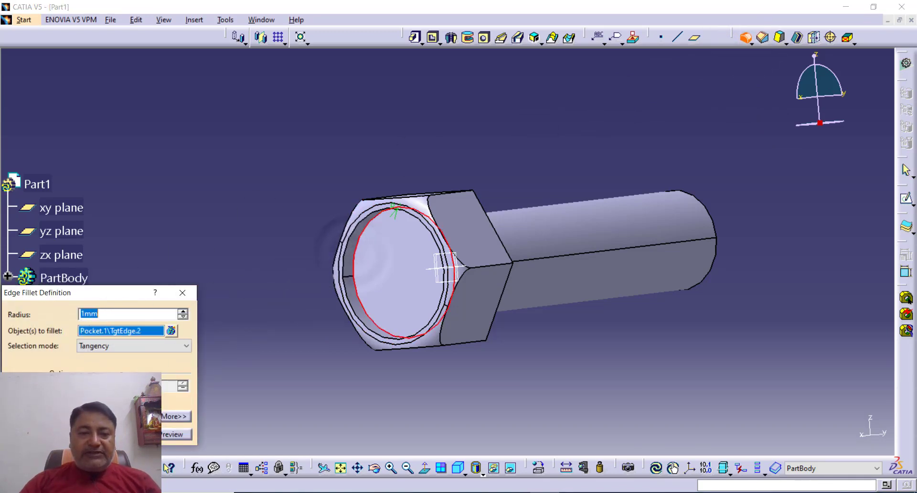
{"action": "left_click", "coordinate": [84, 434]}
{"action": "left_click", "coordinate": [266, 245]}
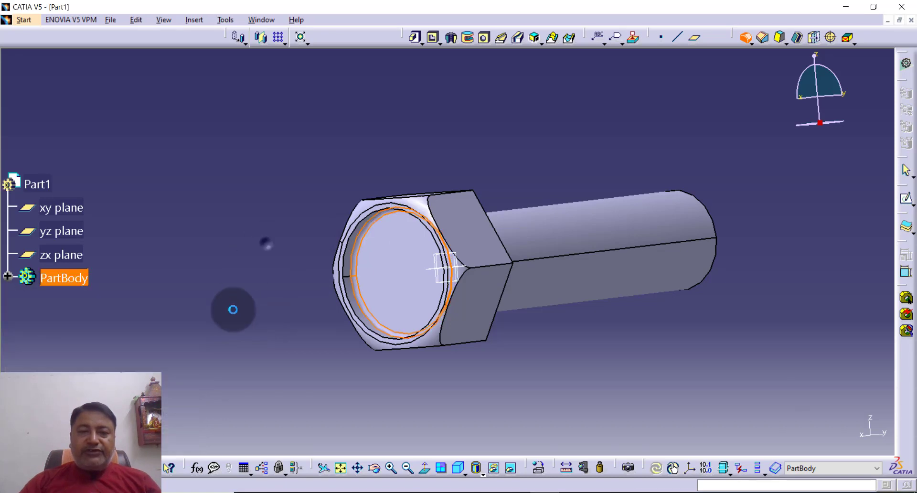
Start a sketch on the zx plane and draw a vertical line about 32 mm long upward from the origin.
{"action": "middle_click_drag", "start_coordinate": [239, 325], "coordinate": [432, 143]}
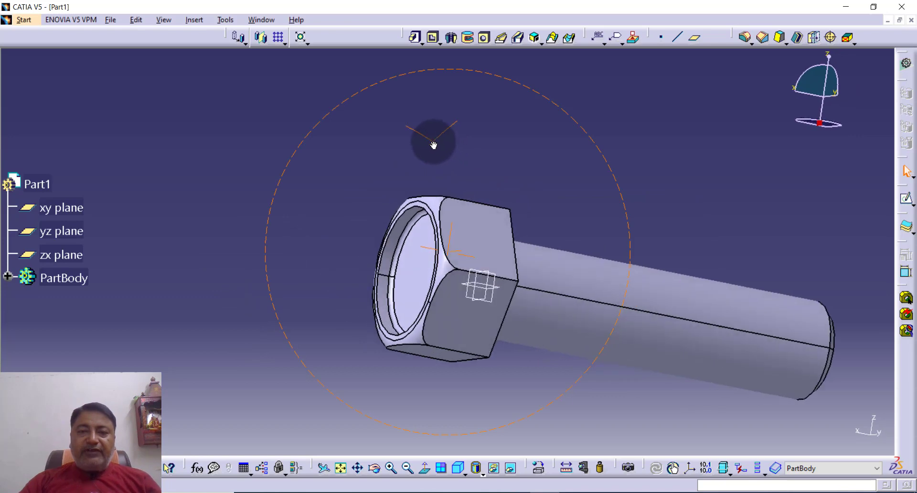
{"action": "middle_click_drag", "start_coordinate": [569, 195], "coordinate": [489, 191]}
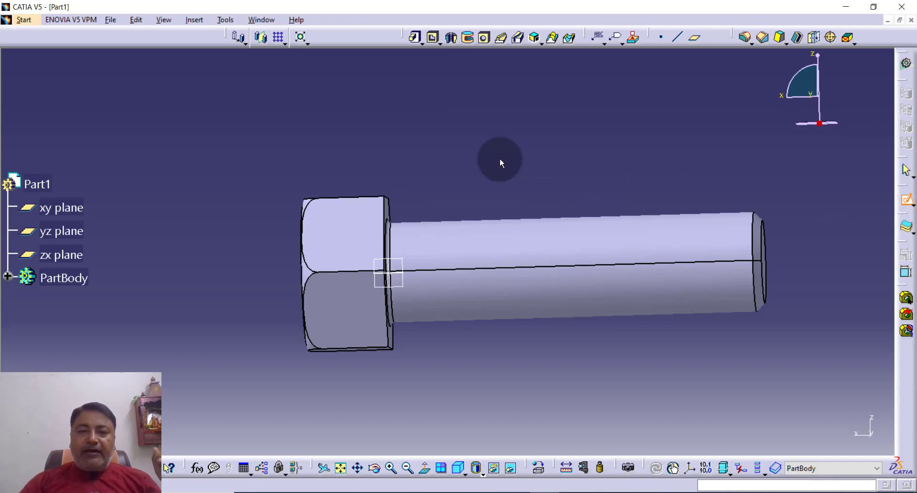
{"action": "middle_click_drag", "start_coordinate": [500, 160], "coordinate": [444, 207]}
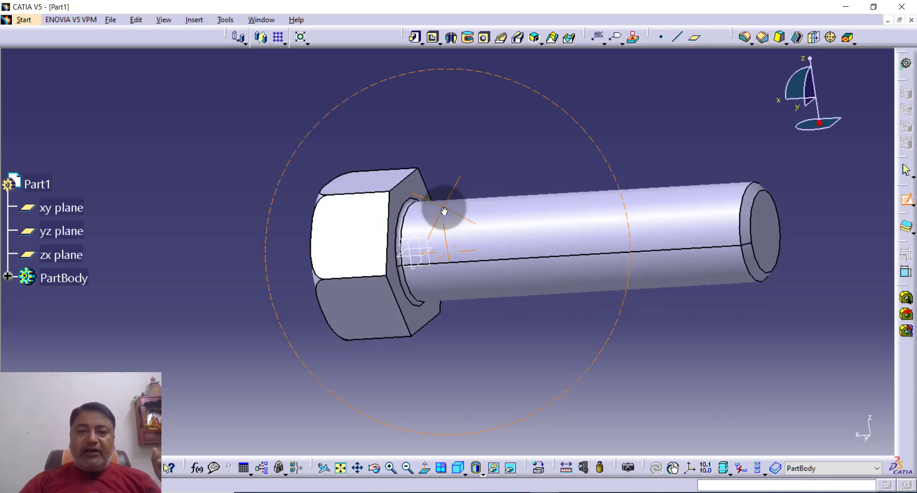
{"action": "left_click", "coordinate": [426, 245]}
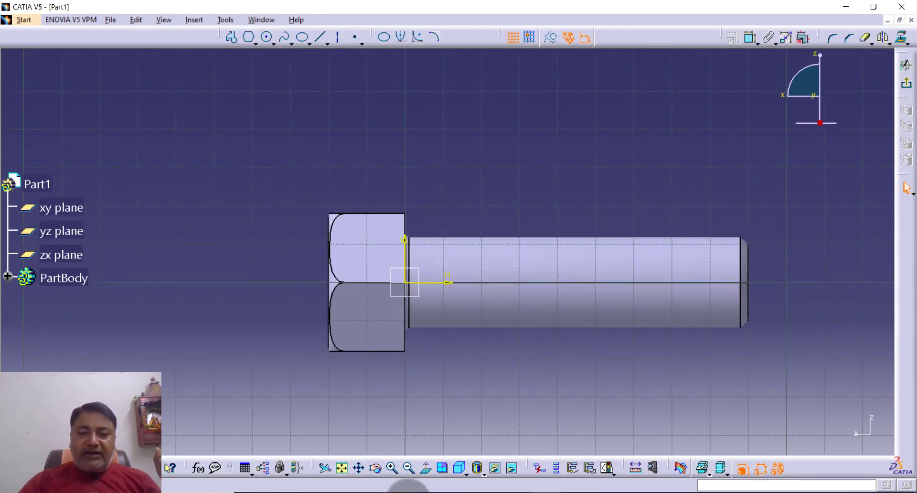
{"action": "left_click", "coordinate": [391, 469]}
{"action": "left_click", "coordinate": [392, 468]}
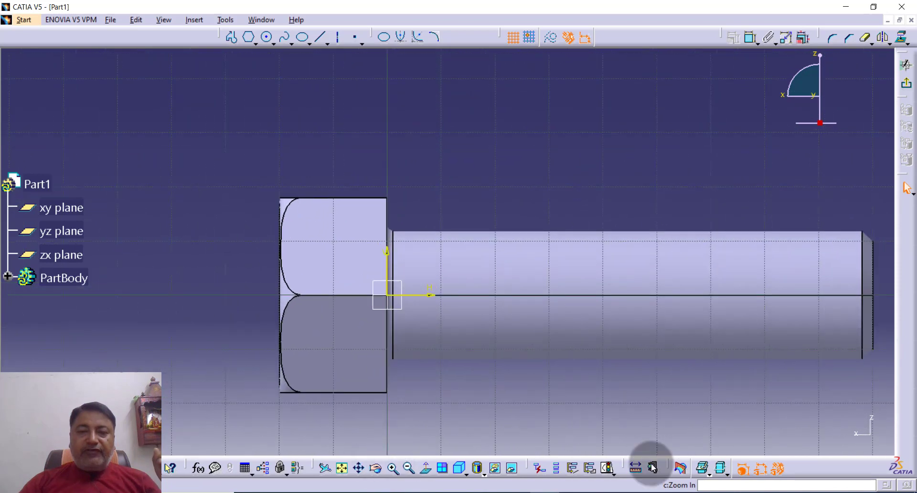
{"action": "left_click", "coordinate": [232, 37]}
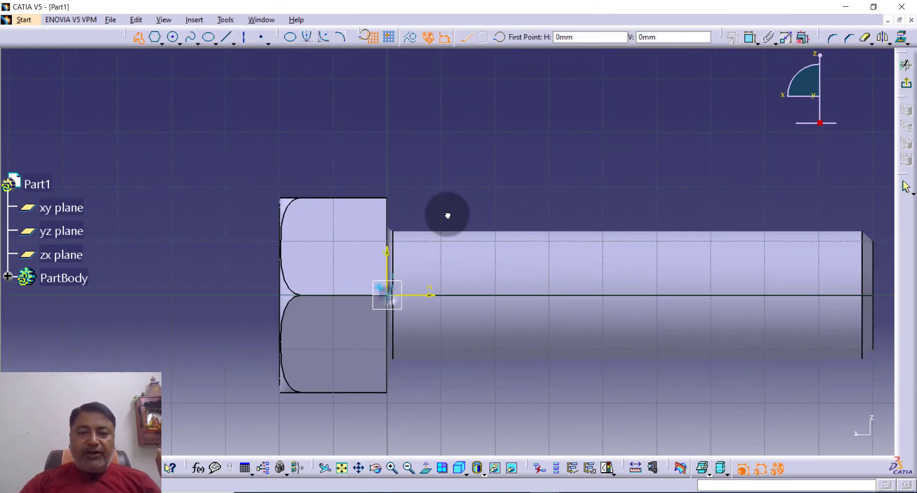
{"action": "left_click", "coordinate": [387, 296]}
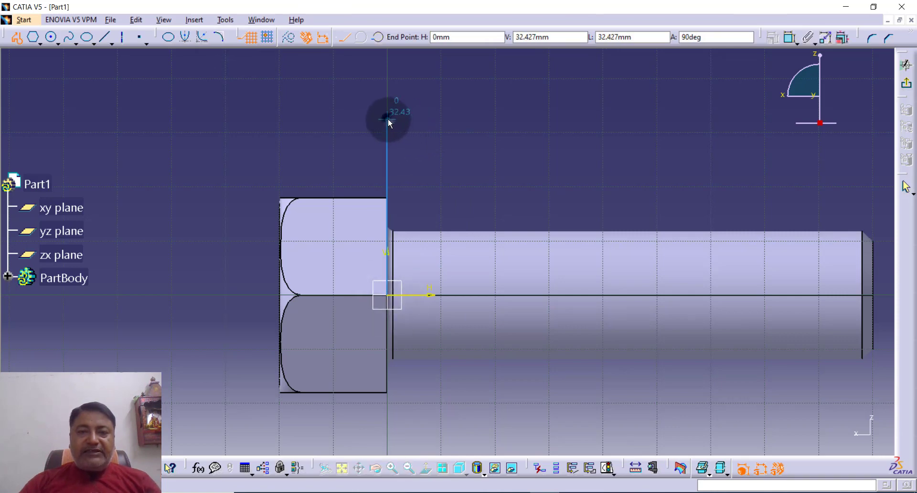
{"action": "left_click", "coordinate": [388, 120]}
{"action": "key", "text": "Escape"}
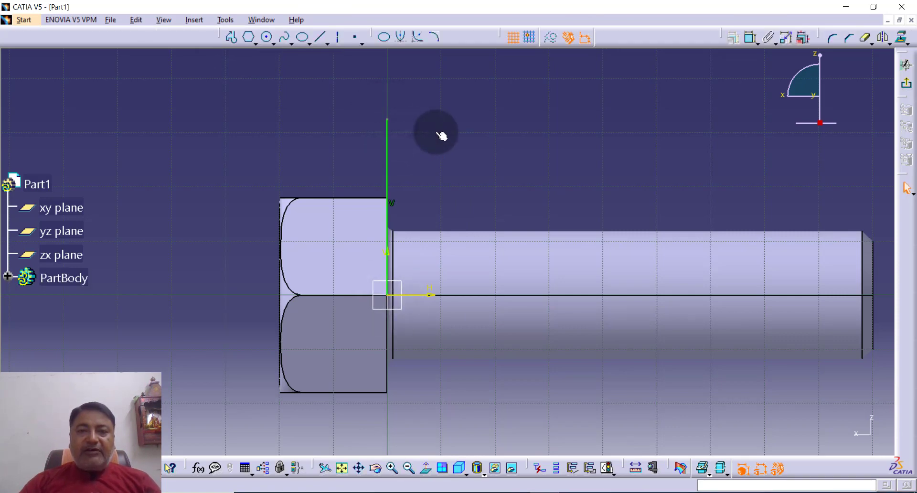
Draw a horizontal line about 12 mm long from the origin into the bolt head.
{"action": "left_click", "coordinate": [233, 39]}
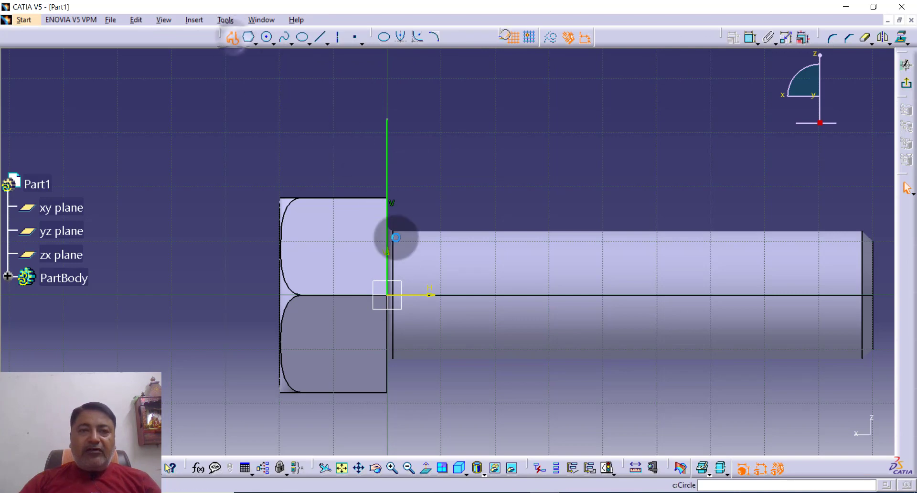
{"action": "left_click", "coordinate": [388, 295]}
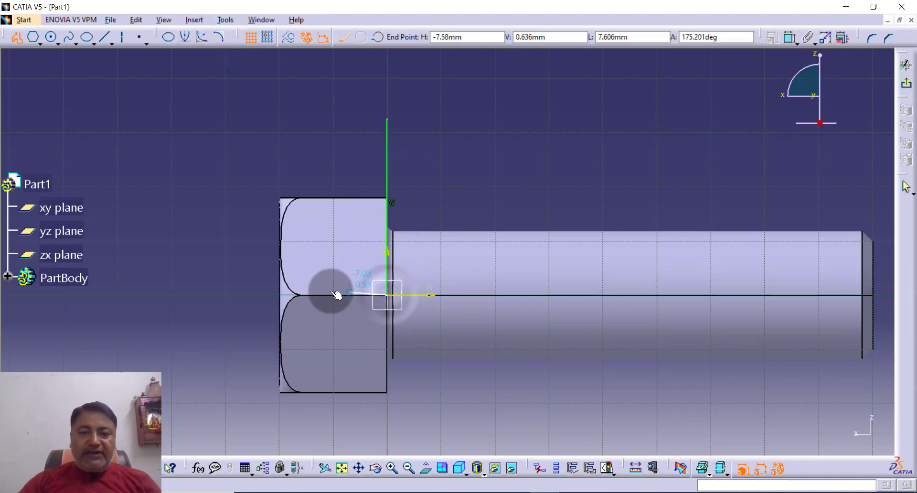
{"action": "double_click", "coordinate": [321, 295]}
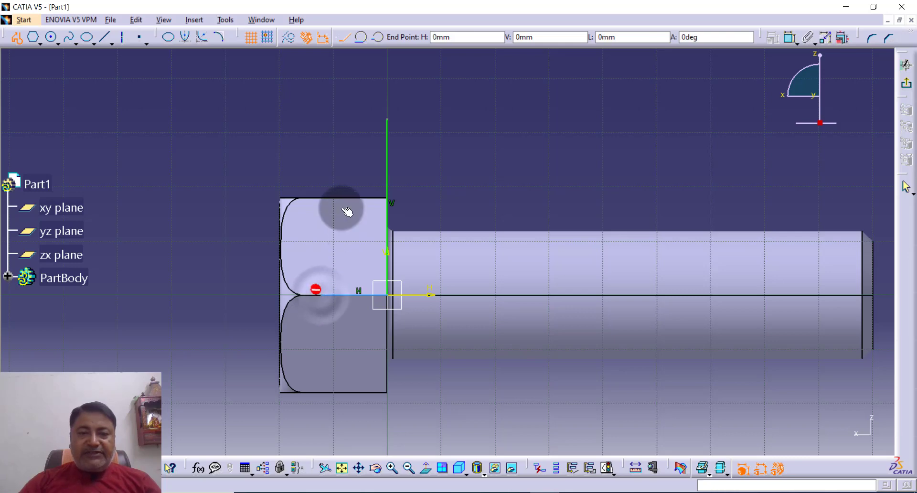
{"action": "left_click", "coordinate": [418, 183]}
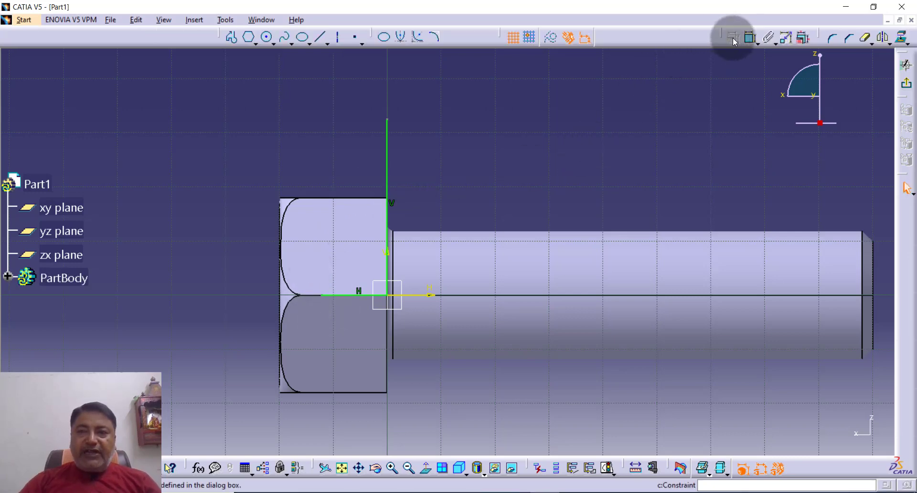
Dimension the vertical line's length and set it to 26 mm.
{"action": "left_click", "coordinate": [743, 42]}
{"action": "left_click", "coordinate": [388, 163]}
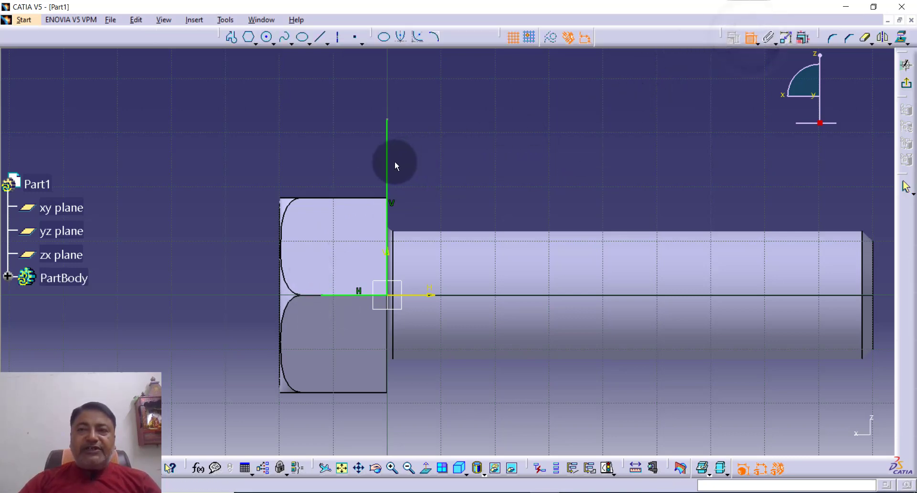
{"action": "left_click", "coordinate": [442, 177]}
{"action": "left_click", "coordinate": [421, 168]}
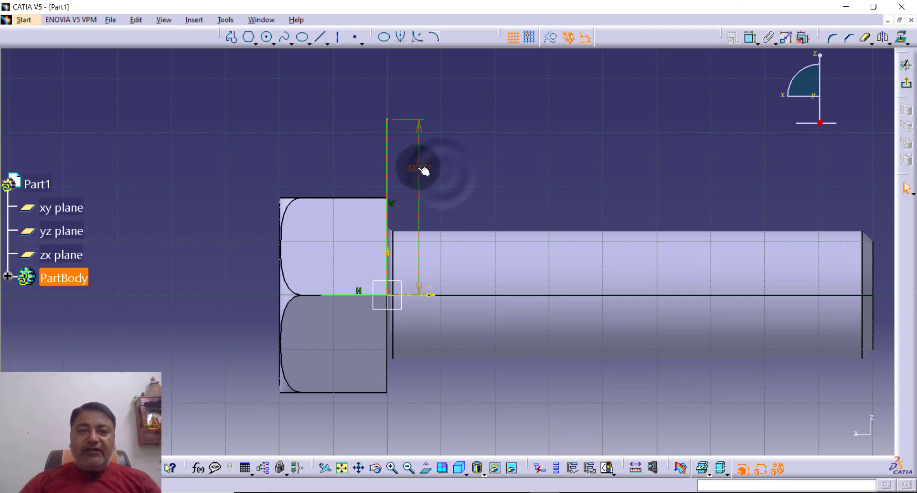
{"action": "double_click", "coordinate": [418, 167]}
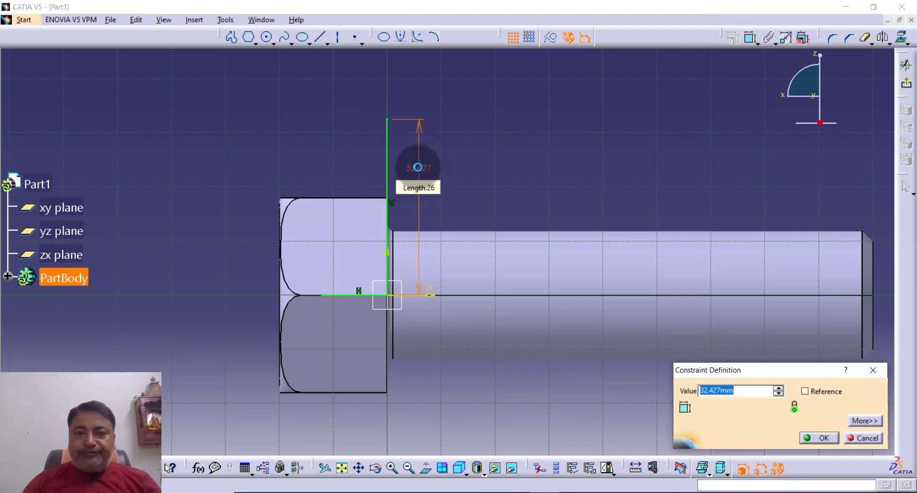
{"action": "key", "text": "Return"}
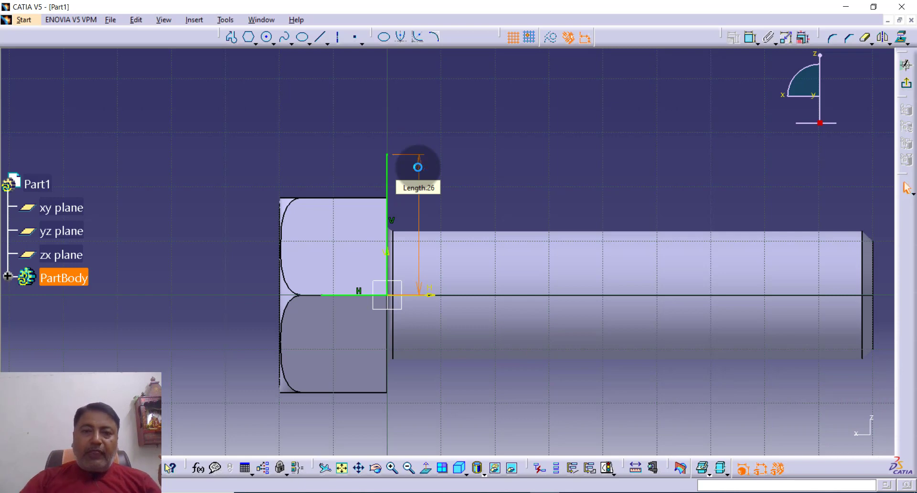
Dimension the horizontal line's length, placing the dimension below the head, and set it to 10 mm.
{"action": "left_click", "coordinate": [749, 41]}
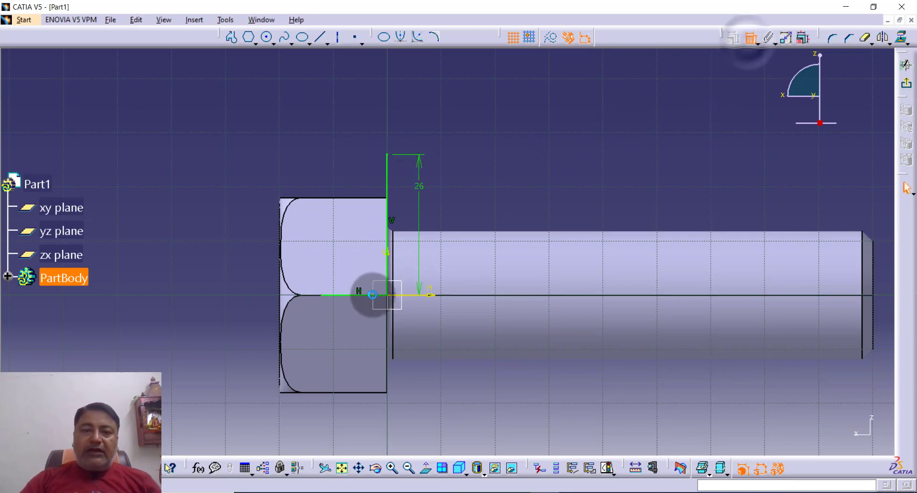
{"action": "left_click", "coordinate": [348, 324]}
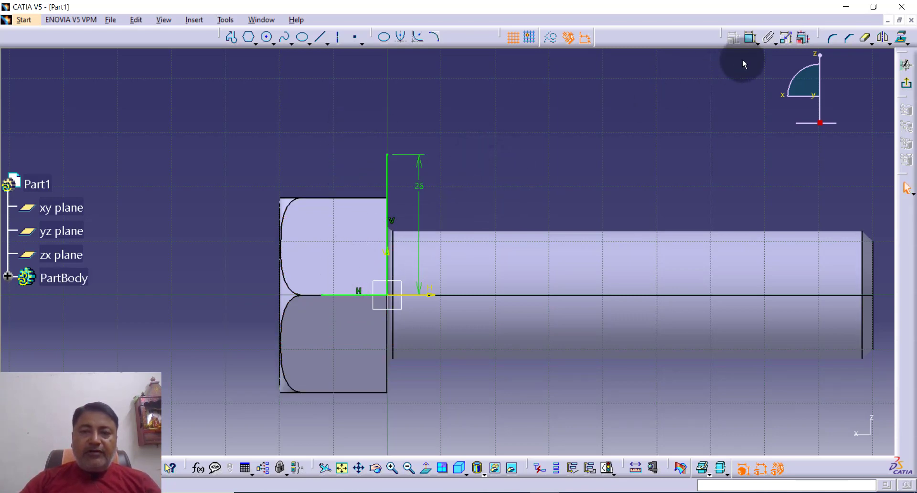
{"action": "left_click", "coordinate": [750, 42]}
{"action": "left_click", "coordinate": [338, 295]}
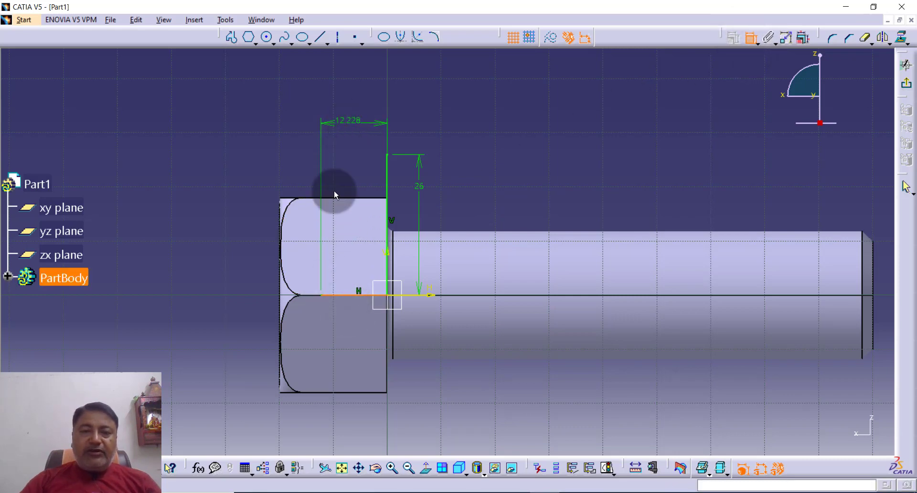
{"action": "left_click", "coordinate": [336, 414]}
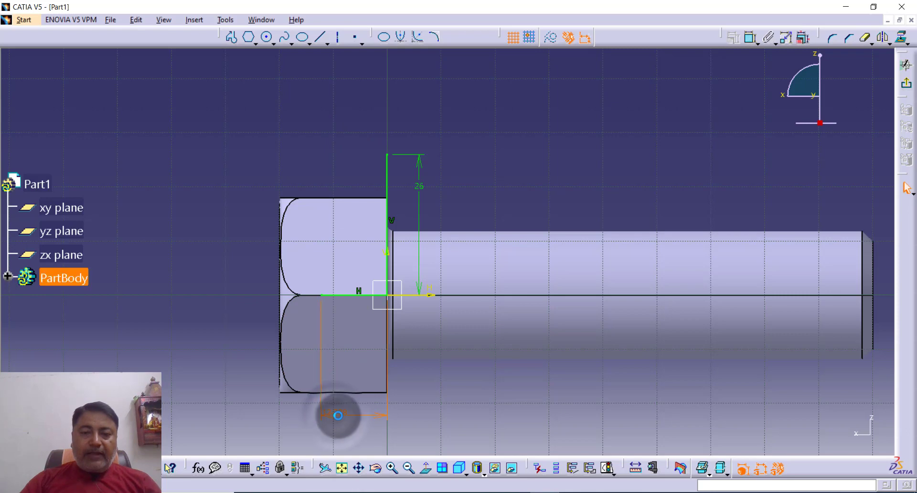
{"action": "double_click", "coordinate": [338, 415]}
{"action": "type", "text": "10"}
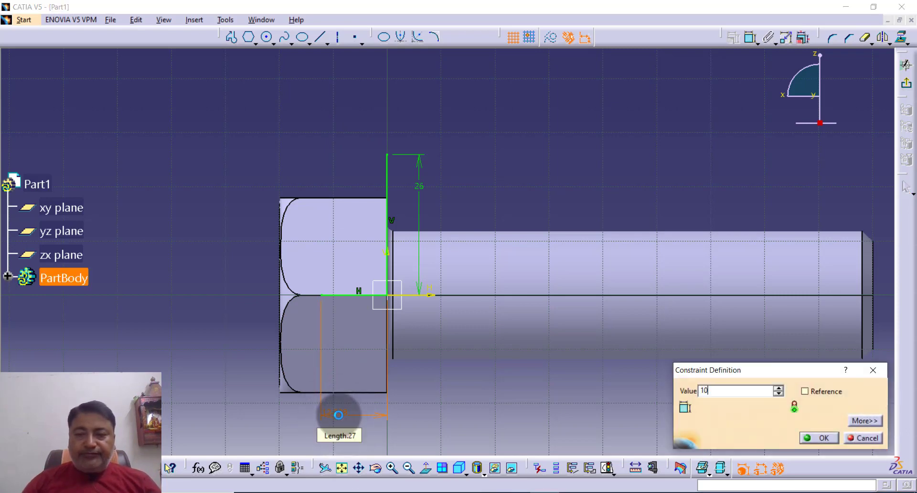
{"action": "key", "text": "Return"}
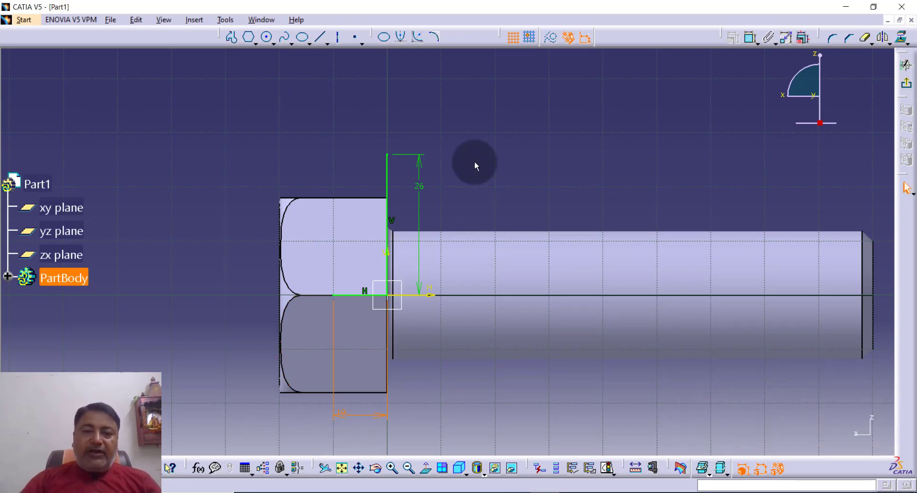
{"action": "left_click", "coordinate": [474, 162]}
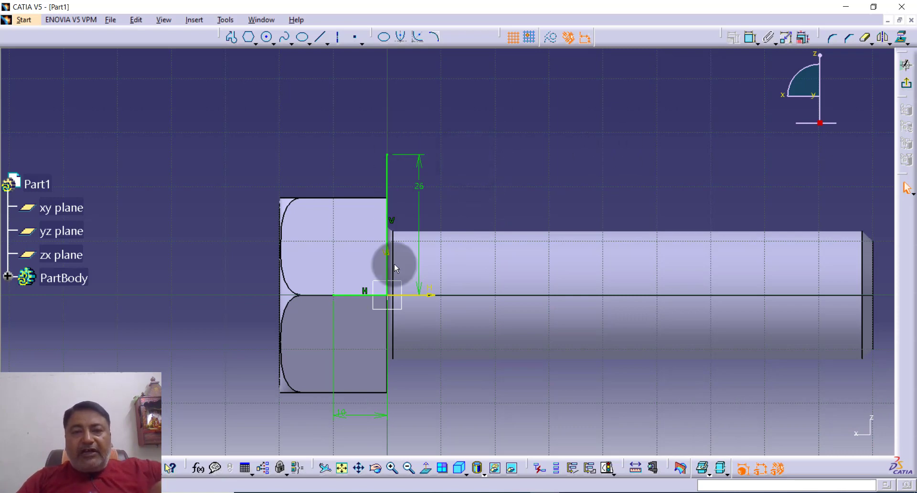
Draw a three-point arc of about 39 mm radius from the vertical line's upper end to the horizontal line's free end, bulging outward.
{"action": "left_click", "coordinate": [392, 469]}
{"action": "left_click", "coordinate": [392, 469]}
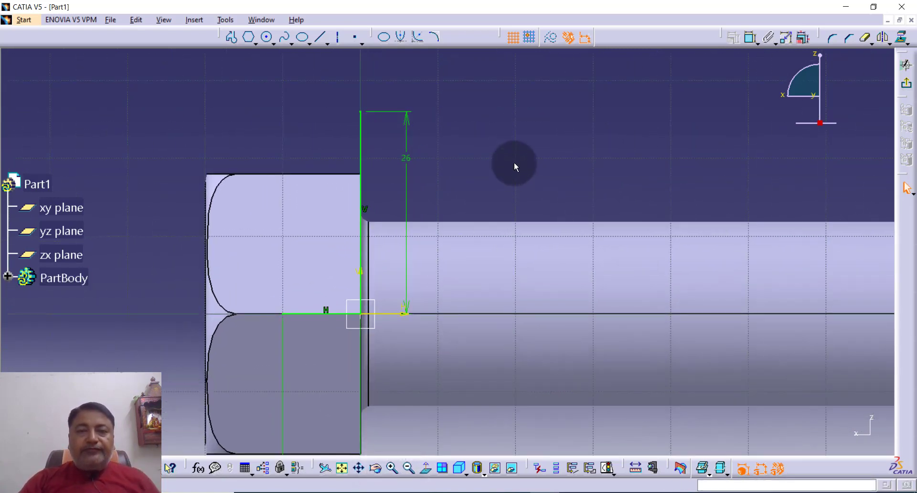
{"action": "middle_click_drag", "start_coordinate": [514, 166], "coordinate": [535, 192]}
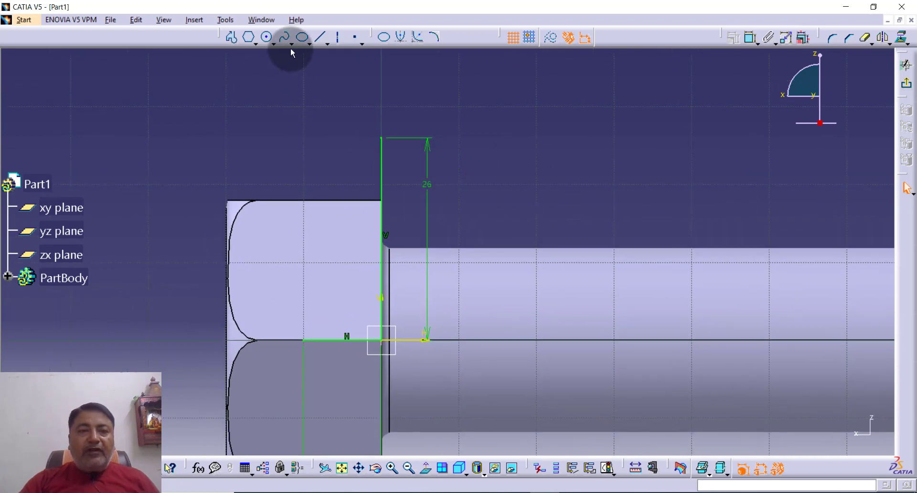
{"action": "left_click", "coordinate": [273, 44]}
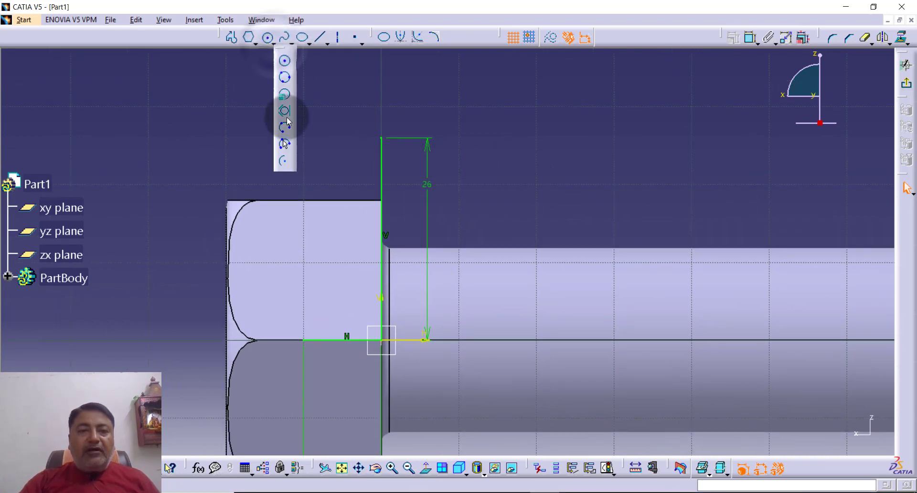
{"action": "left_click", "coordinate": [289, 145]}
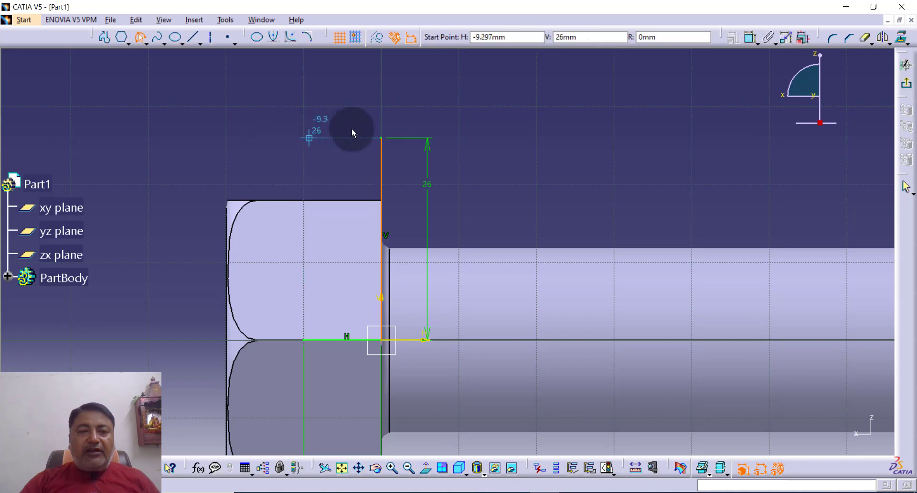
{"action": "left_click", "coordinate": [382, 138]}
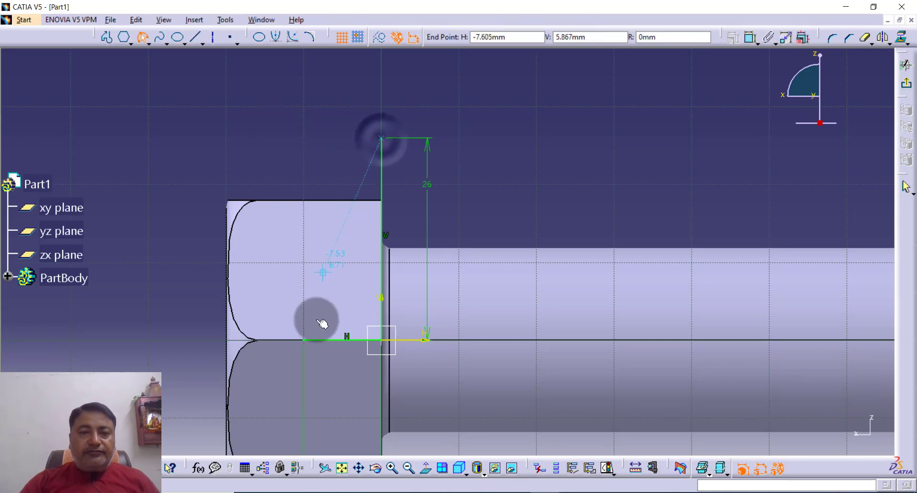
{"action": "left_click", "coordinate": [304, 340]}
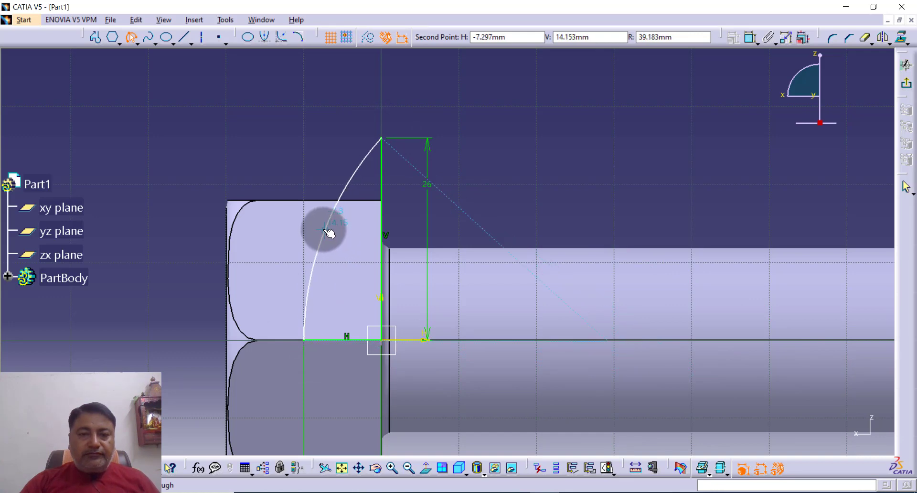
{"action": "left_click", "coordinate": [323, 230]}
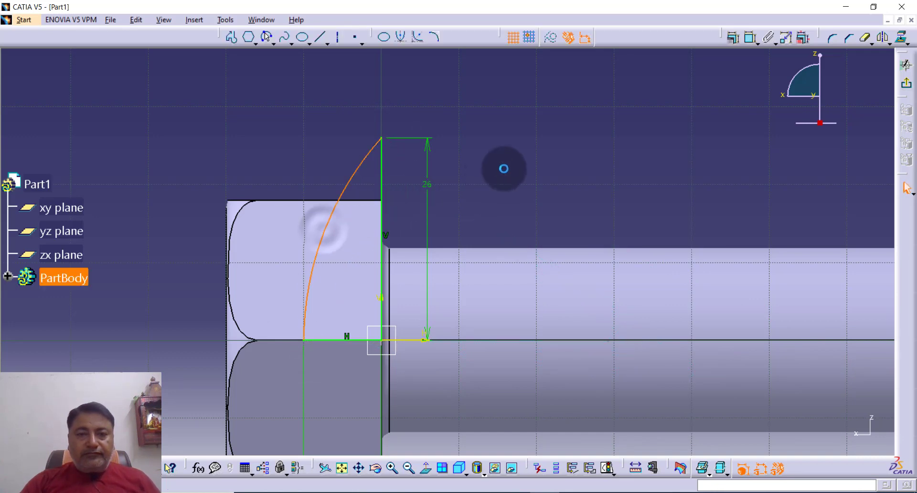
{"action": "left_click", "coordinate": [505, 168]}
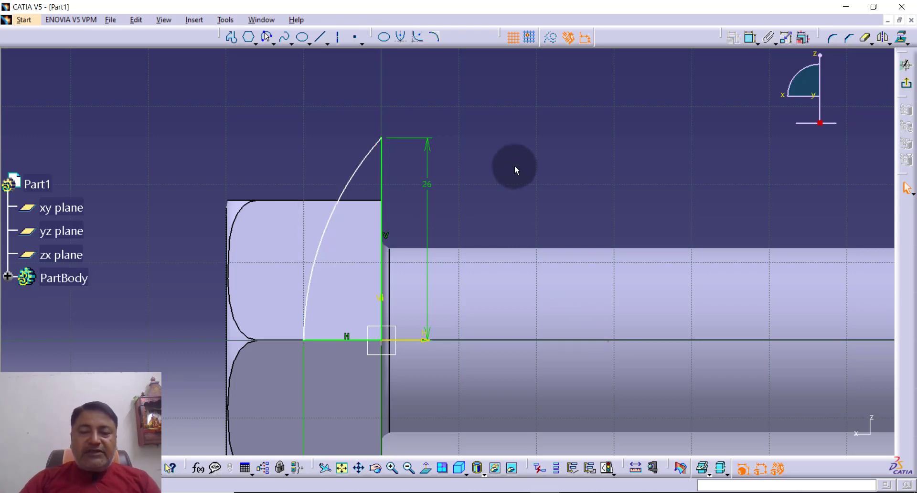
Exit the sketch and revolve the arc profile 360 degrees about the shank's axis with Shaft to form the flange.
{"action": "left_click", "coordinate": [908, 85]}
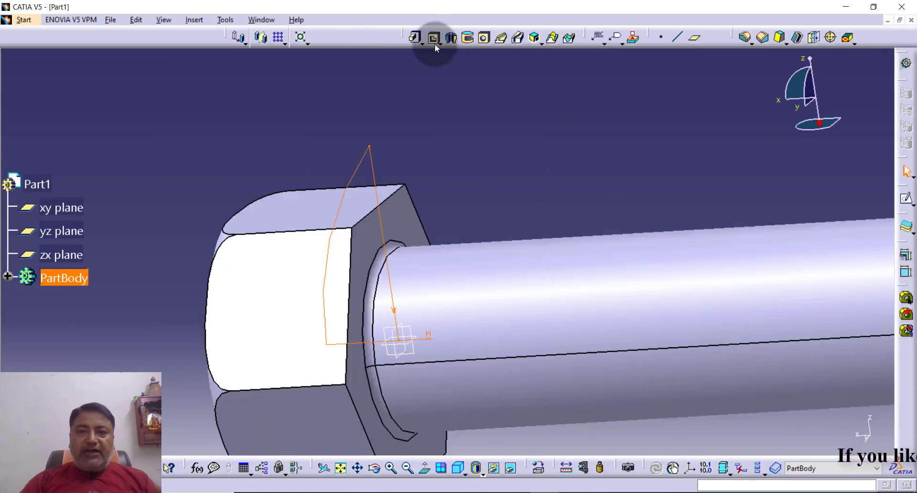
{"action": "left_click", "coordinate": [453, 40]}
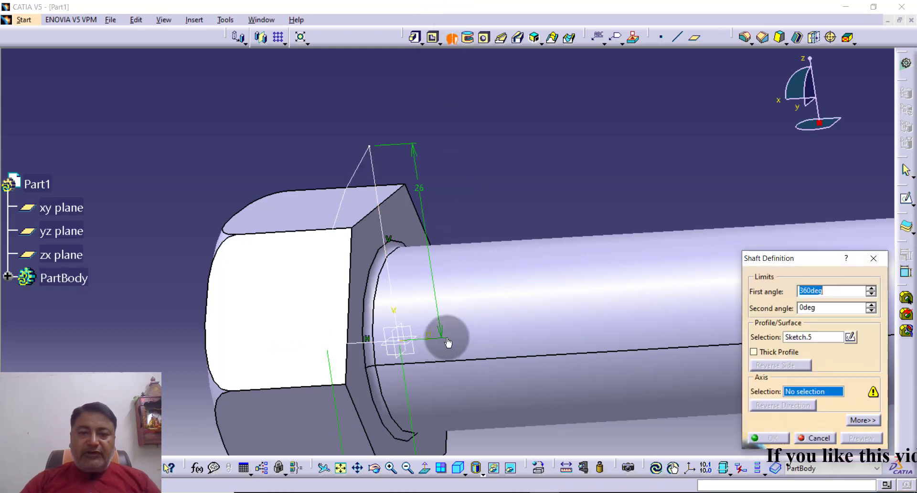
{"action": "left_click", "coordinate": [464, 341]}
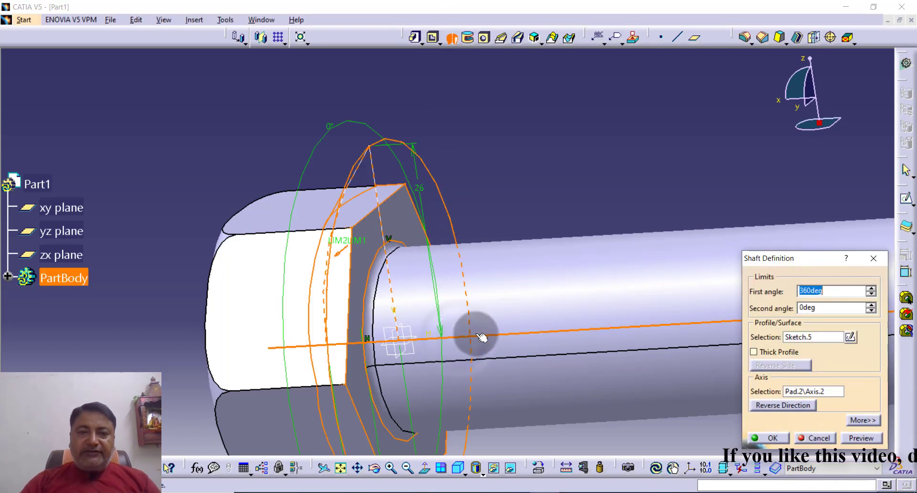
{"action": "left_click", "coordinate": [780, 440]}
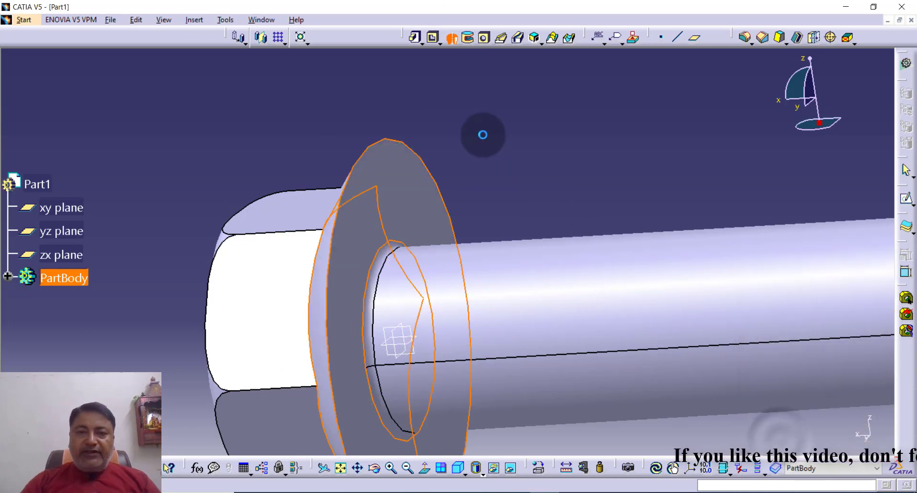
Fillet the flange's sharp outer rim edge with a 1 mm radius.
{"action": "middle_click_drag", "start_coordinate": [471, 143], "coordinate": [539, 188]}
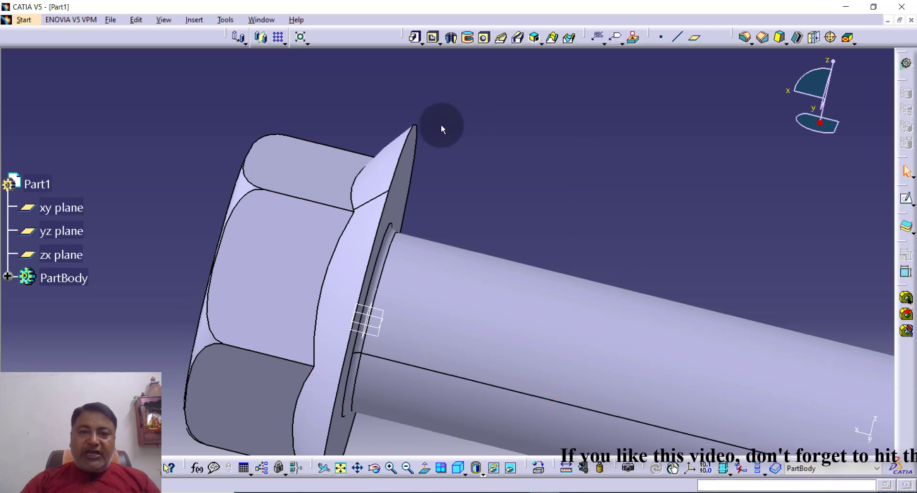
{"action": "left_click", "coordinate": [410, 130]}
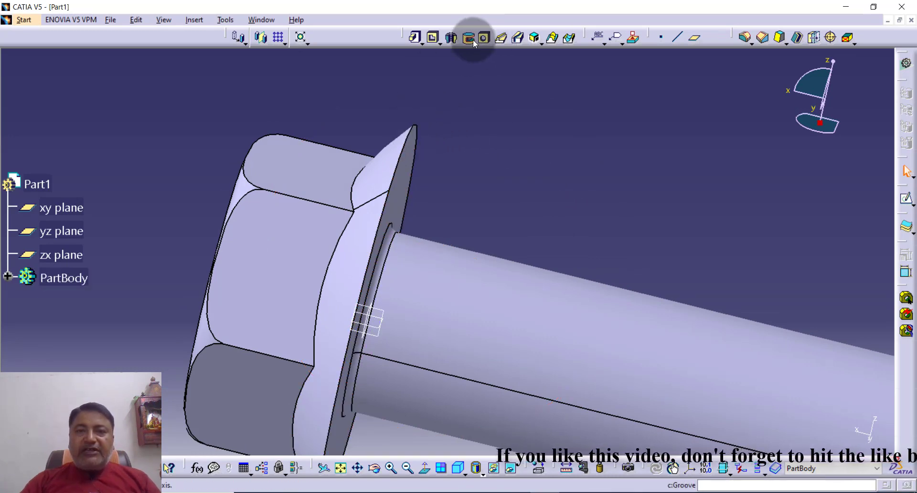
{"action": "left_click", "coordinate": [745, 37]}
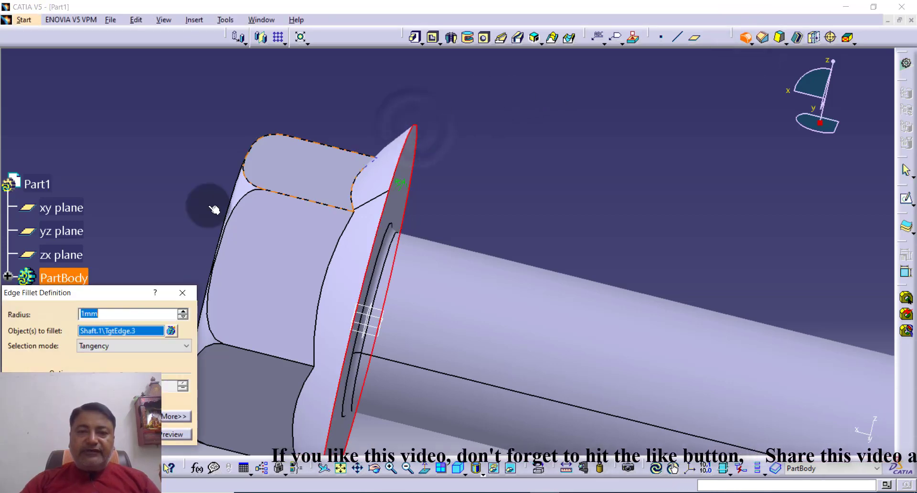
{"action": "left_click", "coordinate": [174, 434]}
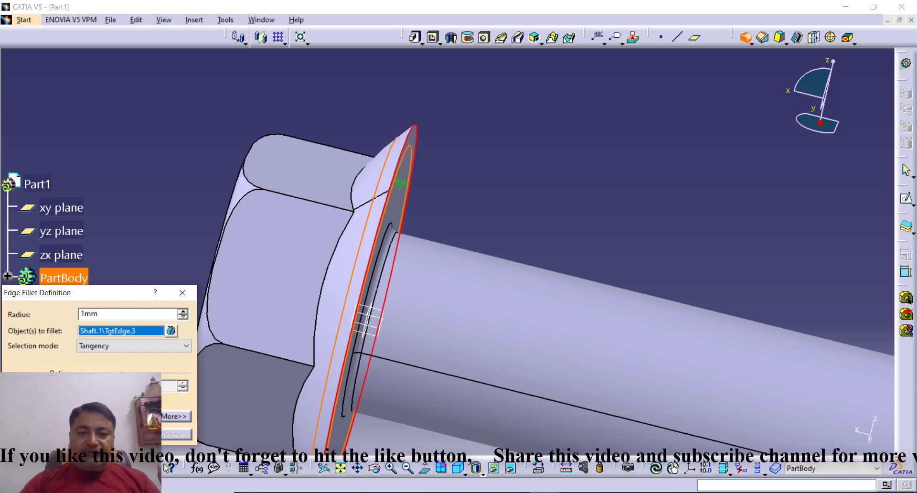
{"action": "left_click", "coordinate": [80, 435]}
{"action": "left_click", "coordinate": [522, 166]}
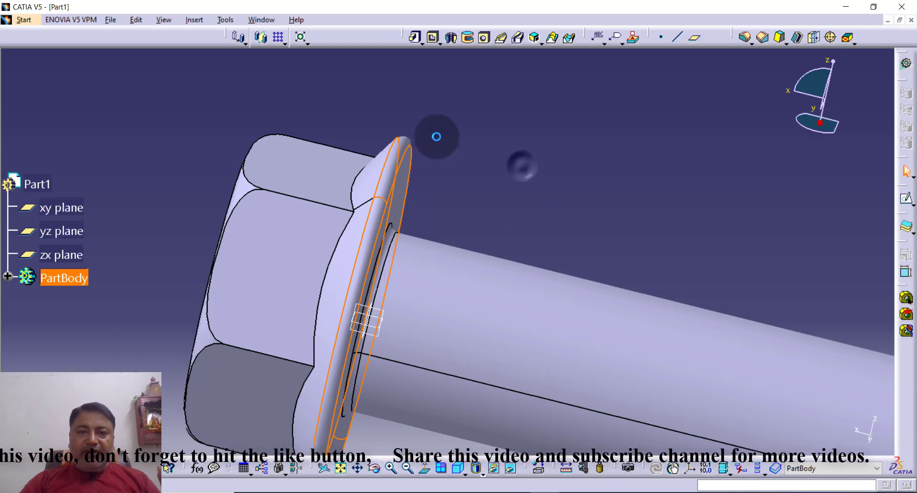
Reopen the flange rim fillet and set its radius to 0.5 mm.
{"action": "middle_click_drag", "start_coordinate": [441, 135], "coordinate": [545, 82]}
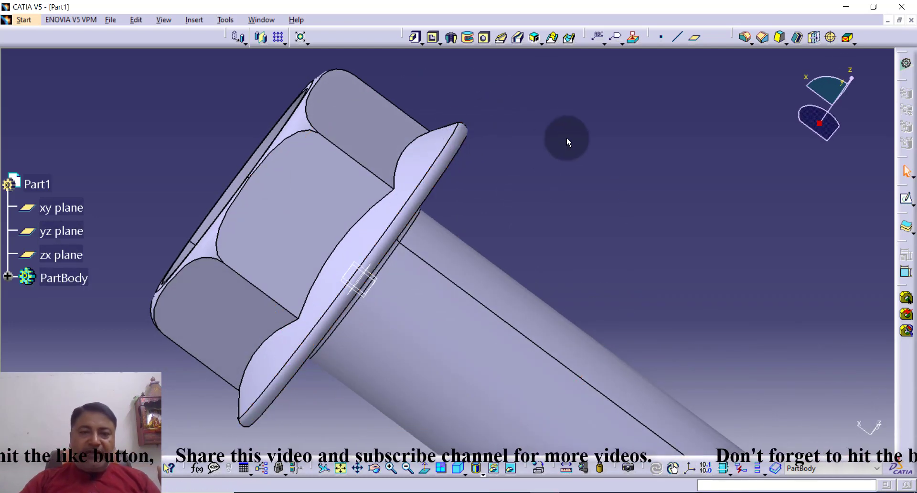
{"action": "left_click", "coordinate": [455, 145]}
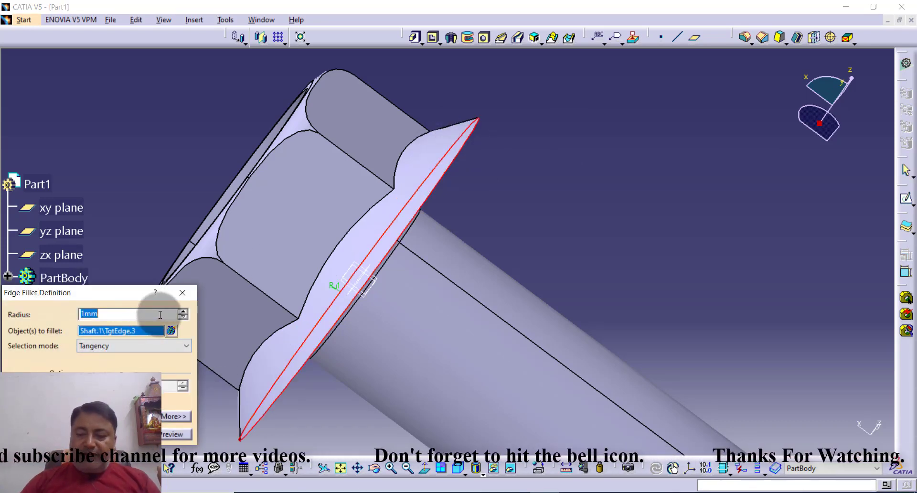
{"action": "type", "text": "."}
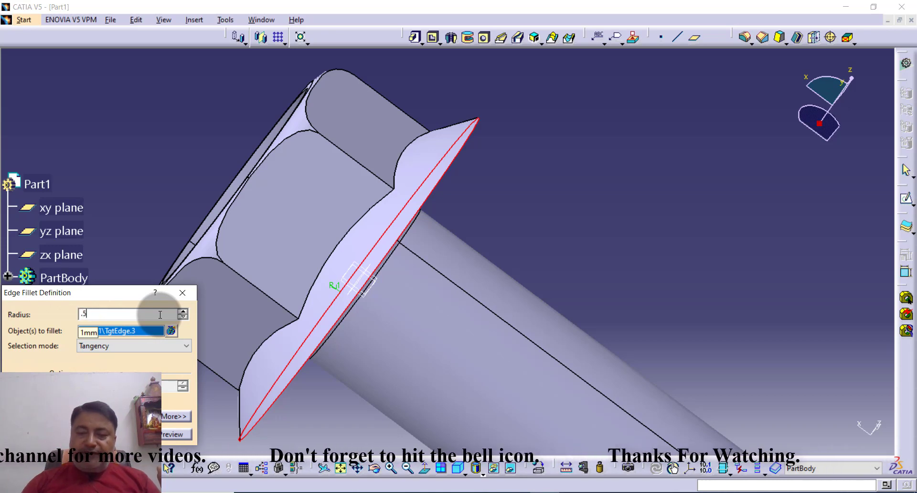
{"action": "type", "text": "5"}
{"action": "key", "text": "Return"}
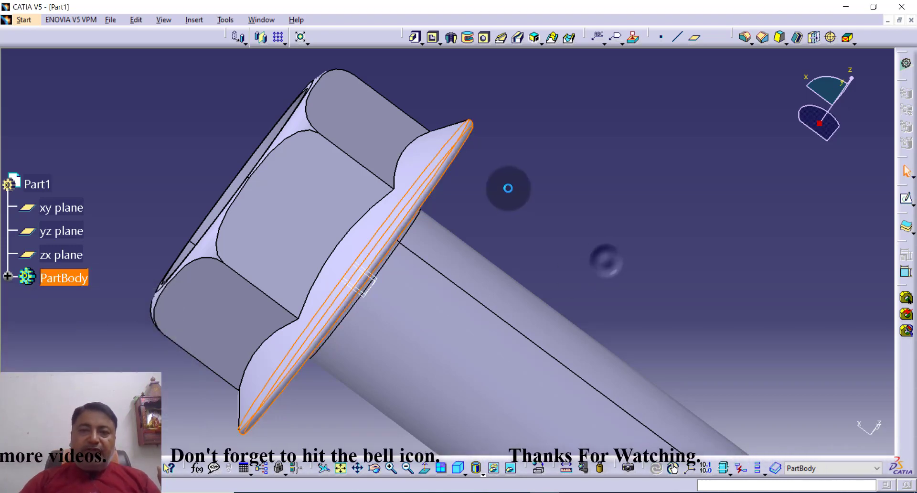
{"action": "left_click", "coordinate": [508, 188]}
Switch to the Wireframe and Surface Design workbench with the whole bolt in view.
{"action": "mouse_move", "coordinate": [509, 188]}
{"action": "middle_mouse_down"}
{"action": "mouse_move", "coordinate": [644, 177]}
{"action": "mouse_move", "coordinate": [625, 201]}
{"action": "mouse_move", "coordinate": [688, 182]}
{"action": "mouse_move", "coordinate": [529, 223]}
{"action": "mouse_move", "coordinate": [489, 159]}
{"action": "middle_mouse_up"}
{"action": "left_click", "coordinate": [478, 424]}
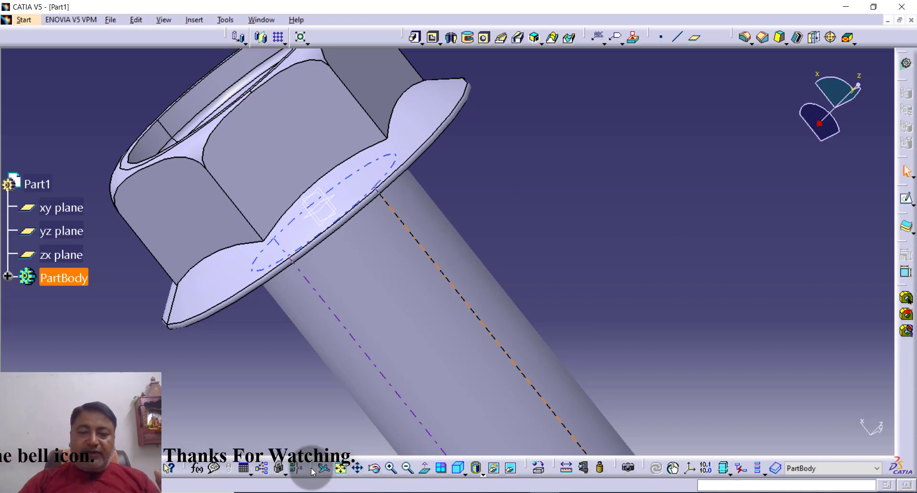
{"action": "left_click", "coordinate": [342, 470]}
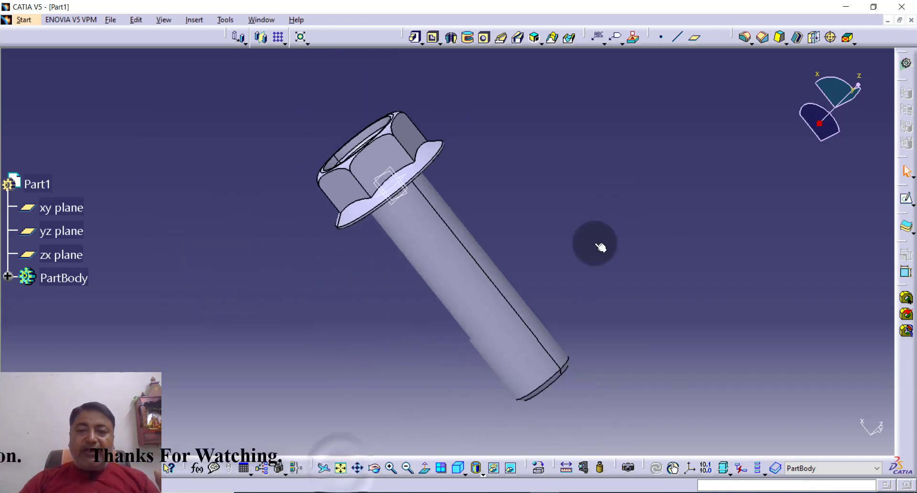
{"action": "middle_click_drag", "start_coordinate": [598, 246], "coordinate": [550, 189]}
{"action": "middle_click_drag", "start_coordinate": [553, 246], "coordinate": [537, 205]}
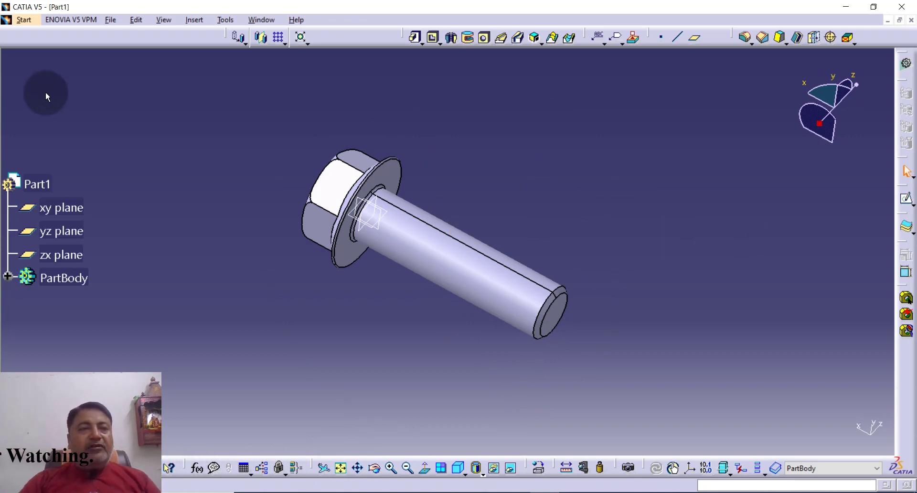
{"action": "left_click", "coordinate": [26, 22]}
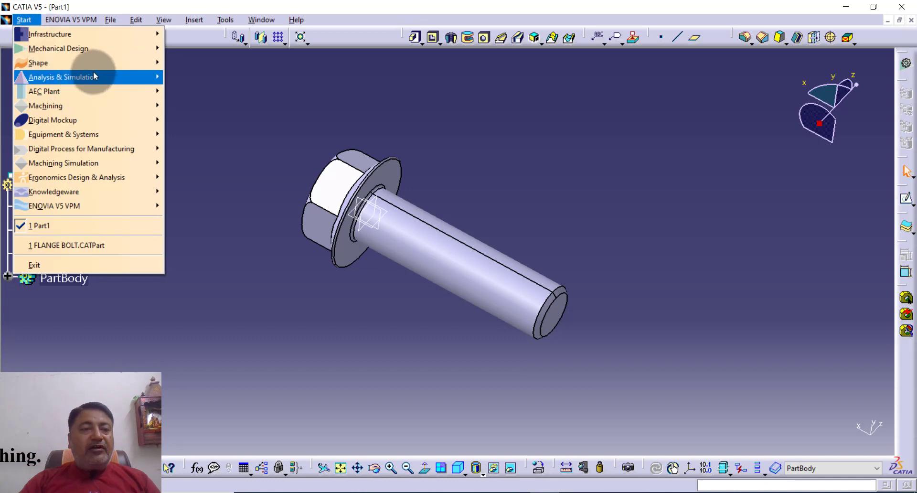
{"action": "mouse_move", "coordinate": [120, 48]}
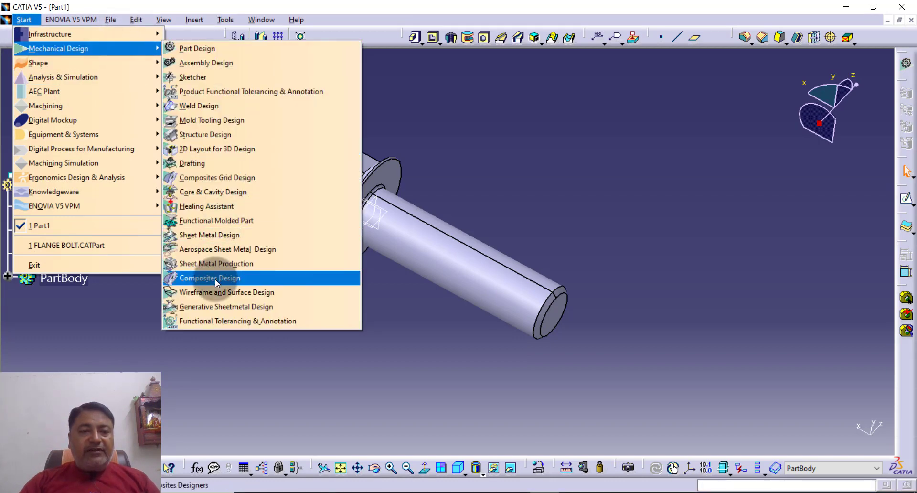
{"action": "left_click", "coordinate": [238, 291]}
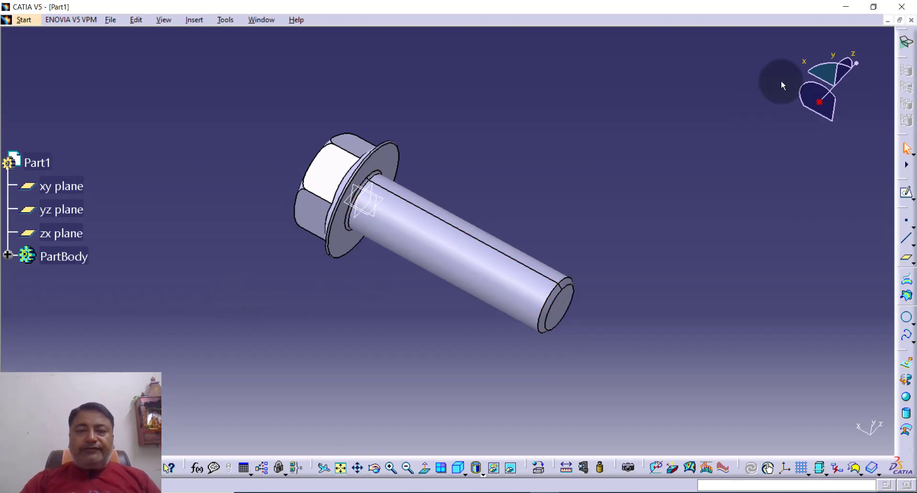
Create a plane offset -25 mm from the yz plane, along the shank.
{"action": "mouse_move", "coordinate": [650, 215]}
{"action": "middle_mouse_down"}
{"action": "mouse_move", "coordinate": [624, 194]}
{"action": "mouse_move", "coordinate": [643, 204]}
{"action": "middle_mouse_up"}
{"action": "left_click", "coordinate": [907, 258]}
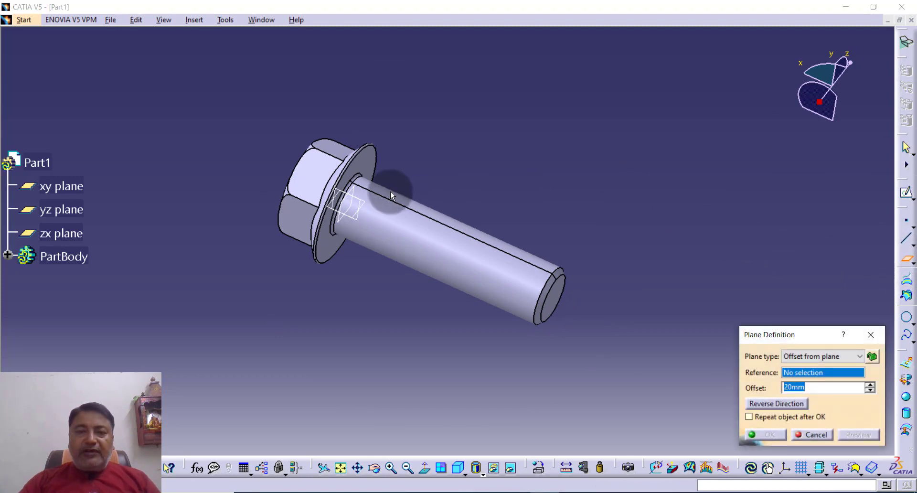
{"action": "left_click", "coordinate": [351, 193]}
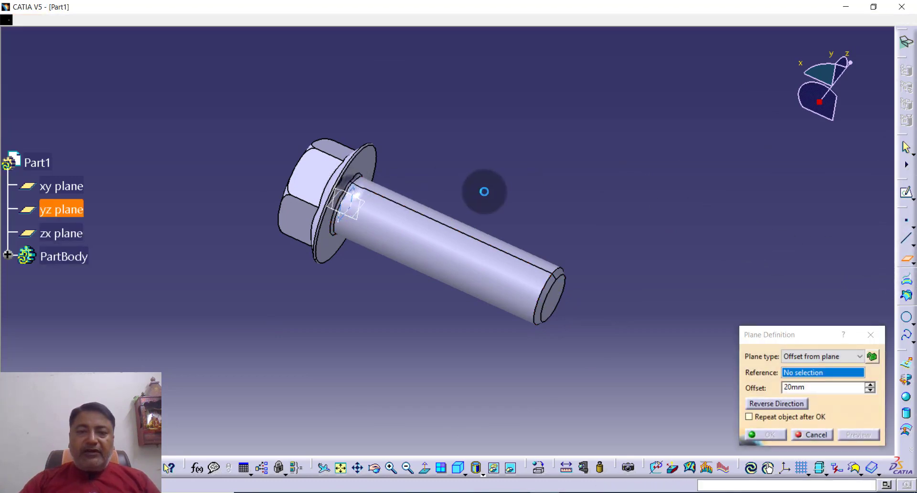
{"action": "left_click_drag", "start_coordinate": [319, 192], "coordinate": [409, 235]}
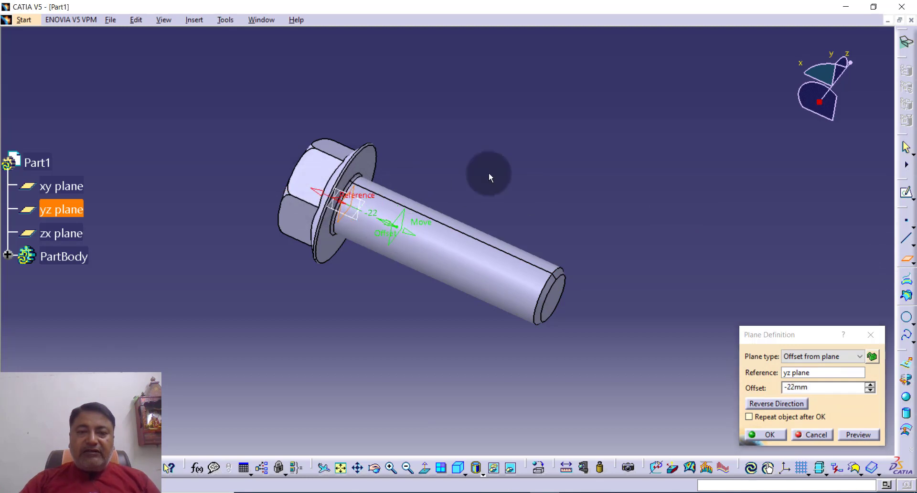
{"action": "key", "text": "Return"}
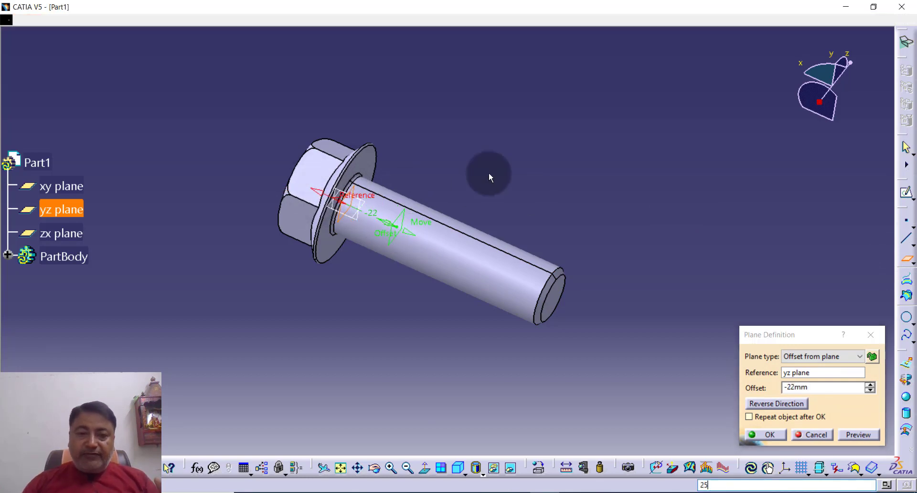
{"action": "left_click", "coordinate": [475, 277]}
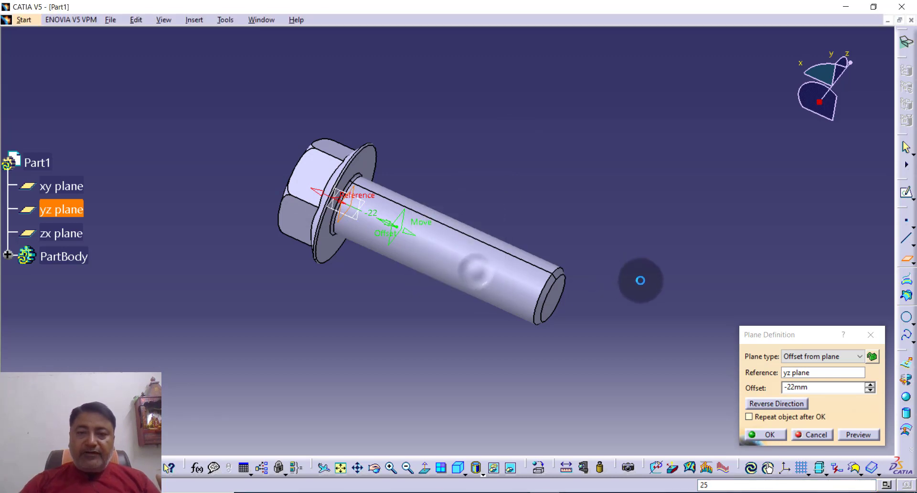
{"action": "double_click", "coordinate": [813, 387]}
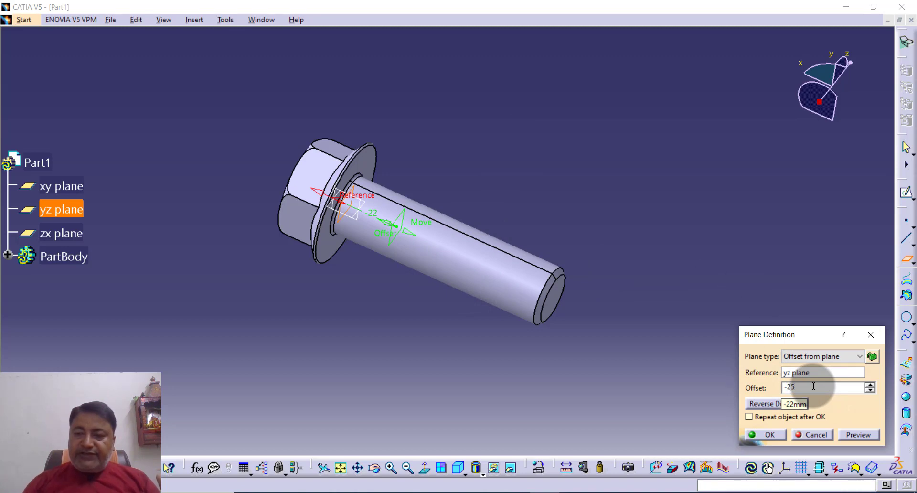
{"action": "key", "text": "Return"}
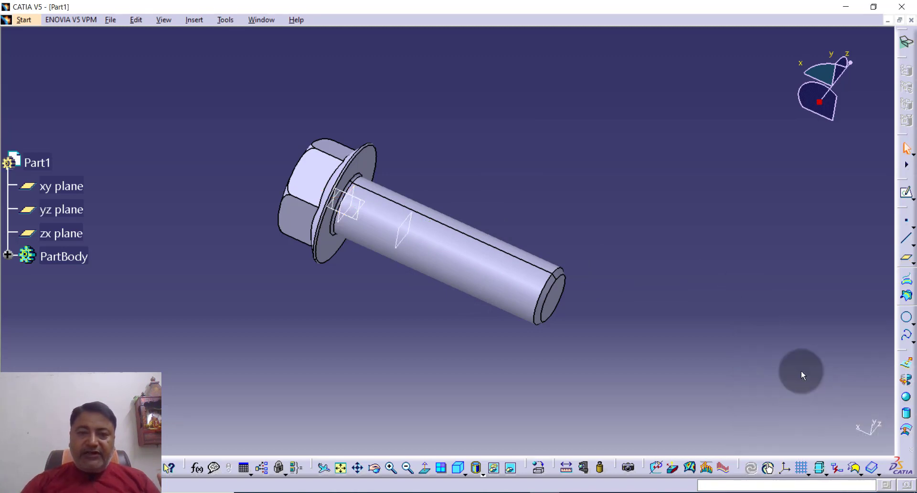
Try placing a reference point freehand on the offset plane along the shank, at about H -3.1 mm and V -6.1 mm.
{"action": "left_click", "coordinate": [409, 236]}
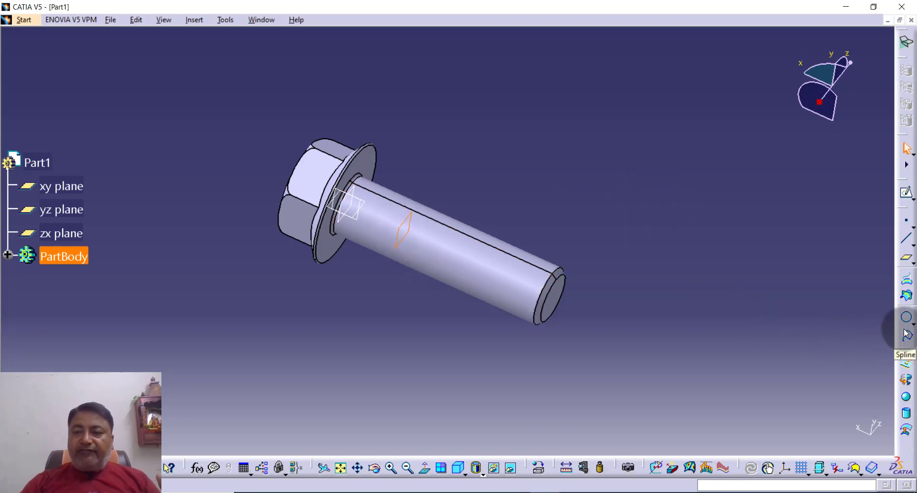
{"action": "left_click", "coordinate": [701, 290]}
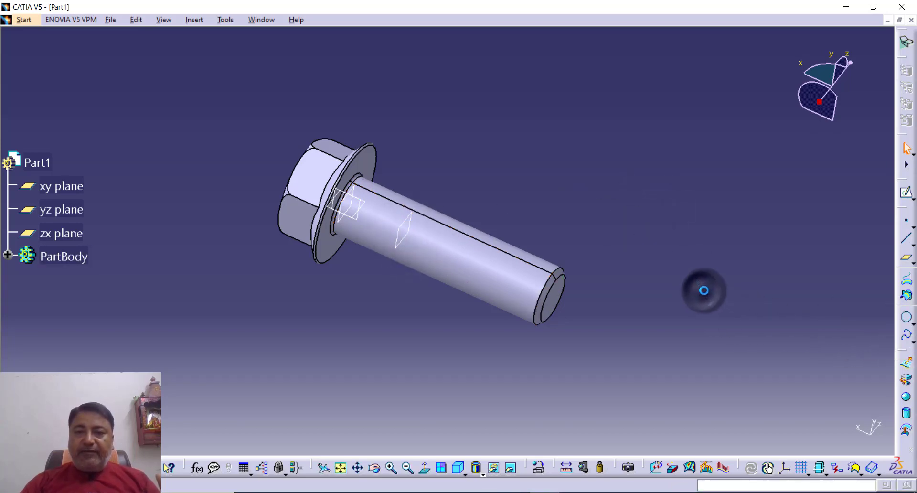
{"action": "left_click", "coordinate": [906, 225]}
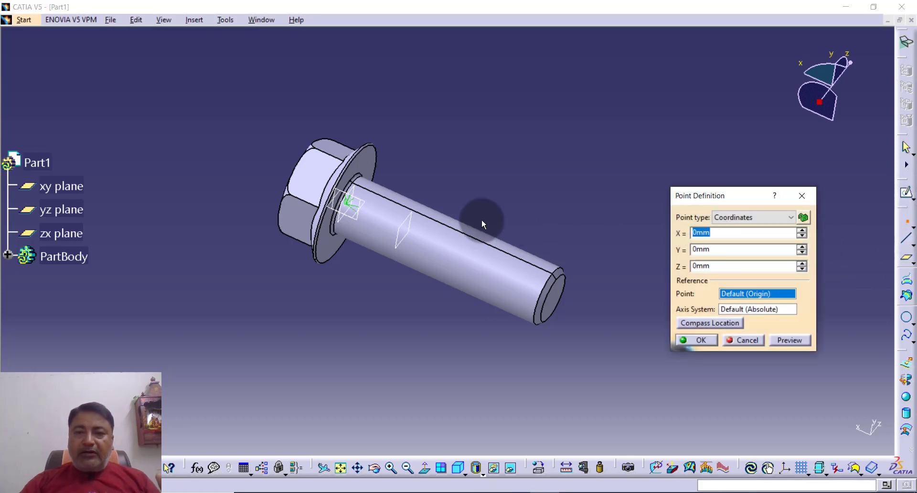
{"action": "left_click", "coordinate": [406, 227]}
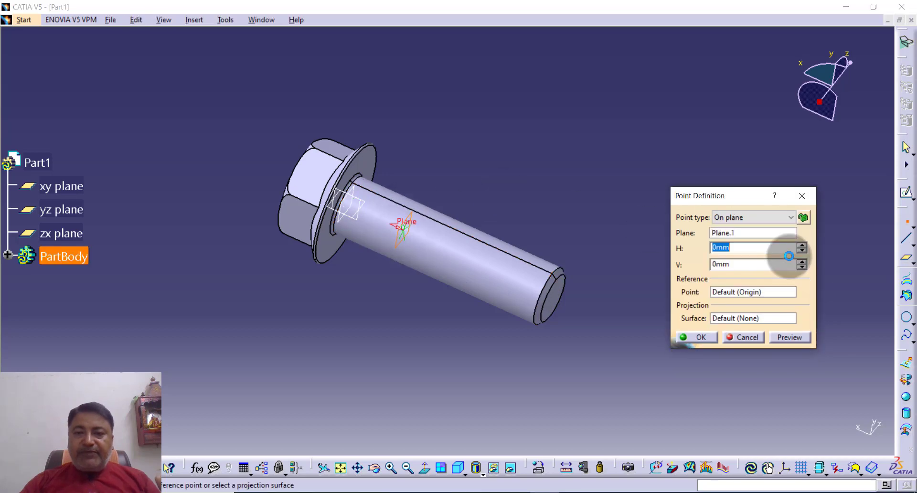
{"action": "left_click", "coordinate": [440, 230]}
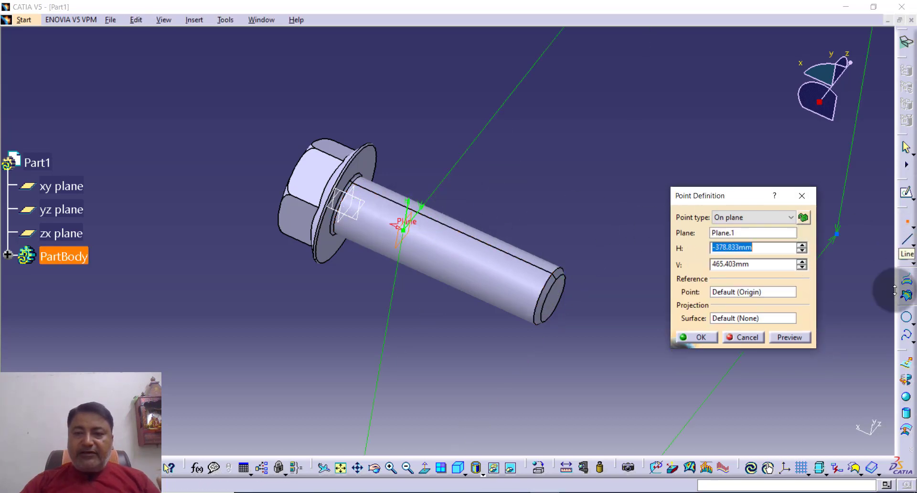
{"action": "left_click", "coordinate": [691, 388]}
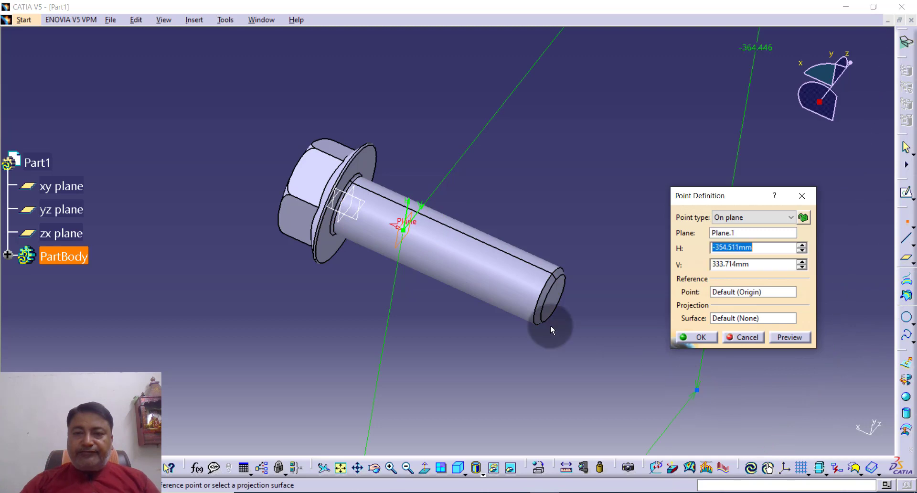
{"action": "left_click", "coordinate": [401, 229]}
{"action": "left_click", "coordinate": [409, 233]}
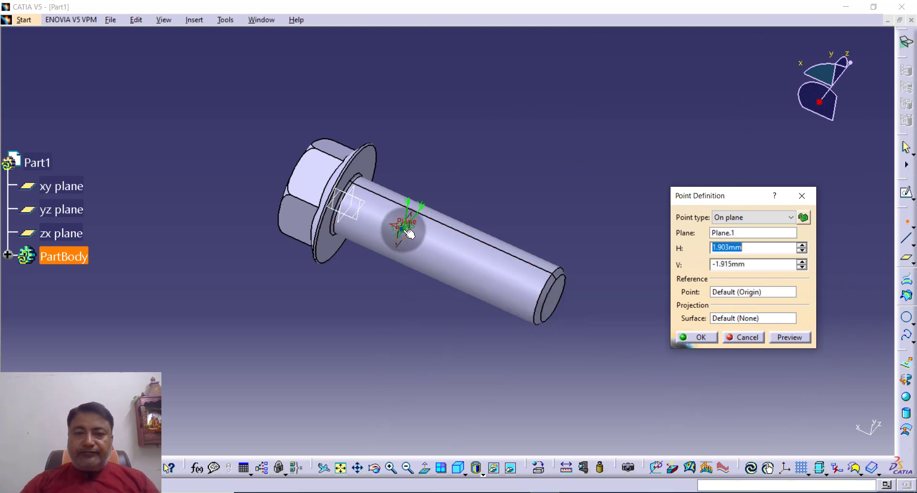
{"action": "left_click", "coordinate": [406, 311]}
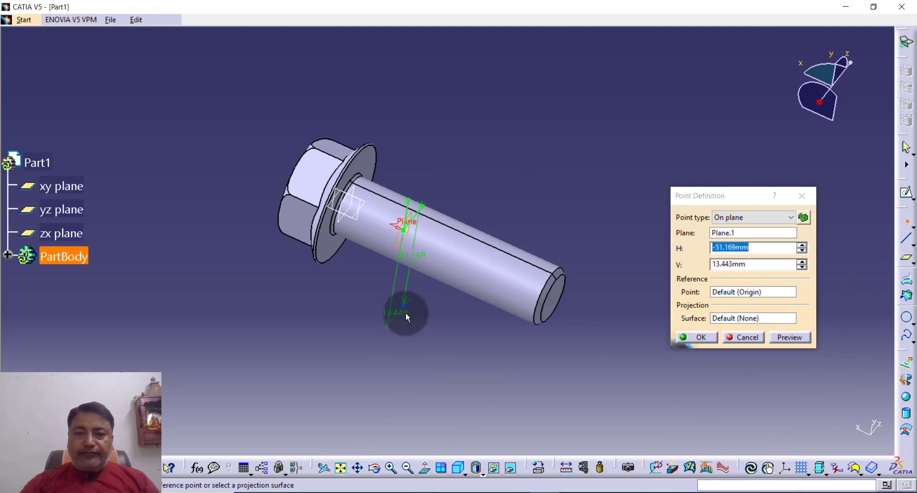
{"action": "middle_click_drag", "start_coordinate": [405, 311], "coordinate": [334, 242]}
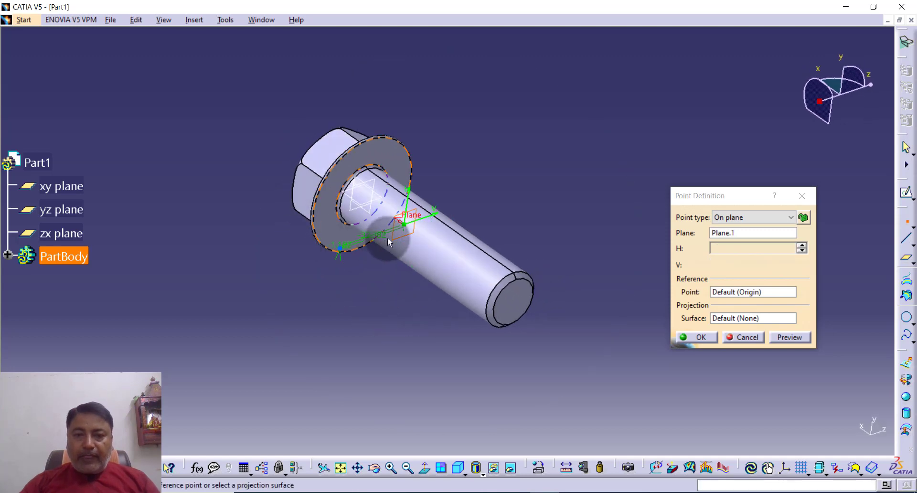
{"action": "left_click", "coordinate": [407, 228]}
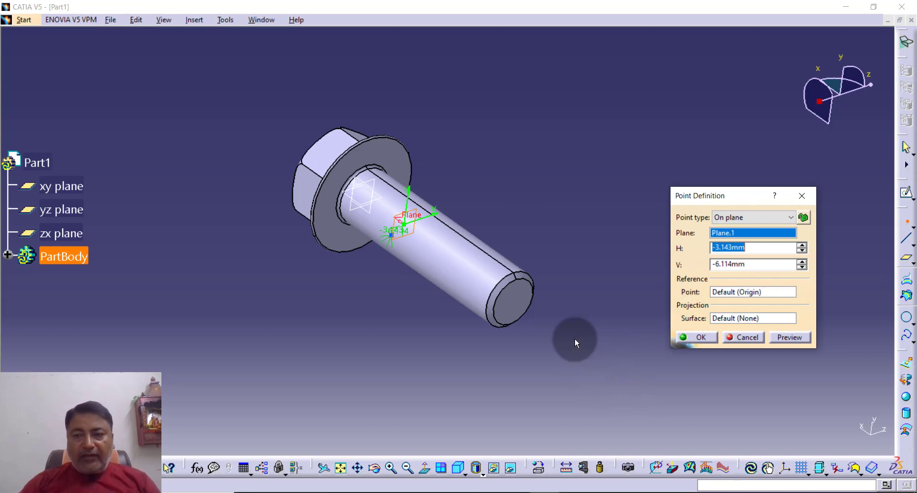
{"action": "middle_click_drag", "start_coordinate": [557, 255], "coordinate": [497, 239]}
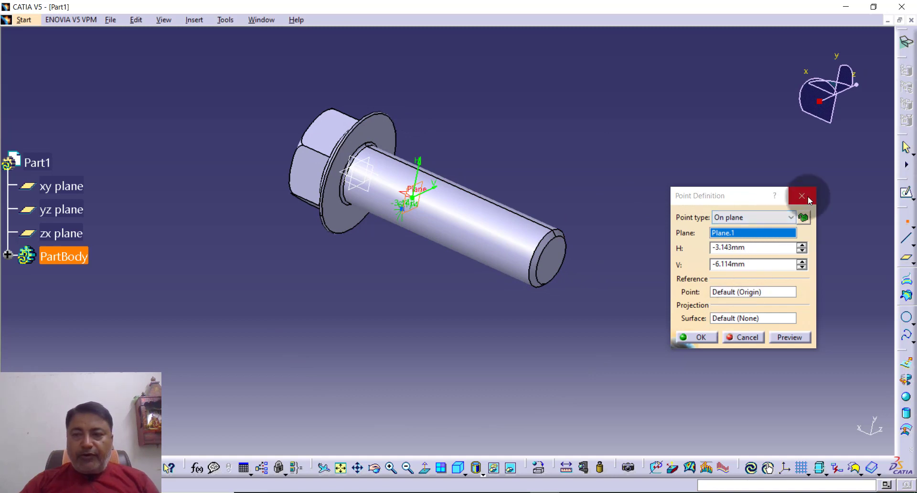
Create a point on the offset plane at about H -5.4 mm and V 1.5 mm, defining it with the Coordinates type.
{"action": "left_click", "coordinate": [788, 217]}
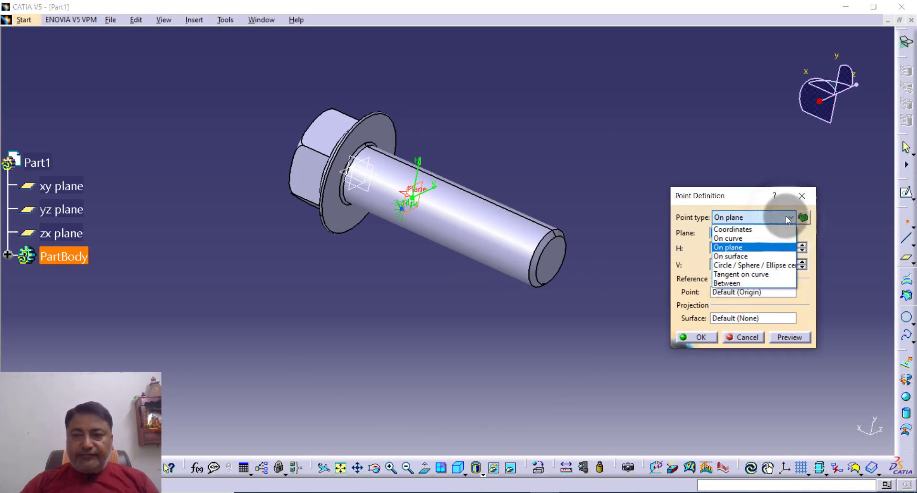
{"action": "left_click", "coordinate": [767, 230]}
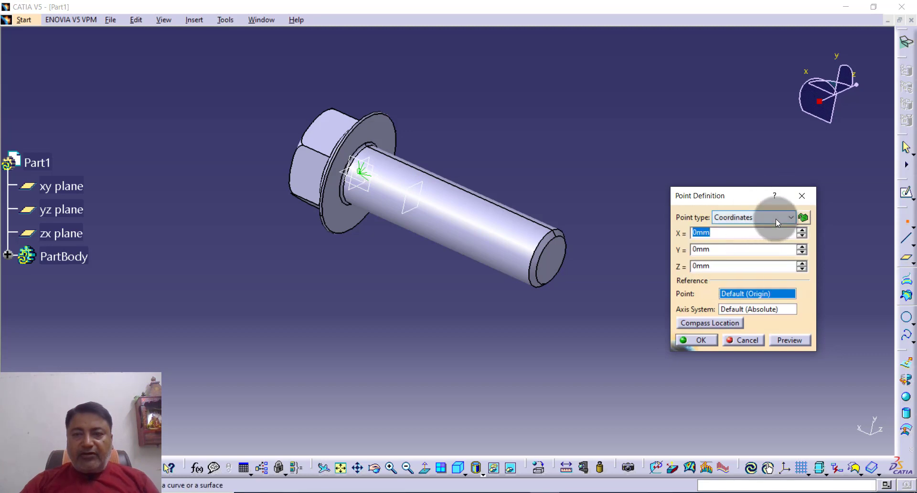
{"action": "left_click", "coordinate": [410, 214]}
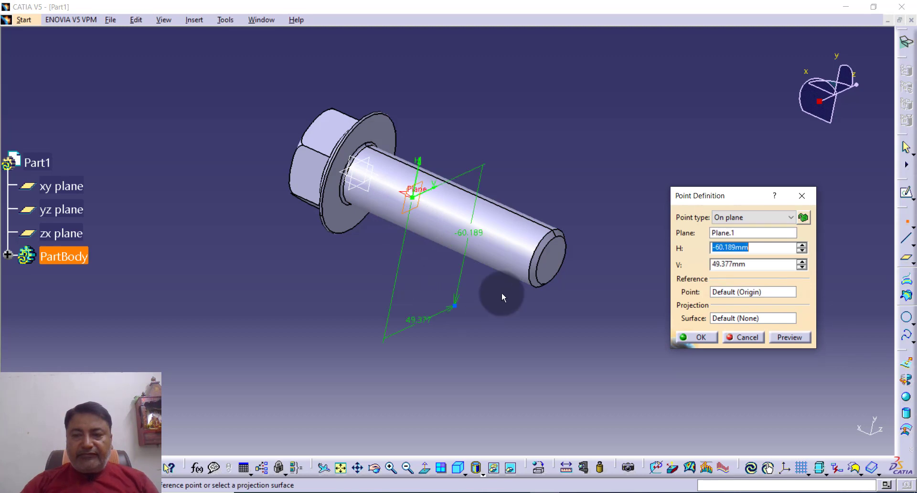
{"action": "left_click", "coordinate": [412, 202]}
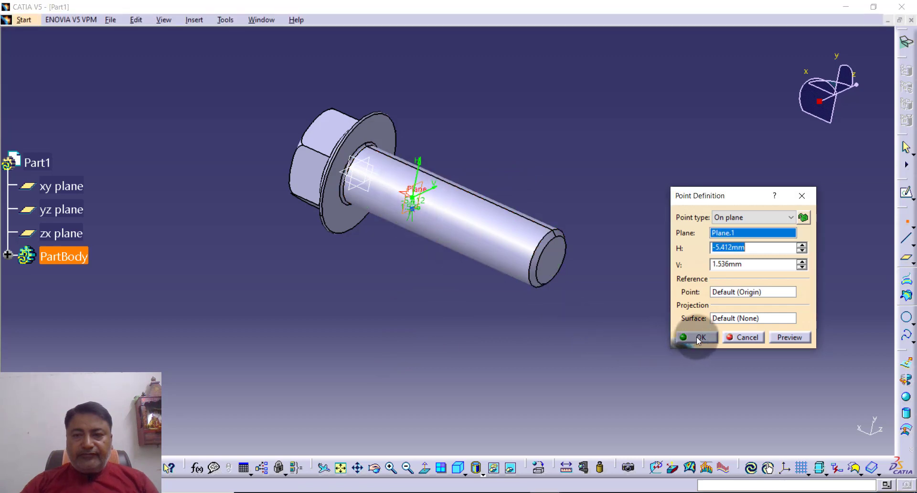
{"action": "left_click", "coordinate": [807, 337]}
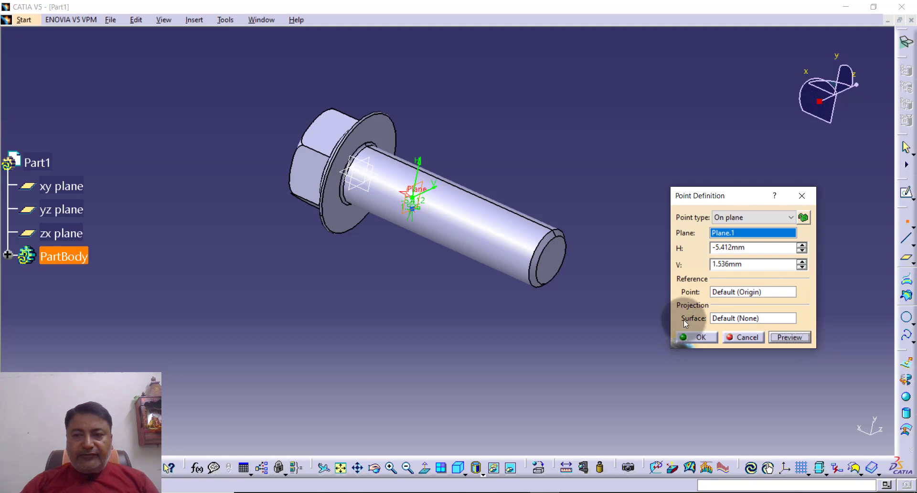
{"action": "left_click", "coordinate": [763, 222]}
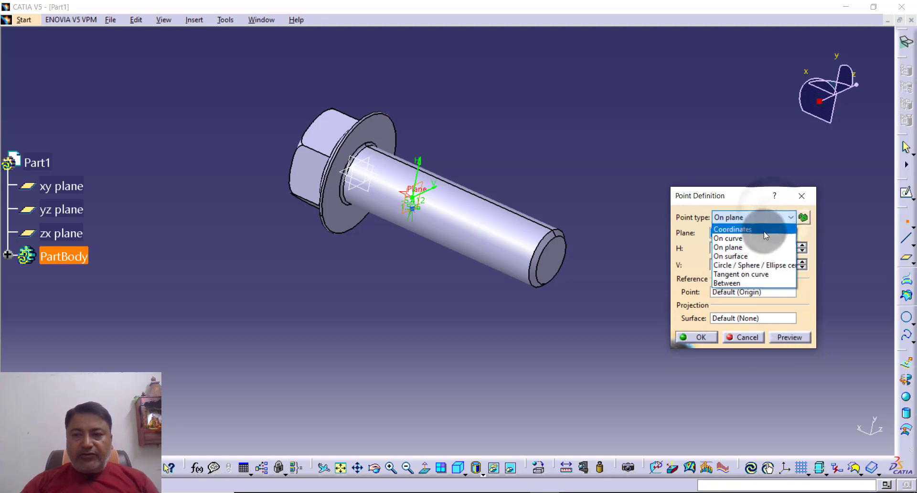
{"action": "left_click", "coordinate": [764, 230]}
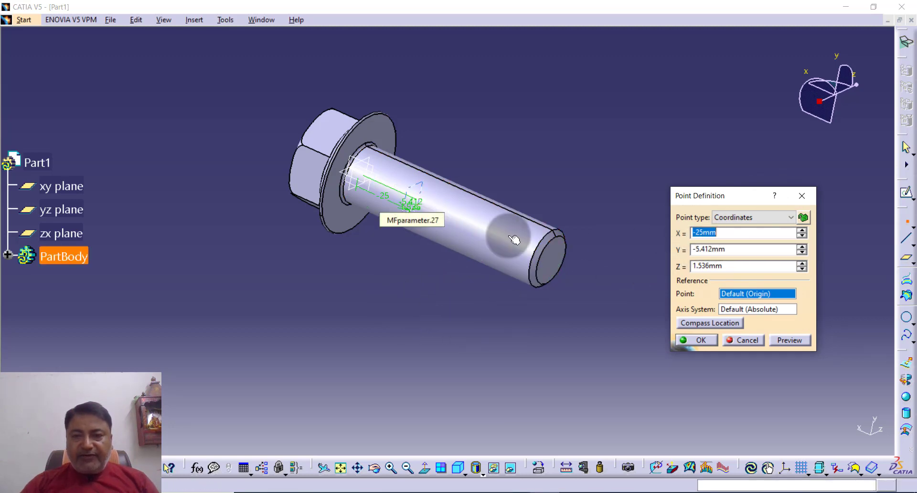
{"action": "left_click", "coordinate": [787, 341]}
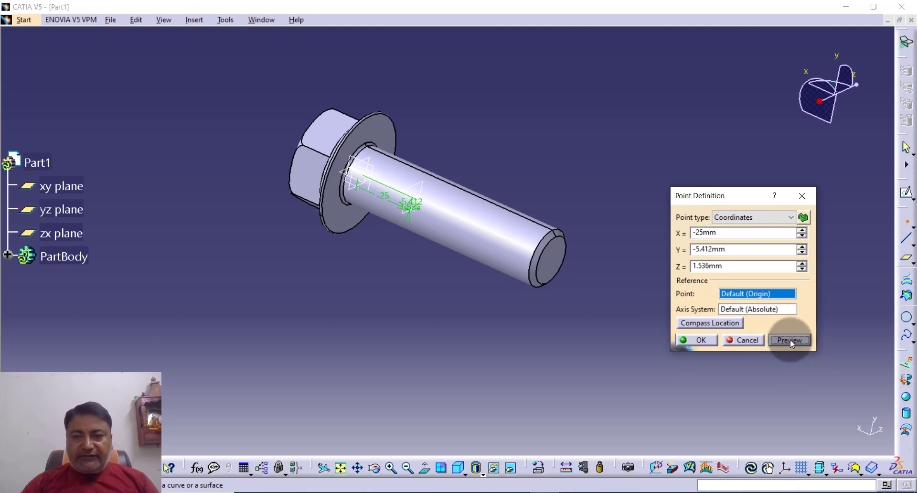
{"action": "left_click", "coordinate": [694, 340]}
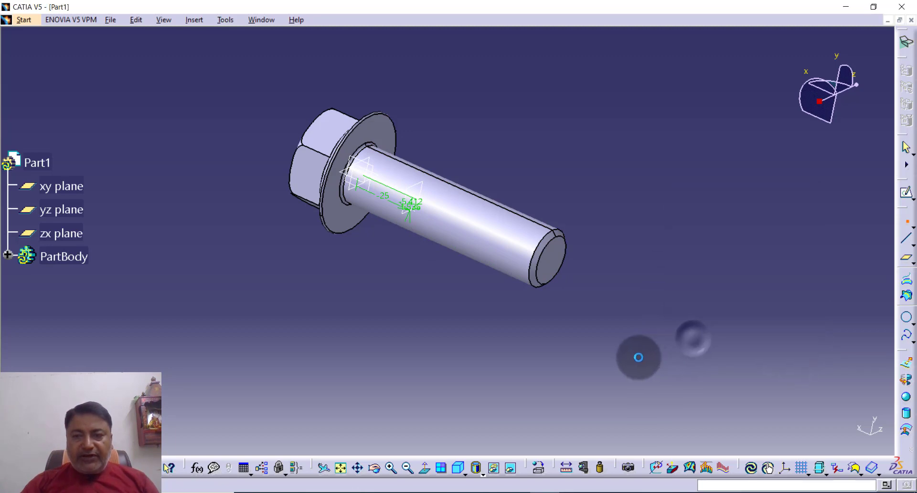
Reopen the point's definition to check its coordinates, and delete the point from the part.
{"action": "middle_click_drag", "start_coordinate": [629, 327], "coordinate": [597, 314]}
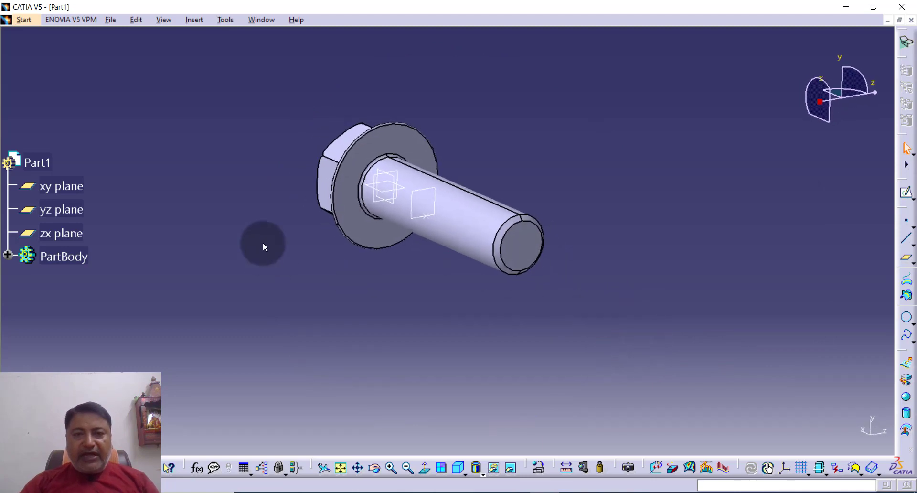
{"action": "left_click", "coordinate": [426, 216]}
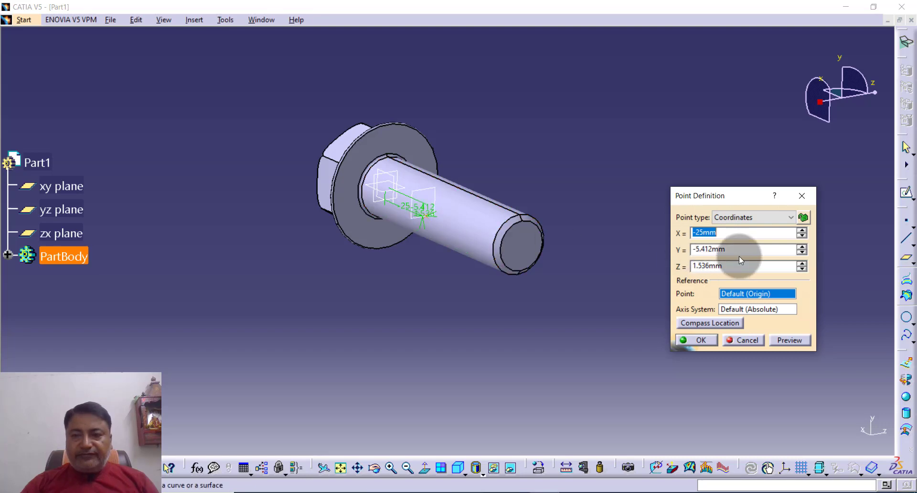
{"action": "double_click", "coordinate": [741, 249]}
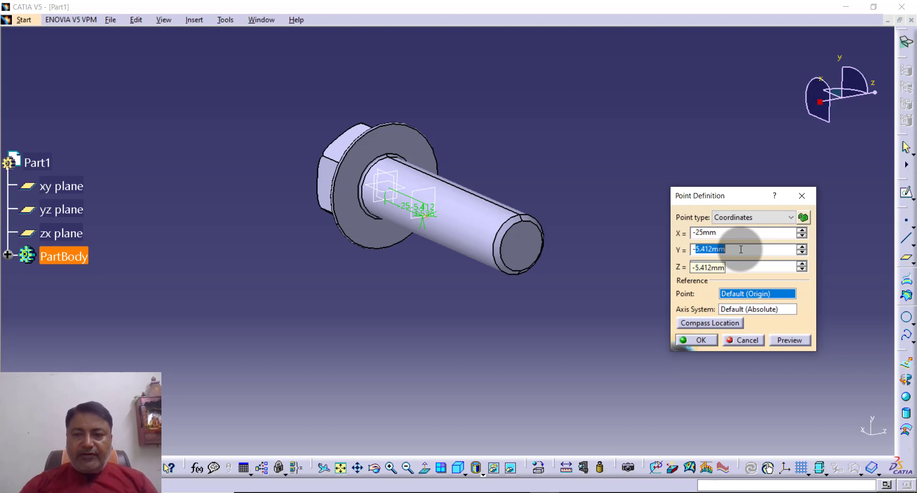
{"action": "left_click", "coordinate": [802, 195]}
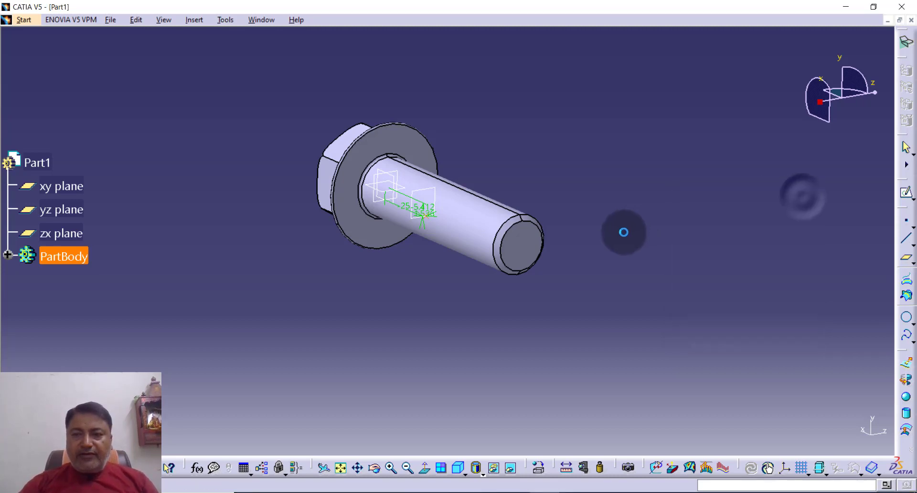
{"action": "right_click", "coordinate": [428, 218]}
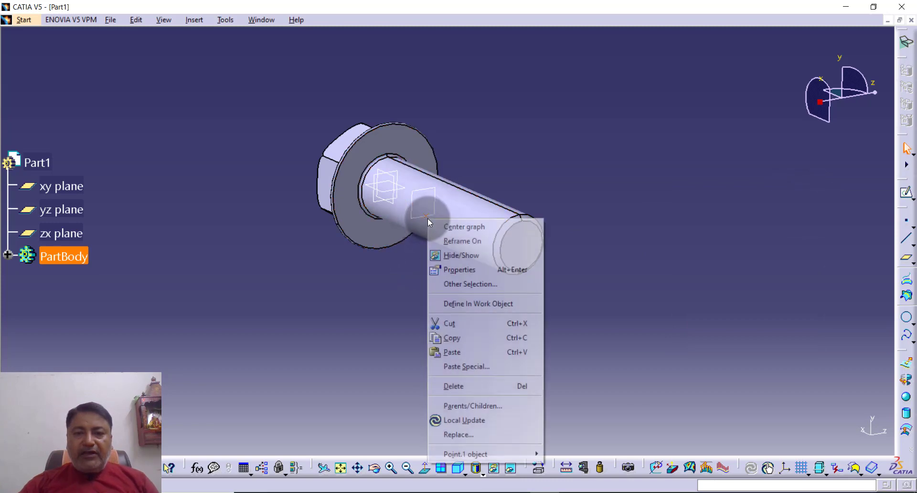
{"action": "left_click", "coordinate": [464, 386]}
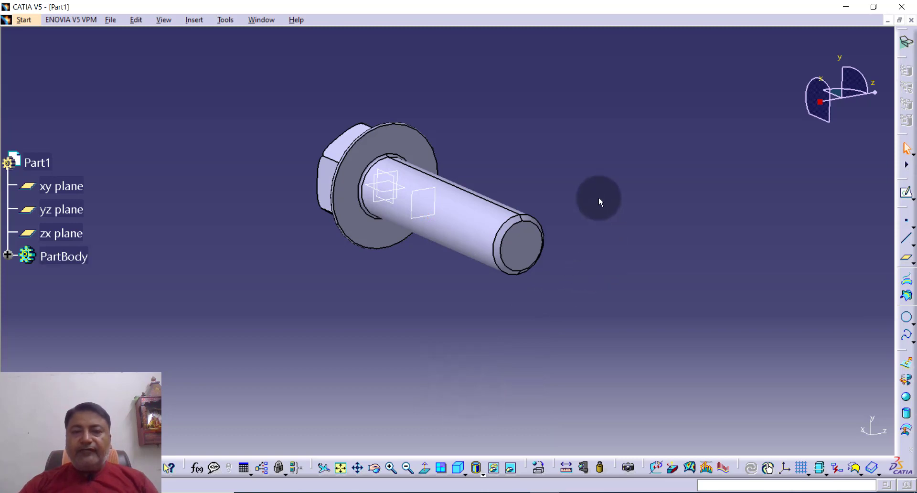
{"action": "middle_click_drag", "start_coordinate": [598, 196], "coordinate": [618, 200]}
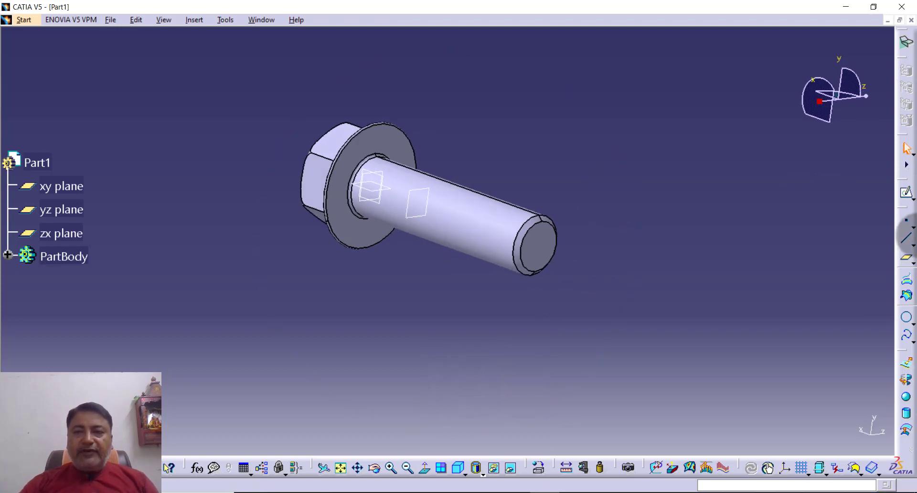
{"action": "left_click", "coordinate": [910, 226]}
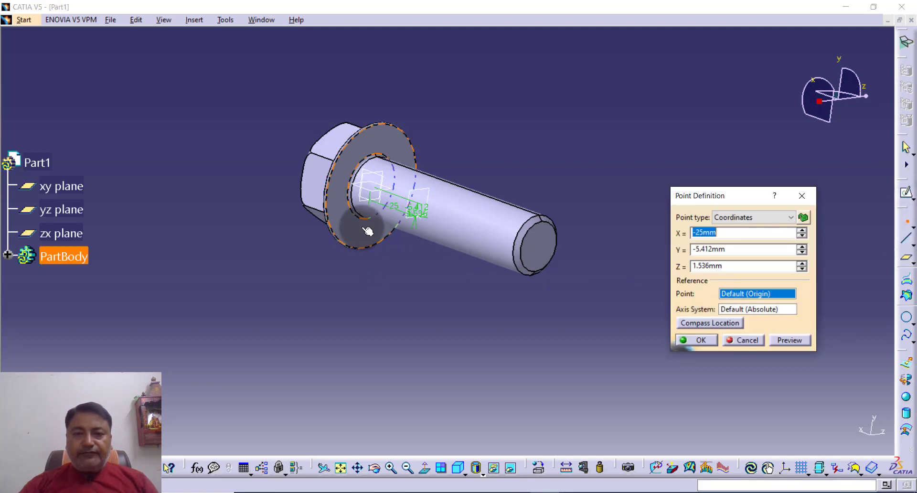
{"action": "left_click", "coordinate": [722, 217]}
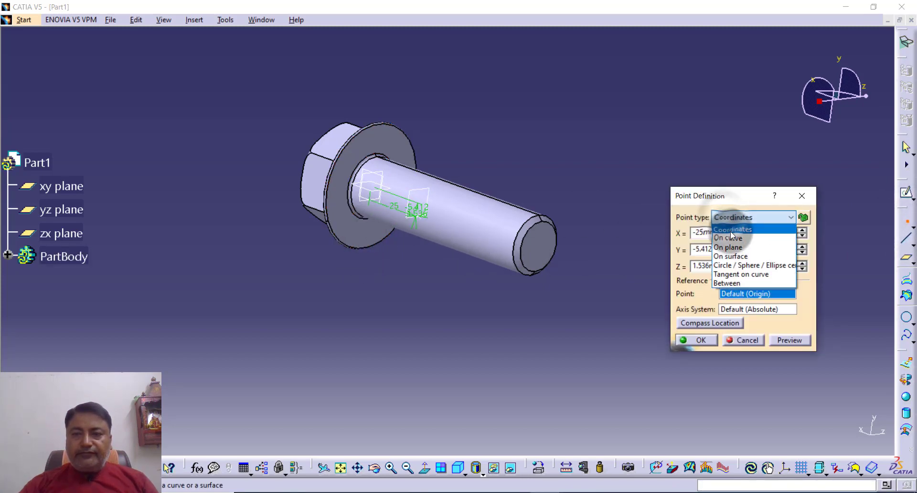
{"action": "left_click", "coordinate": [738, 247]}
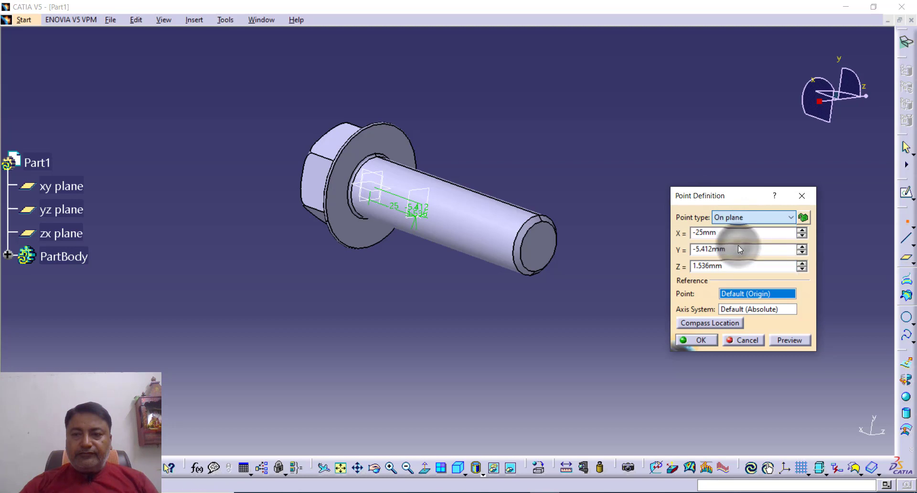
{"action": "left_click", "coordinate": [425, 208]}
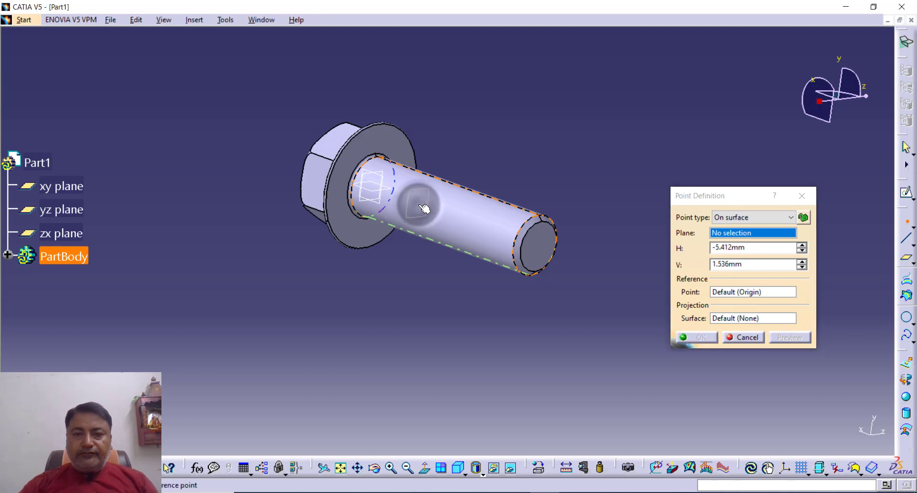
{"action": "left_click", "coordinate": [420, 205]}
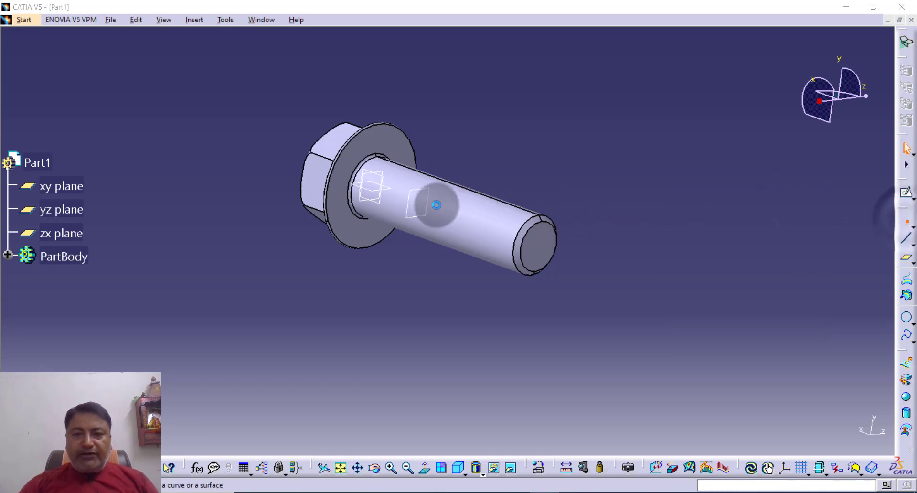
Try placing a reference point freehand on the offset plane at about H 8 mm and V 29.3 mm.
{"action": "left_click", "coordinate": [420, 214]}
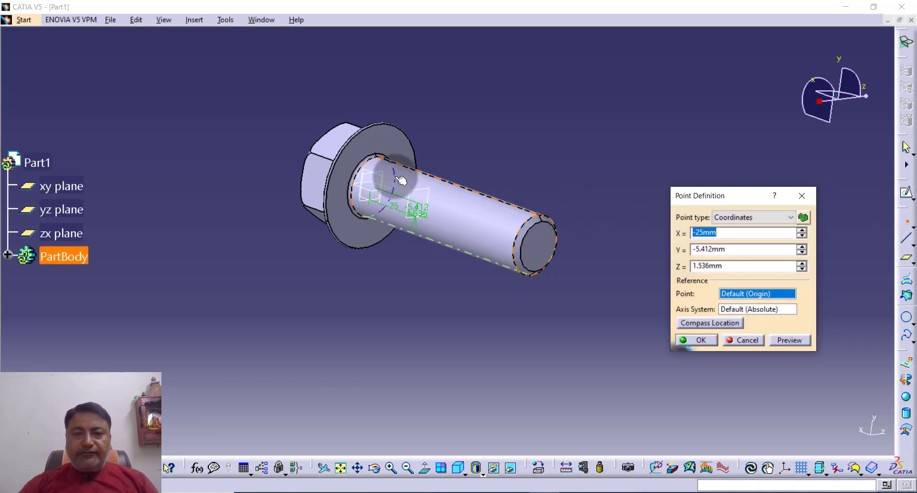
{"action": "left_click", "coordinate": [424, 193]}
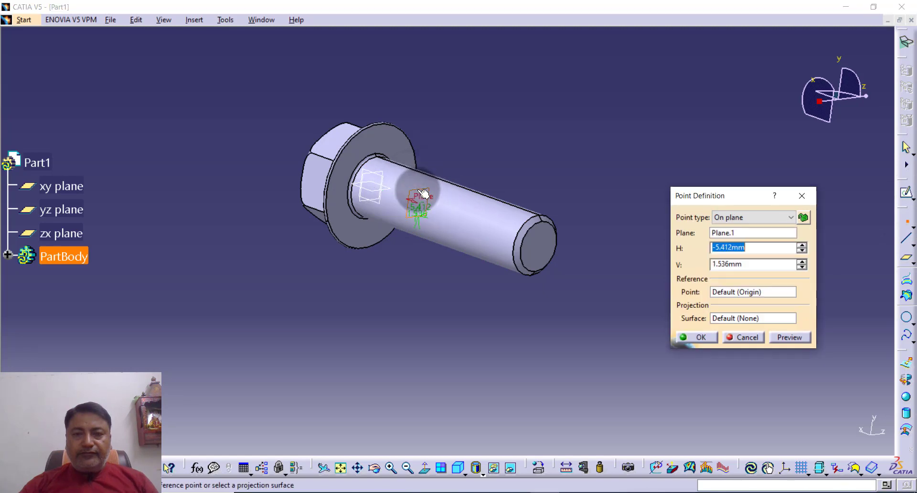
{"action": "left_click", "coordinate": [463, 180]}
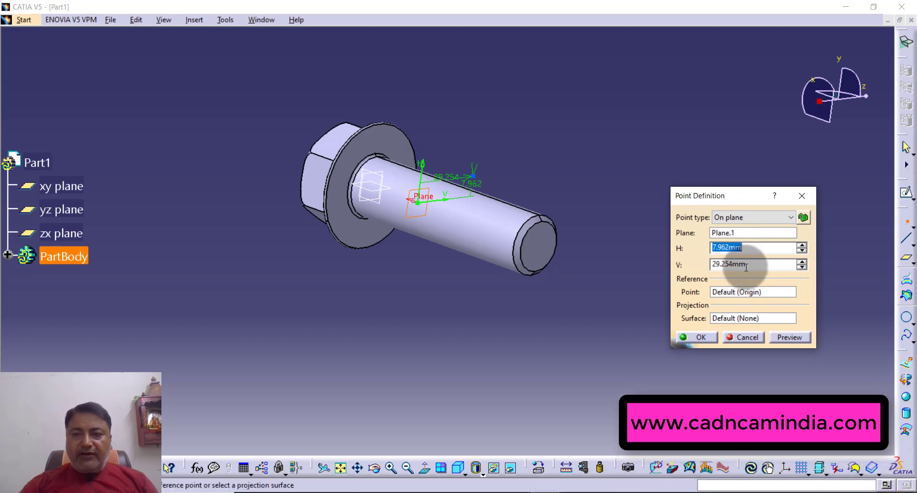
{"action": "left_click", "coordinate": [753, 221]}
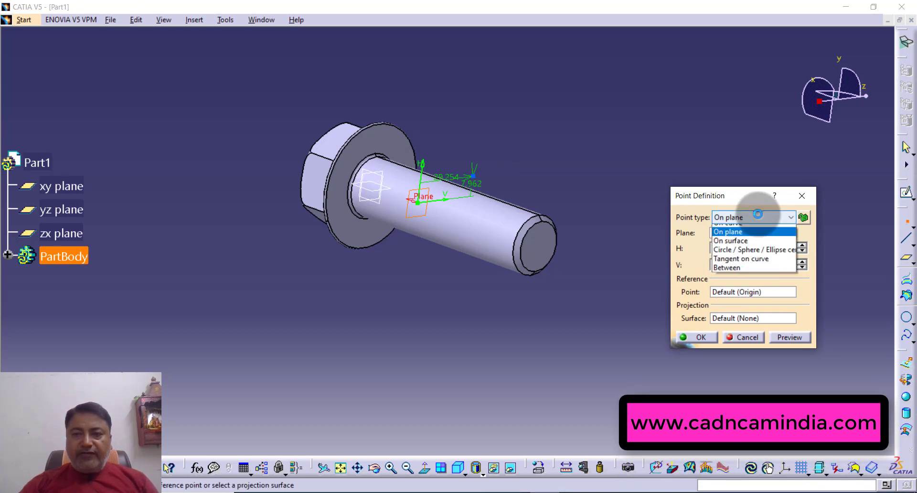
{"action": "left_click", "coordinate": [756, 226]}
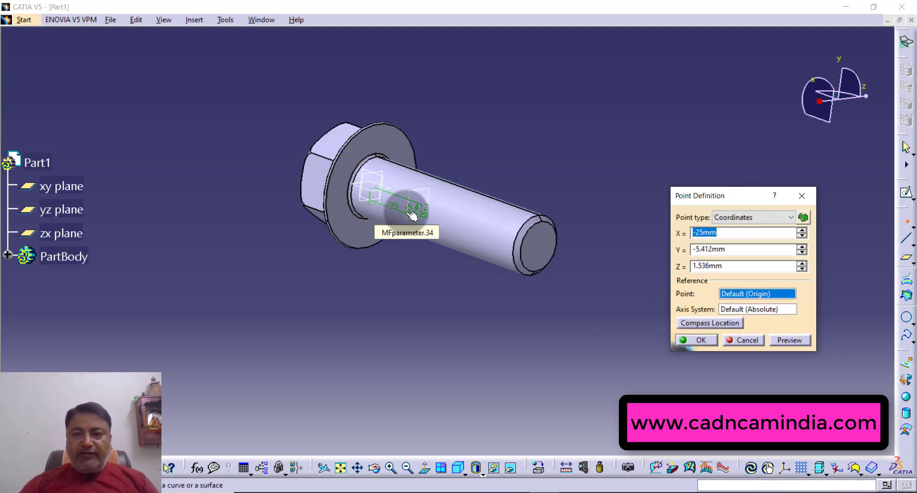
Create a point by coordinates on the shank's axis at X -25 mm, Y 0 mm and Z 0 mm.
{"action": "double_click", "coordinate": [730, 249]}
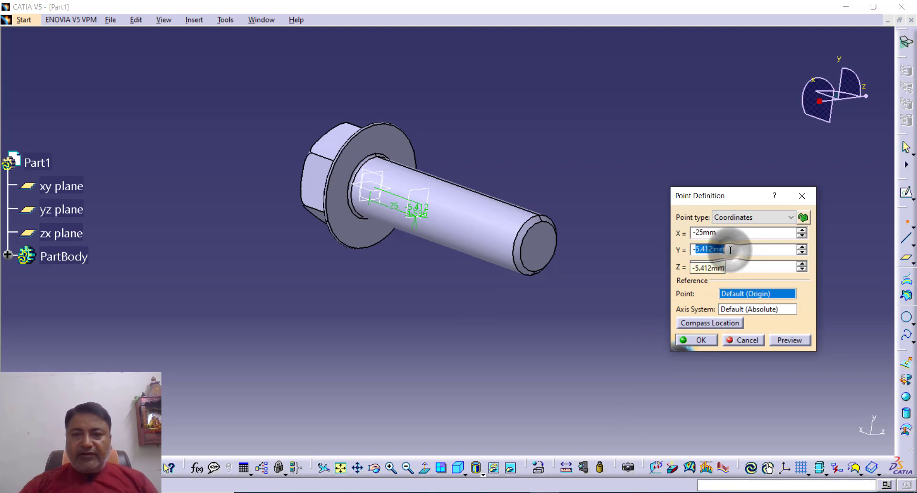
{"action": "type", "text": "-0"}
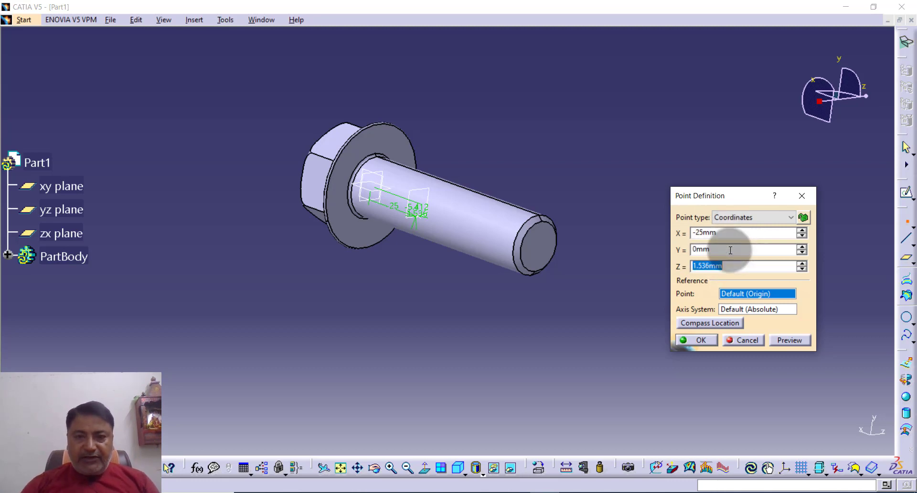
{"action": "type", "text": "0"}
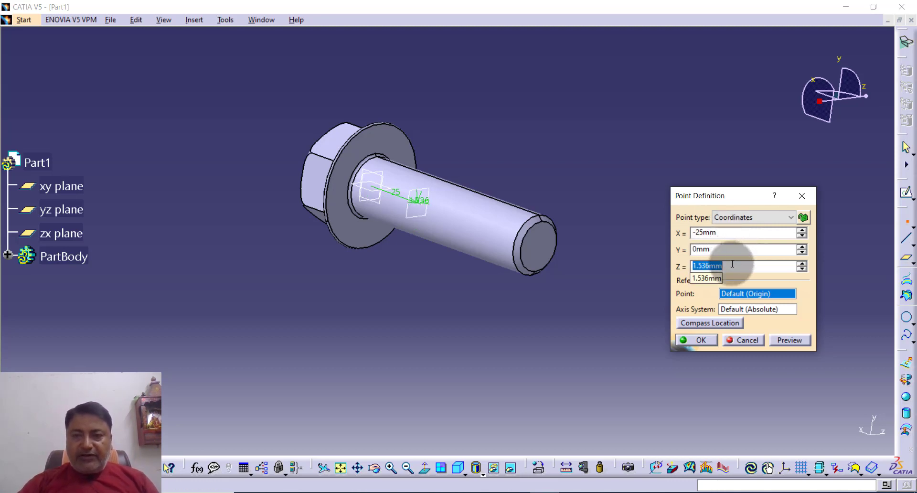
{"action": "type", "text": "0"}
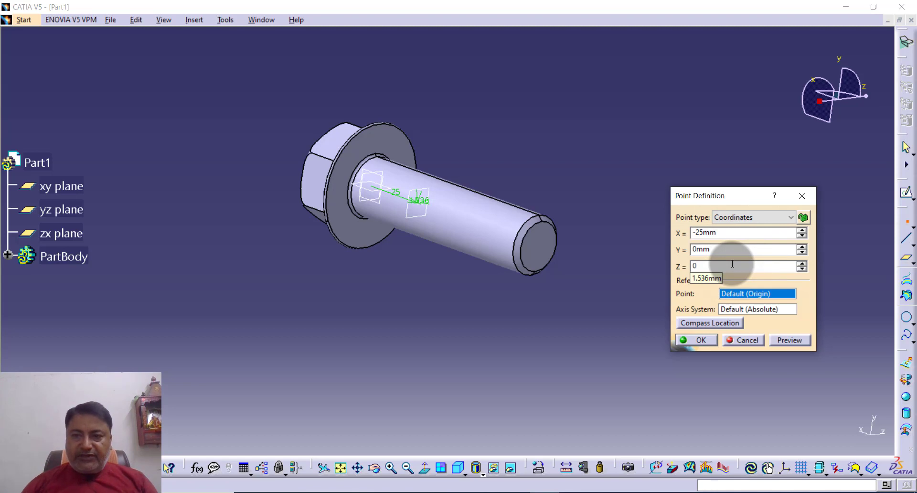
{"action": "key", "text": "Return"}
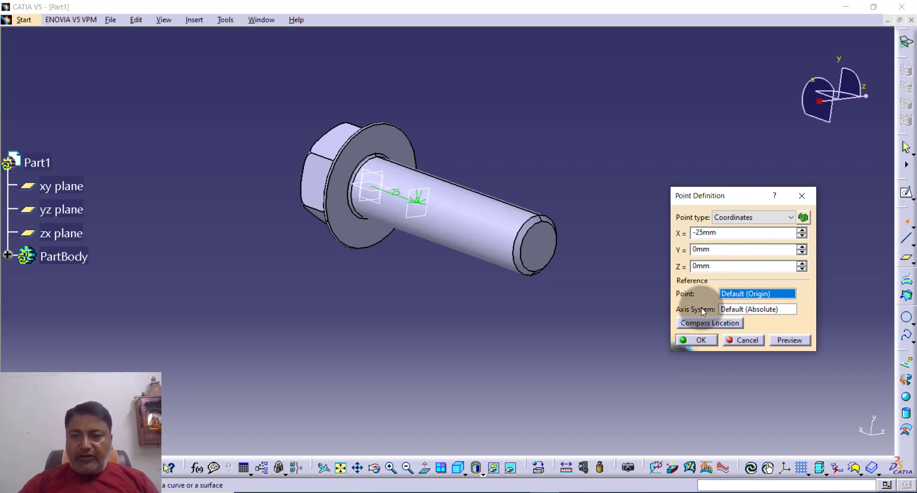
{"action": "left_click", "coordinate": [707, 343]}
{"action": "left_click", "coordinate": [600, 194]}
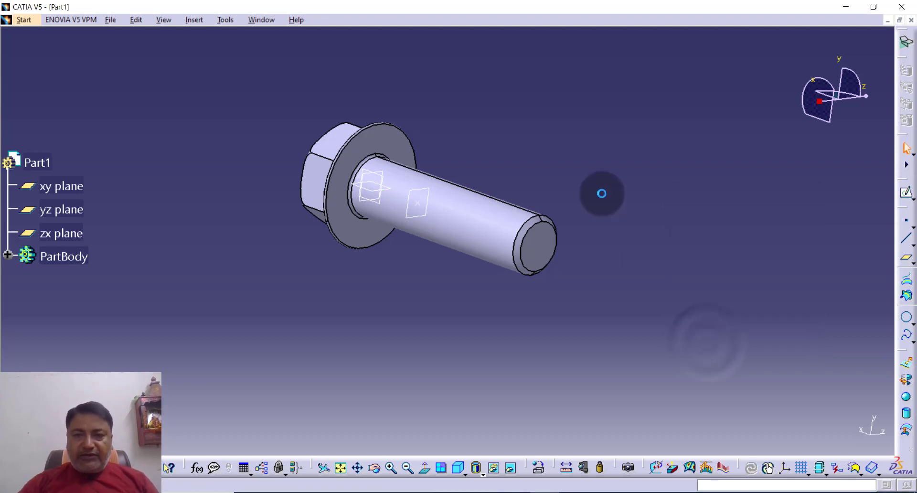
{"action": "left_click", "coordinate": [462, 227]}
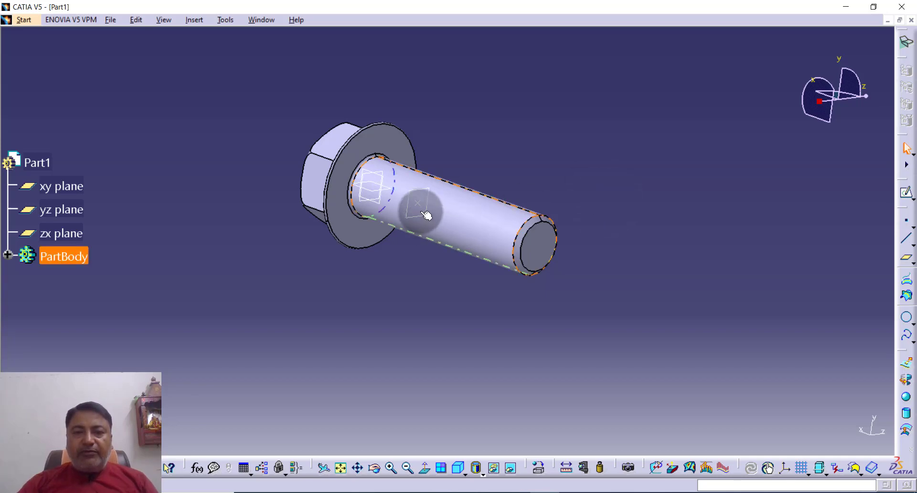
{"action": "left_click", "coordinate": [655, 177]}
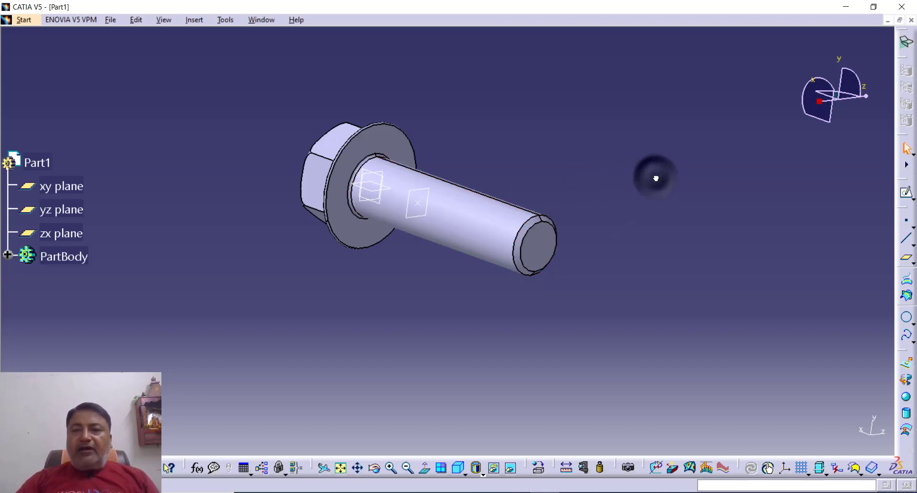
Define a center-and-radius circle around the axis point, supported on the offset plane, with an end angle of 360 degrees.
{"action": "left_click", "coordinate": [906, 319]}
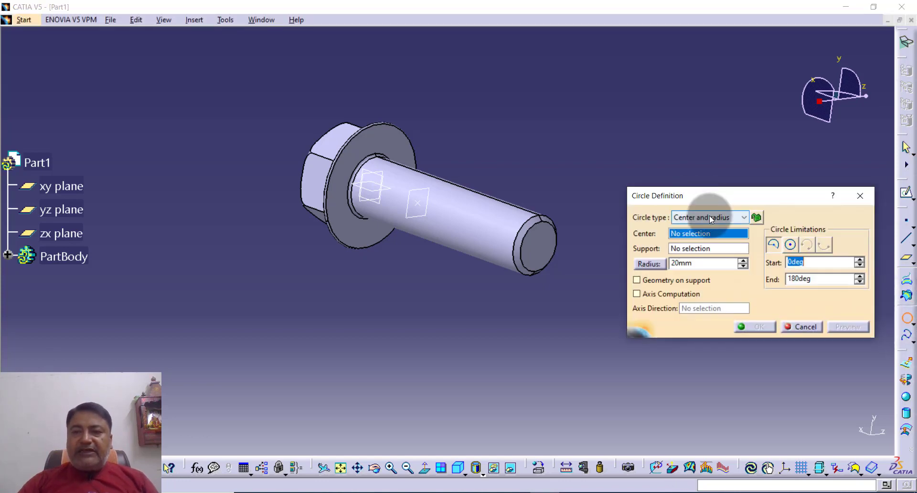
{"action": "left_click", "coordinate": [423, 206]}
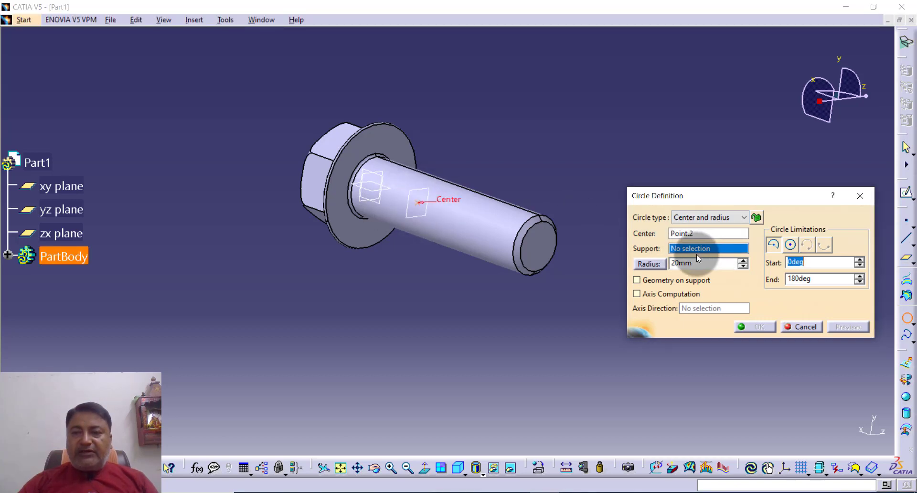
{"action": "left_click", "coordinate": [421, 222]}
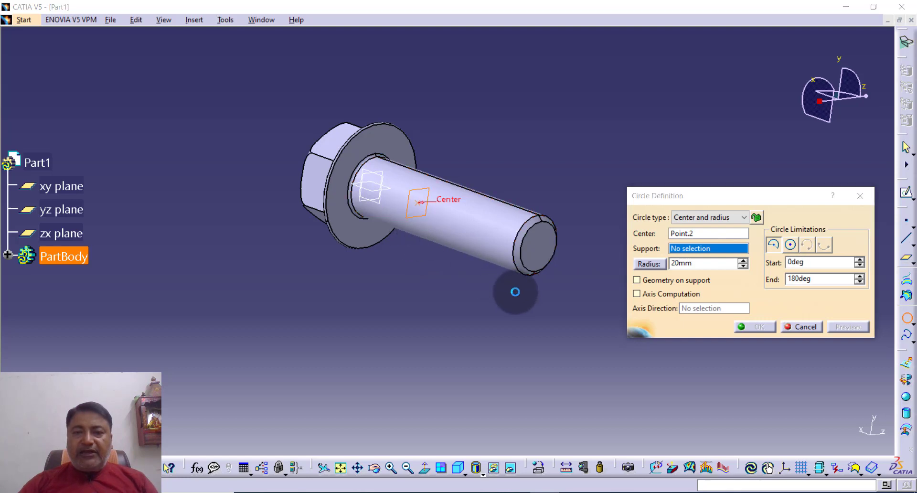
{"action": "double_click", "coordinate": [815, 278]}
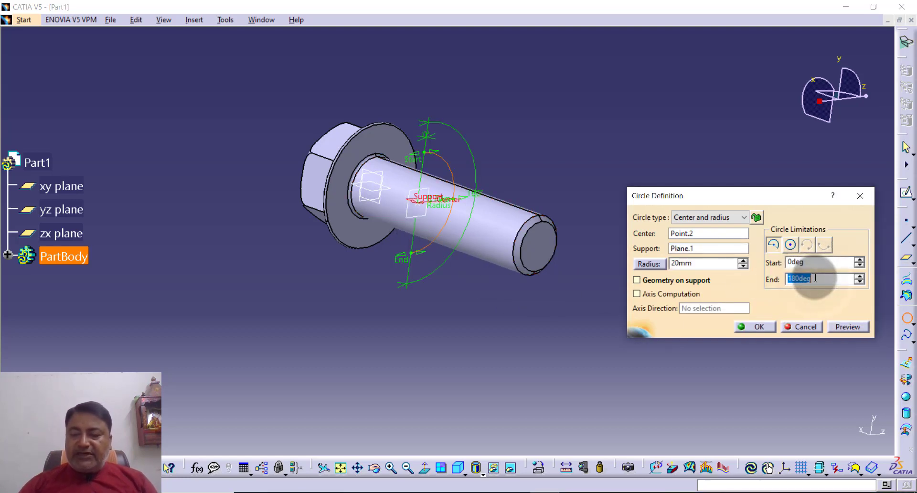
{"action": "type", "text": "360"}
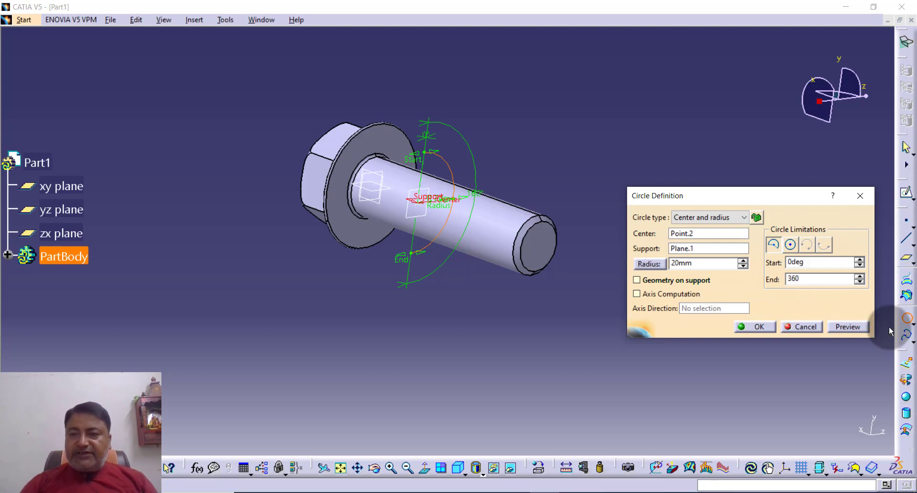
{"action": "left_click", "coordinate": [848, 327]}
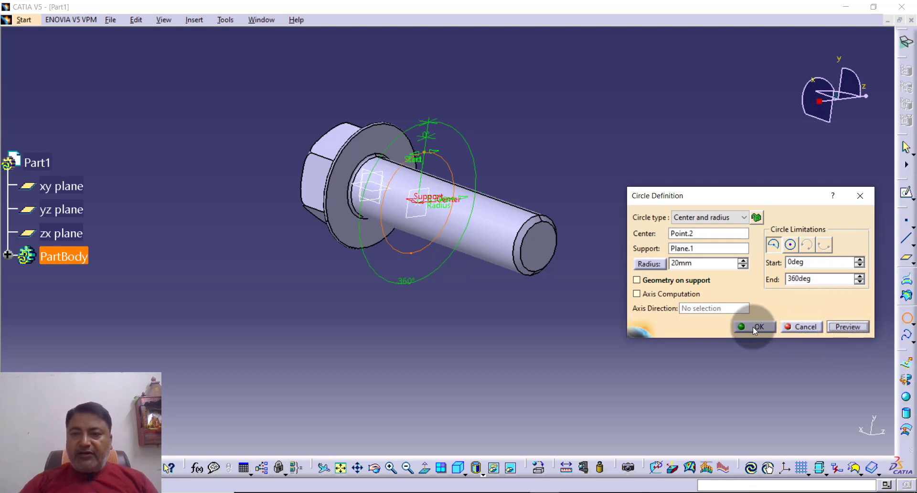
Set the circle's radius to 12 mm and create it.
{"action": "double_click", "coordinate": [697, 262]}
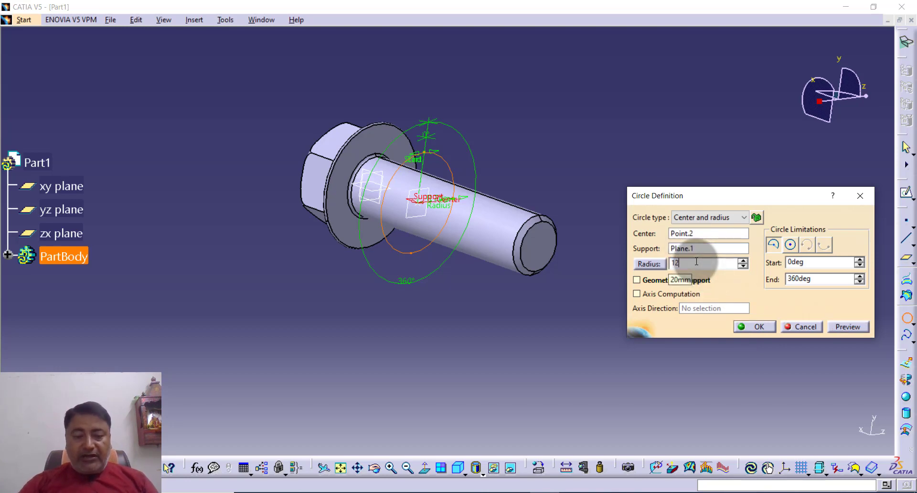
{"action": "type", "text": "12"}
{"action": "key", "text": "Tab"}
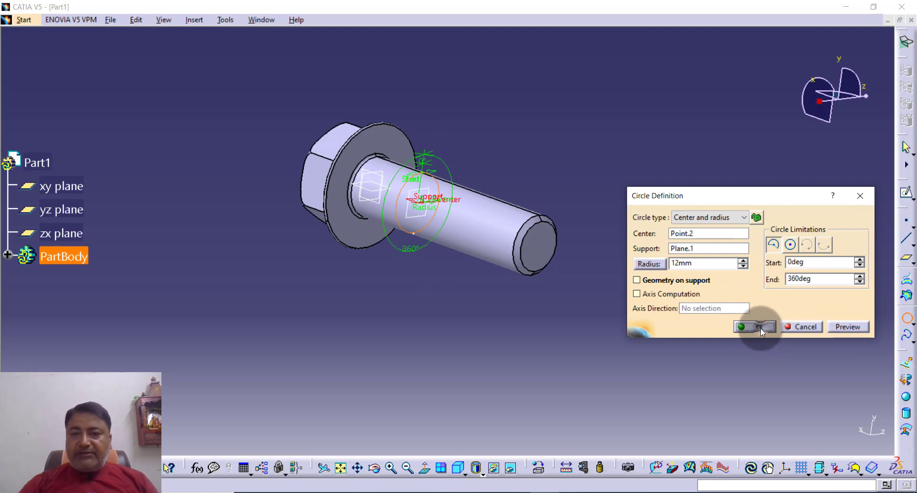
{"action": "left_click", "coordinate": [761, 327]}
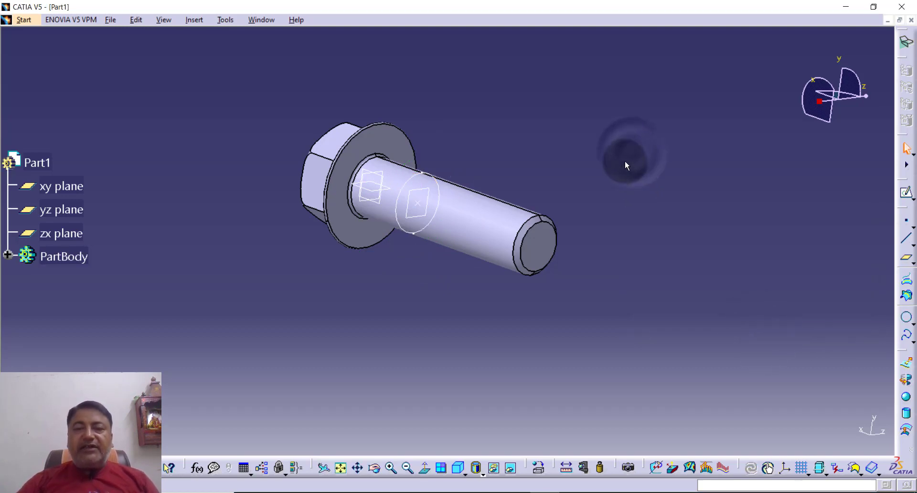
{"action": "left_click", "coordinate": [491, 232]}
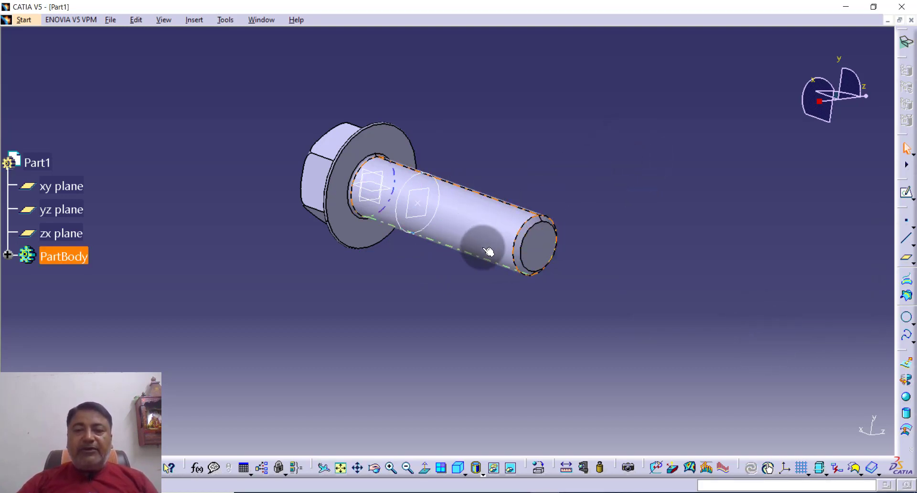
{"action": "left_click", "coordinate": [525, 157]}
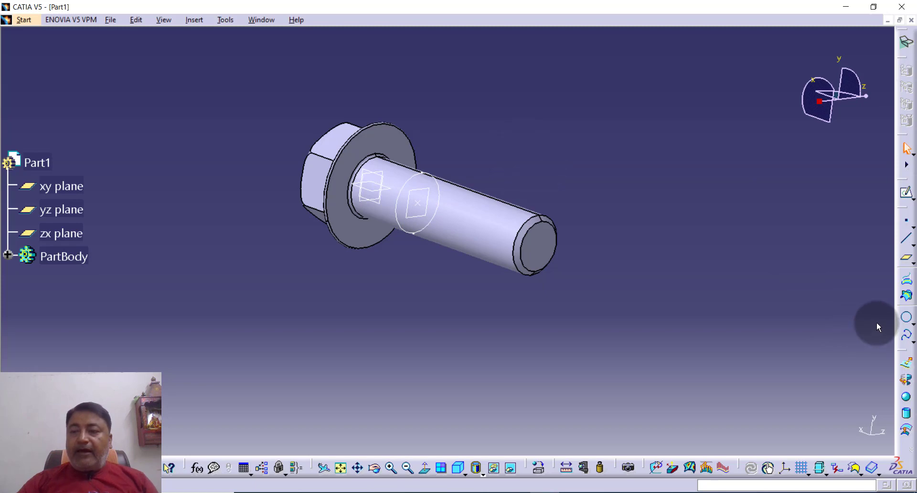
Create a point on the 12 mm radius circle at a geodesic distance of about 42.7 mm along the curve.
{"action": "left_click", "coordinate": [908, 224]}
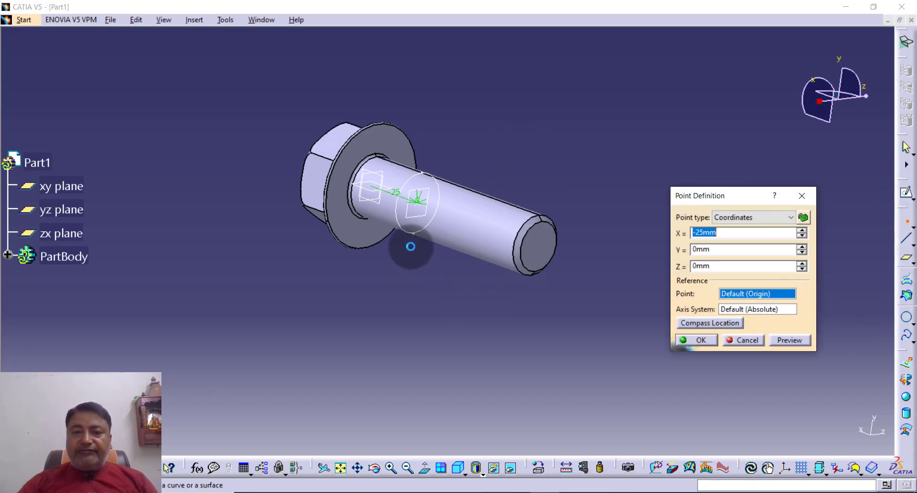
{"action": "left_click", "coordinate": [395, 206]}
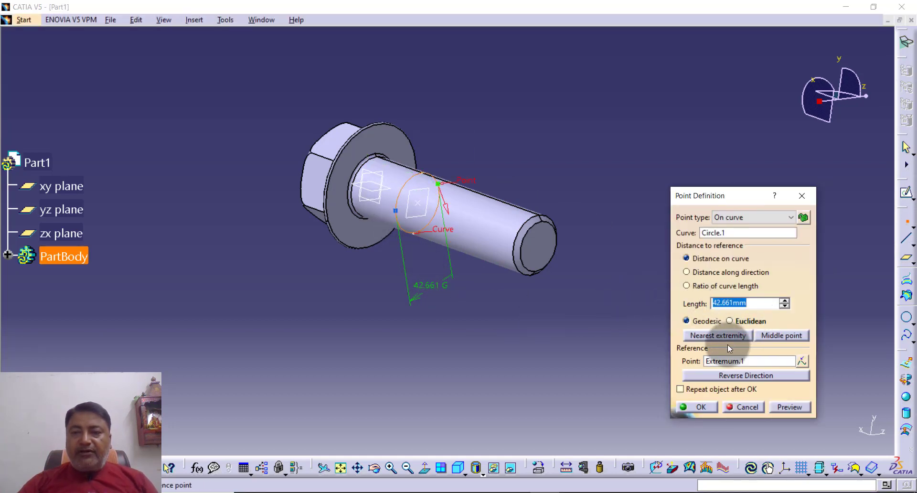
{"action": "left_click", "coordinate": [699, 406]}
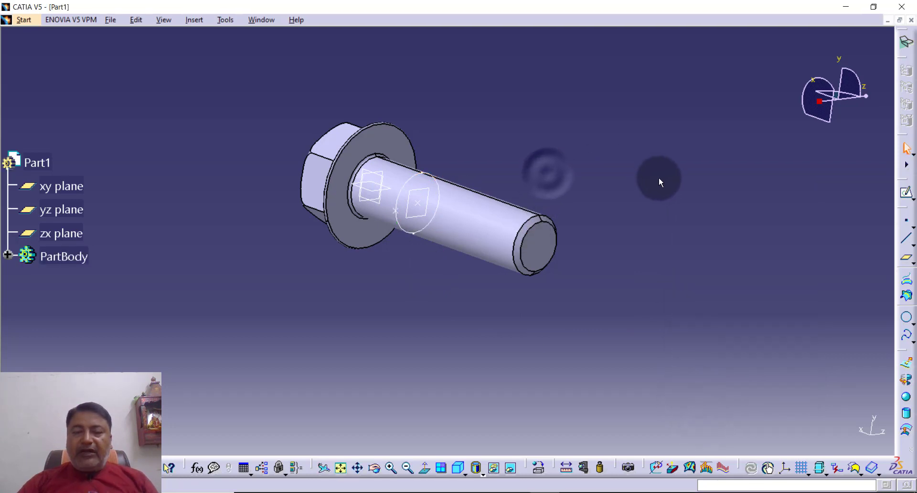
Create a Point-Direction line from the circle's center point, normal to the shank's end face, with the end at about -82 mm.
{"action": "left_click", "coordinate": [905, 223]}
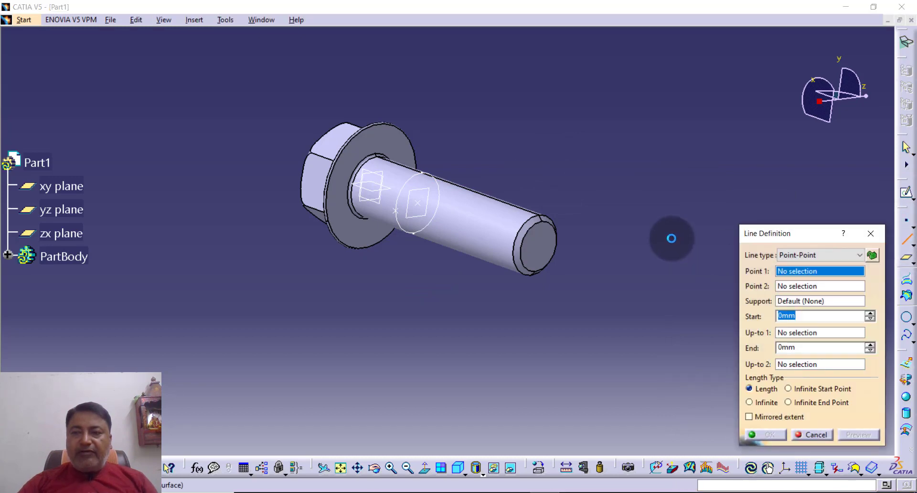
{"action": "left_click", "coordinate": [819, 257]}
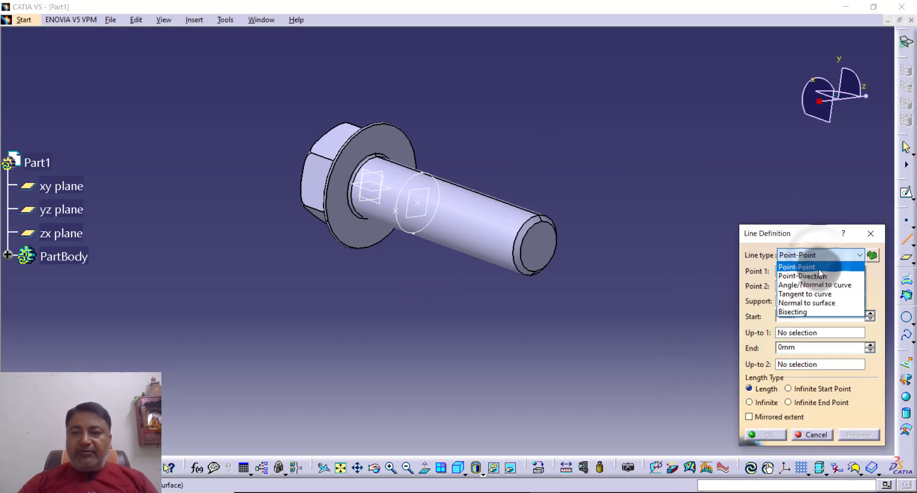
{"action": "left_click", "coordinate": [820, 276]}
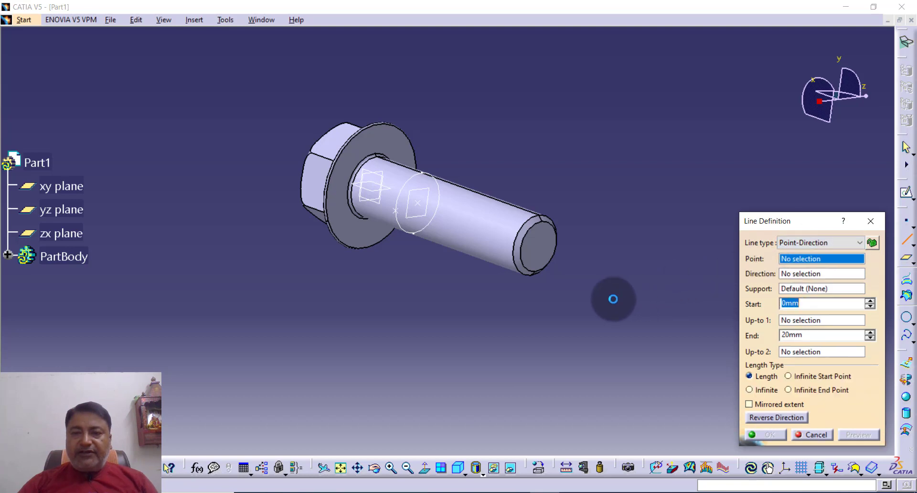
{"action": "left_click", "coordinate": [422, 204]}
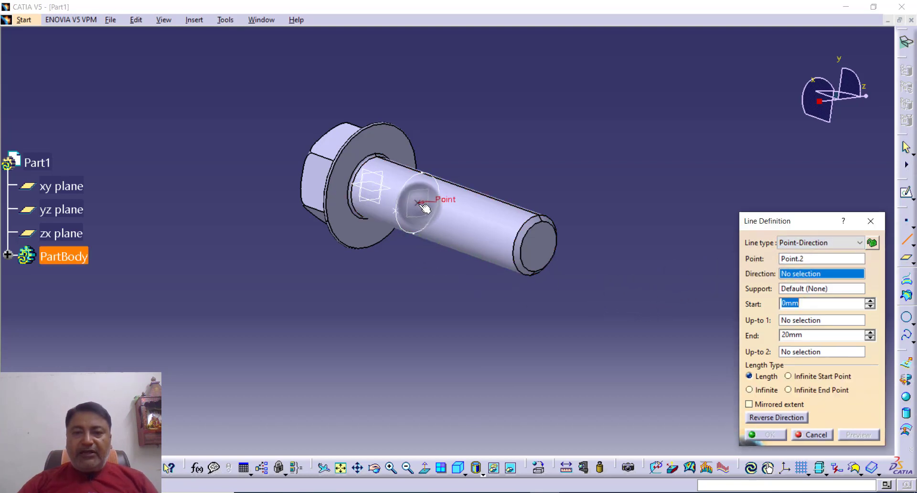
{"action": "left_click", "coordinate": [547, 253]}
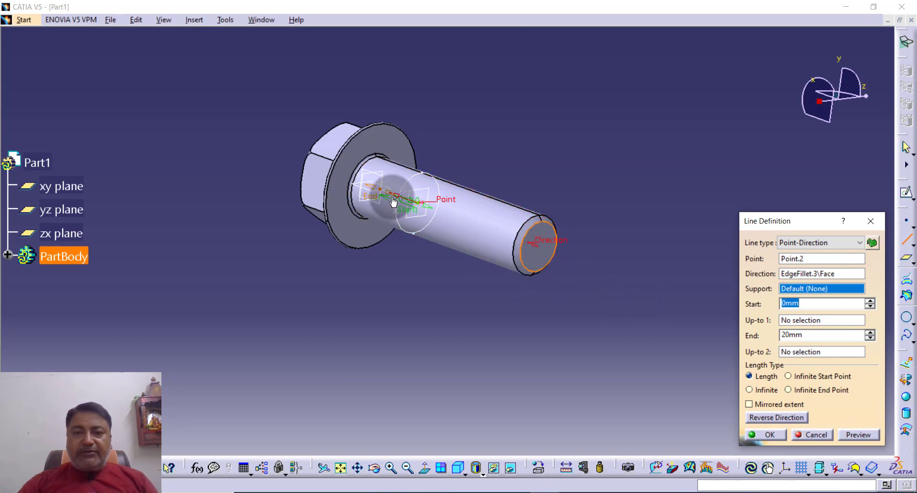
{"action": "left_click_drag", "start_coordinate": [396, 199], "coordinate": [586, 260]}
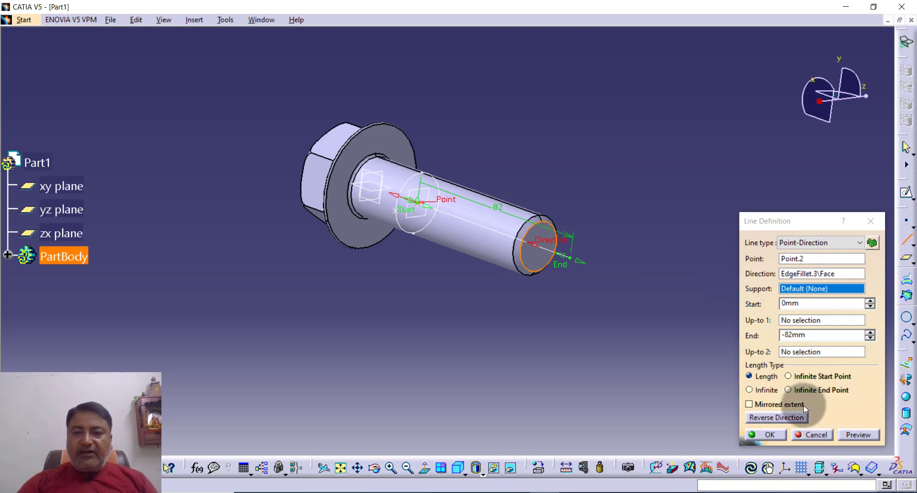
{"action": "left_click", "coordinate": [770, 435]}
{"action": "left_click", "coordinate": [615, 168]}
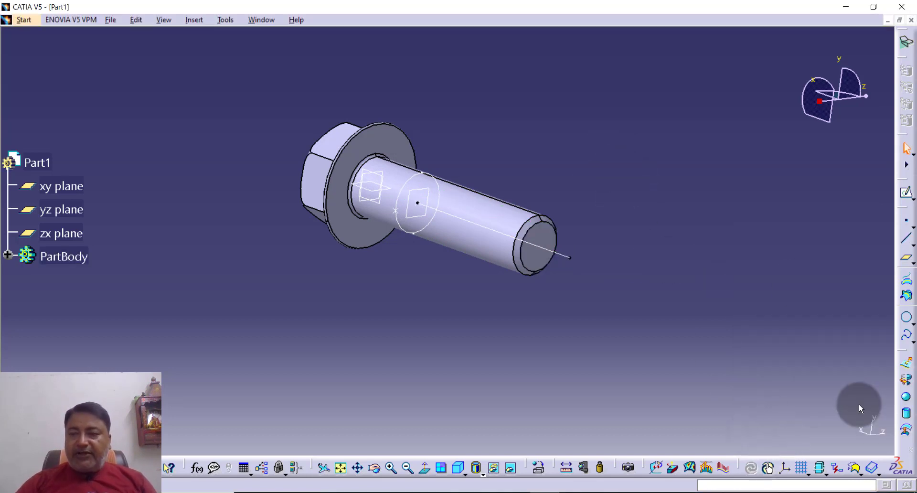
Define a helix starting at the point on the circle, around the axis line, reversed toward the shank's end, with a 2 mm pitch.
{"action": "left_click", "coordinate": [912, 343]}
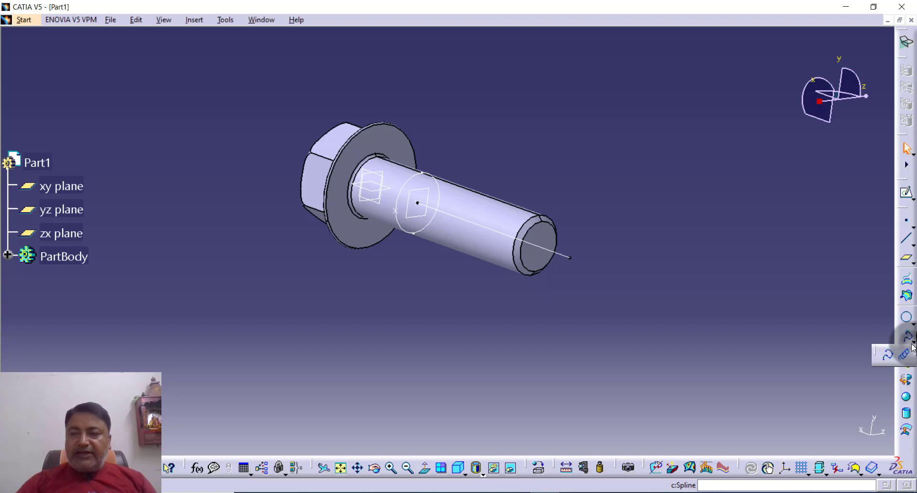
{"action": "left_click", "coordinate": [855, 359]}
{"action": "left_click", "coordinate": [913, 340]}
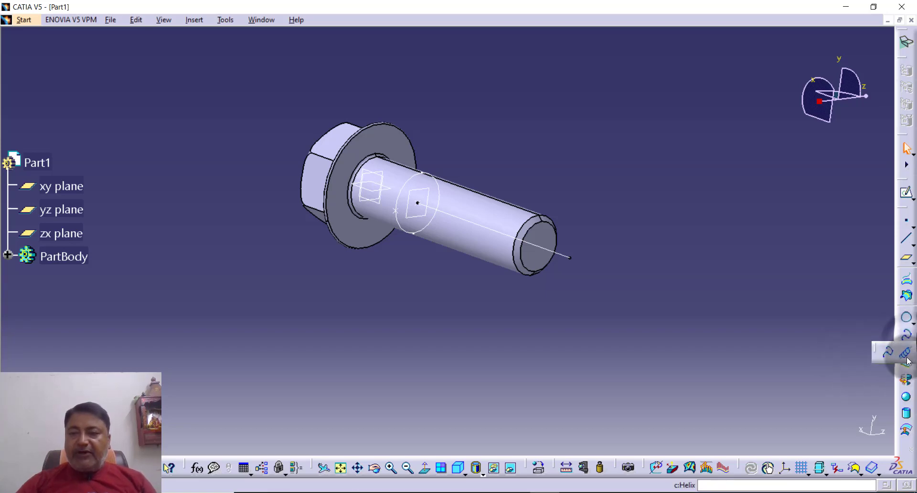
{"action": "left_click", "coordinate": [887, 352]}
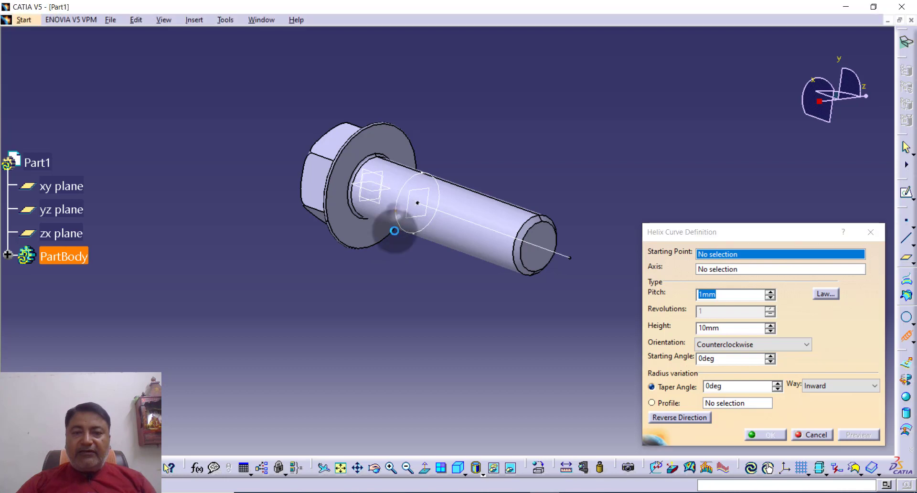
{"action": "left_click", "coordinate": [395, 210]}
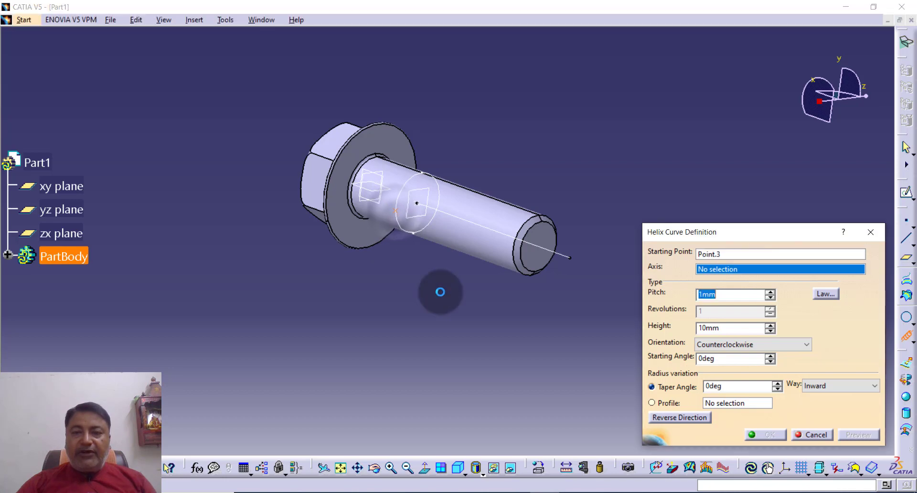
{"action": "left_click", "coordinate": [539, 246]}
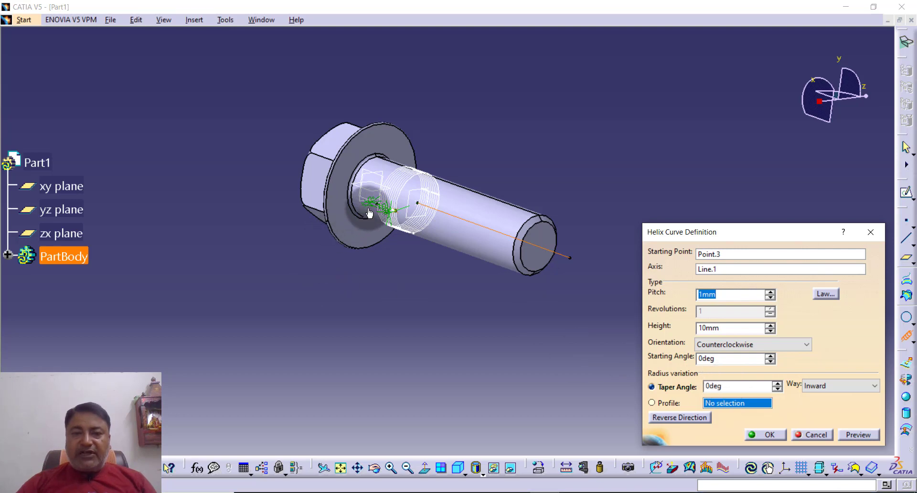
{"action": "left_click", "coordinate": [689, 417]}
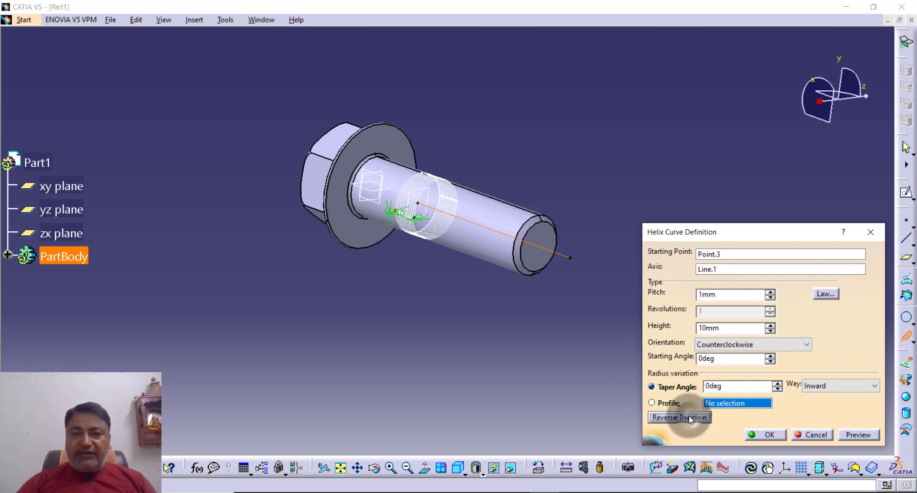
{"action": "double_click", "coordinate": [718, 295]}
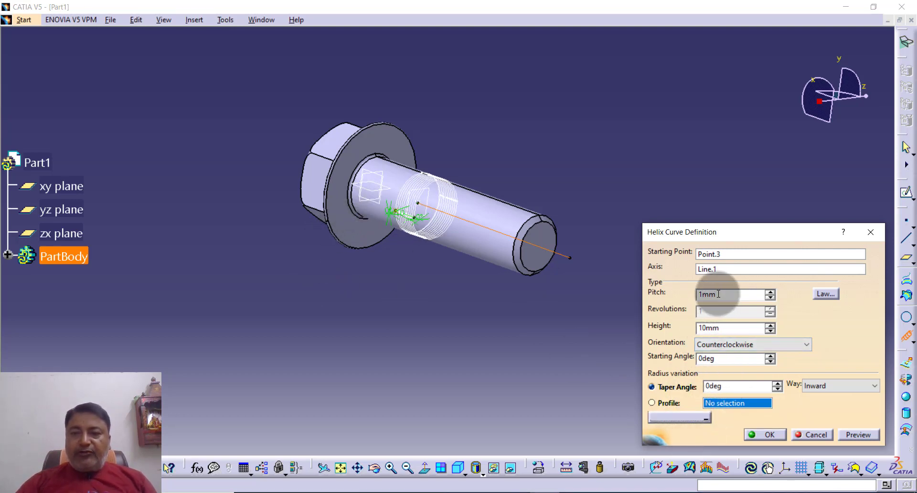
{"action": "type", "text": "2"}
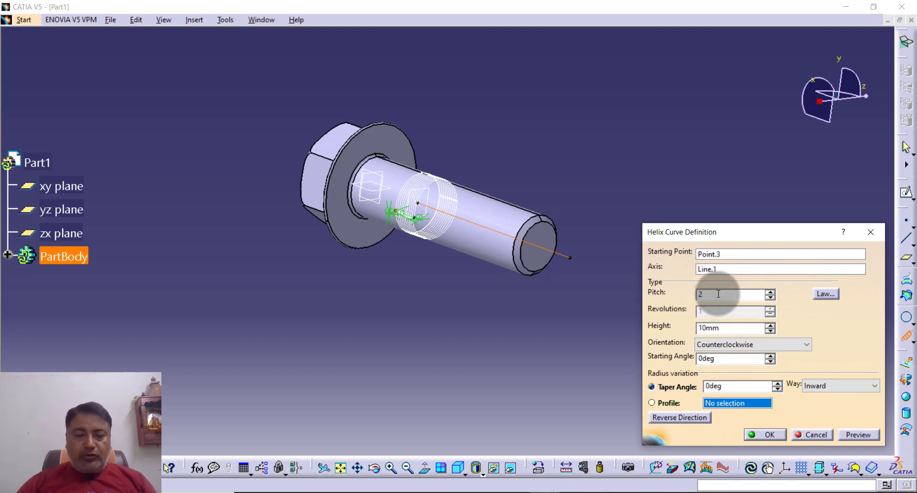
{"action": "key", "text": "Tab"}
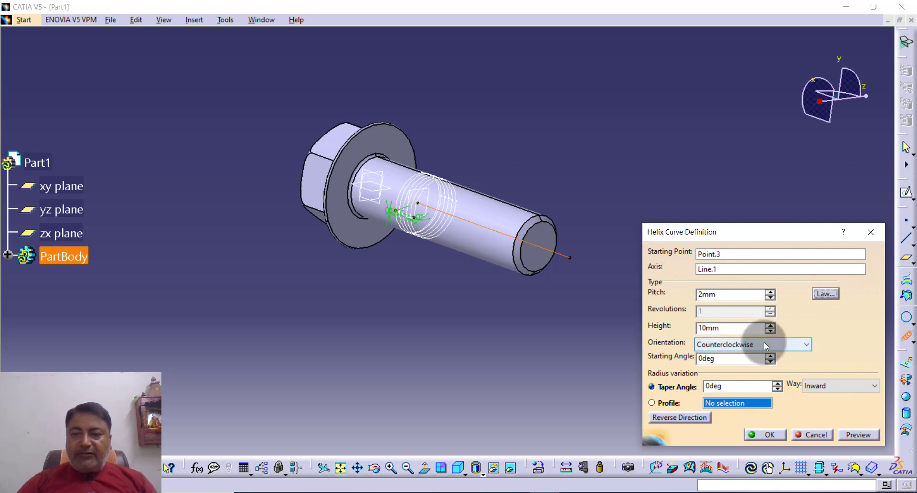
Raise the helix height to 19 mm.
{"action": "left_click", "coordinate": [770, 326]}
{"action": "left_click", "coordinate": [770, 325]}
{"action": "left_click", "coordinate": [770, 325]}
{"action": "left_click", "coordinate": [770, 325]}
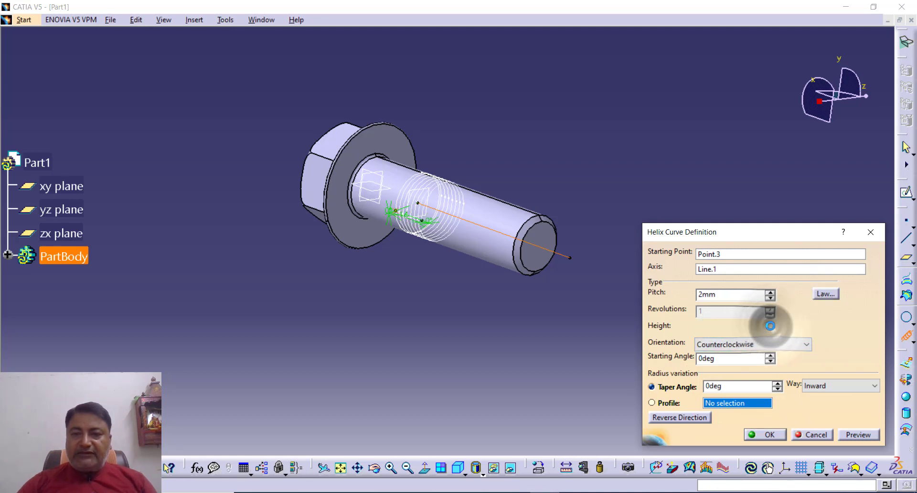
{"action": "left_click", "coordinate": [770, 325]}
{"action": "left_click", "coordinate": [770, 325]}
{"action": "left_click", "coordinate": [770, 326]}
{"action": "left_click", "coordinate": [770, 325]}
{"action": "left_click", "coordinate": [770, 326]}
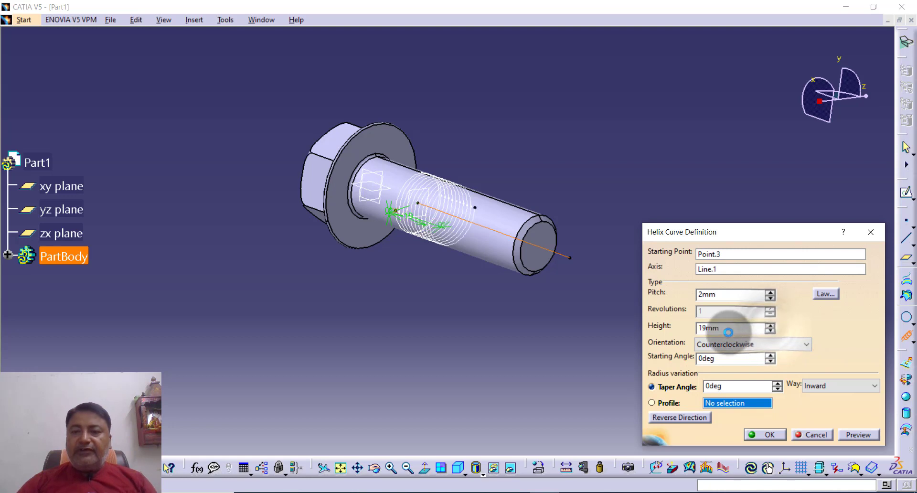
Set the helix height to 100 mm and create the curve.
{"action": "double_click", "coordinate": [729, 330]}
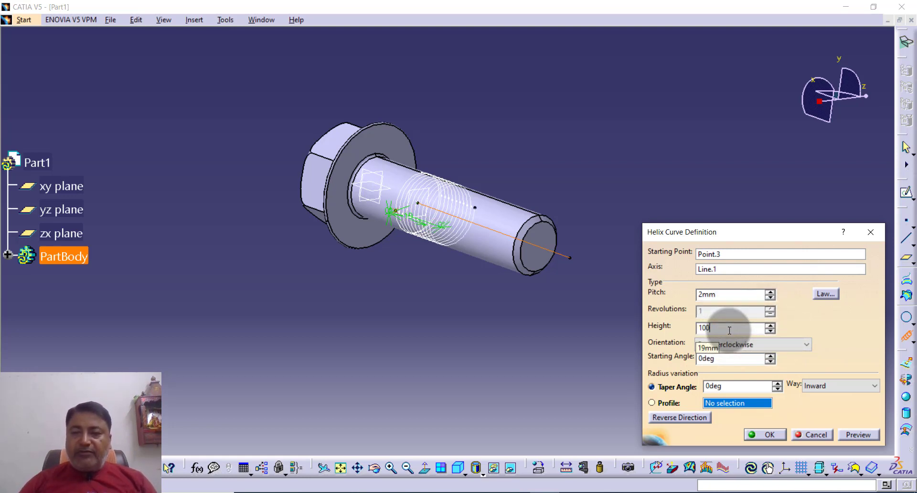
{"action": "key", "text": "Return"}
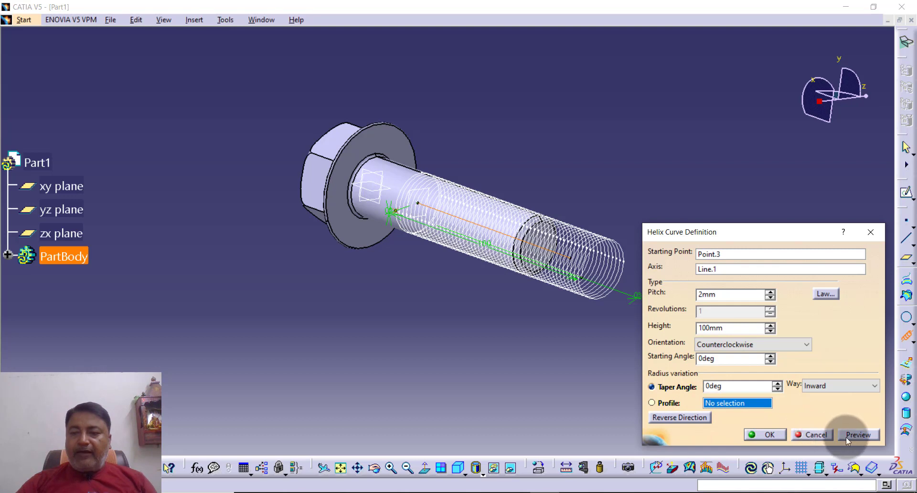
{"action": "left_click", "coordinate": [773, 435]}
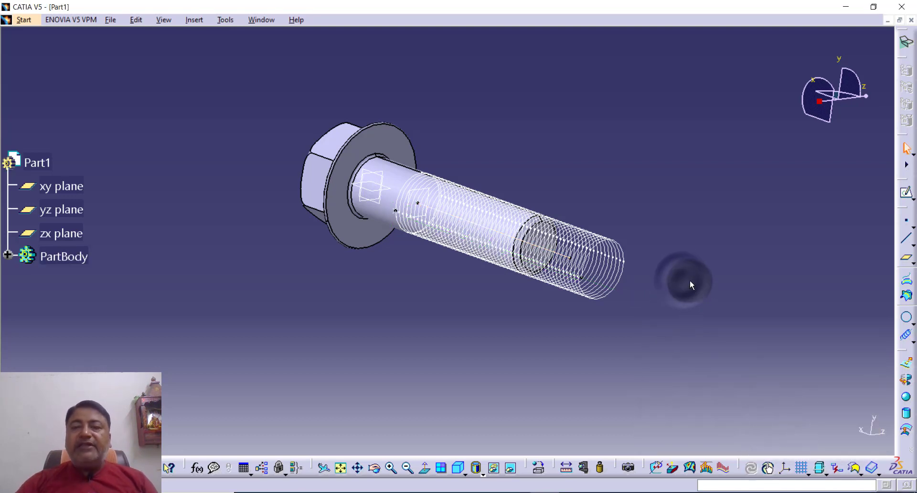
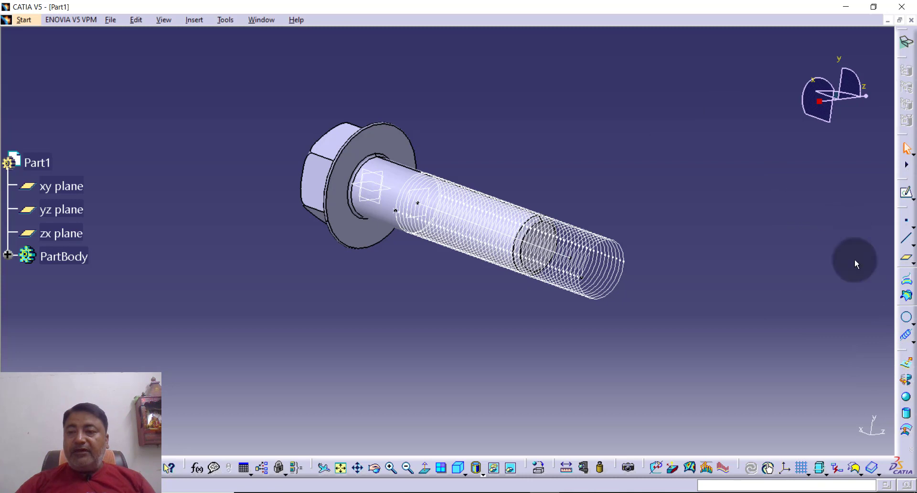
Create a Normal to curve plane on the helix through its starting point.
{"action": "left_click", "coordinate": [906, 260]}
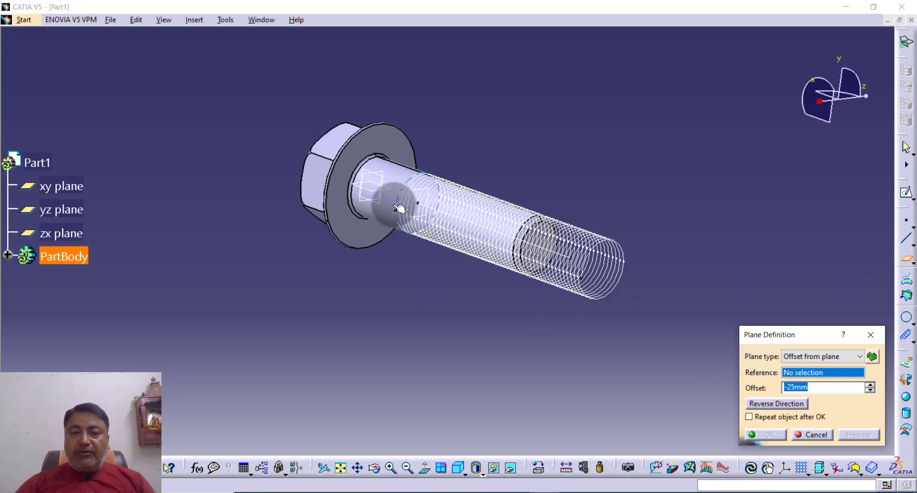
{"action": "middle_click_drag", "start_coordinate": [388, 273], "coordinate": [411, 317]}
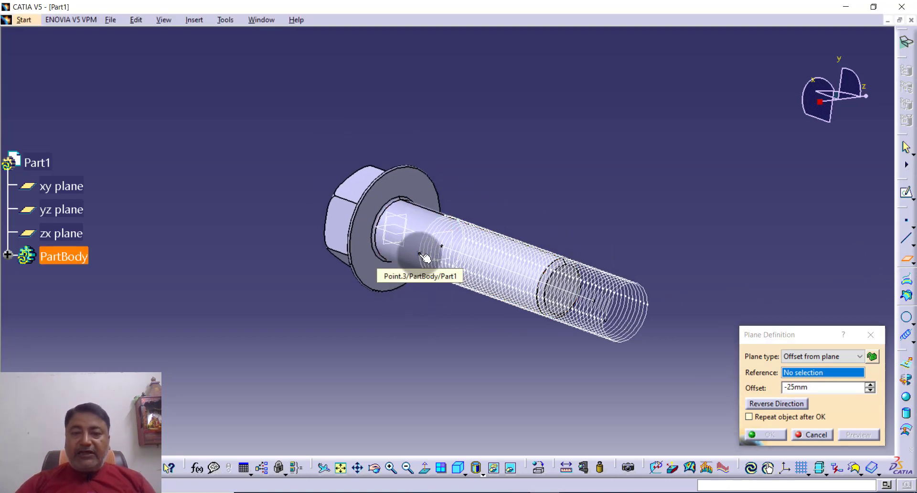
{"action": "left_click", "coordinate": [422, 254]}
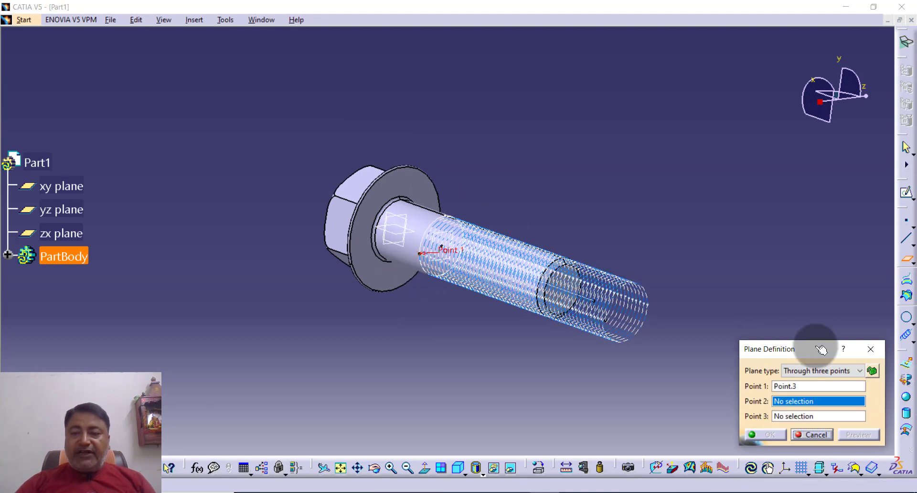
{"action": "left_click", "coordinate": [821, 371]}
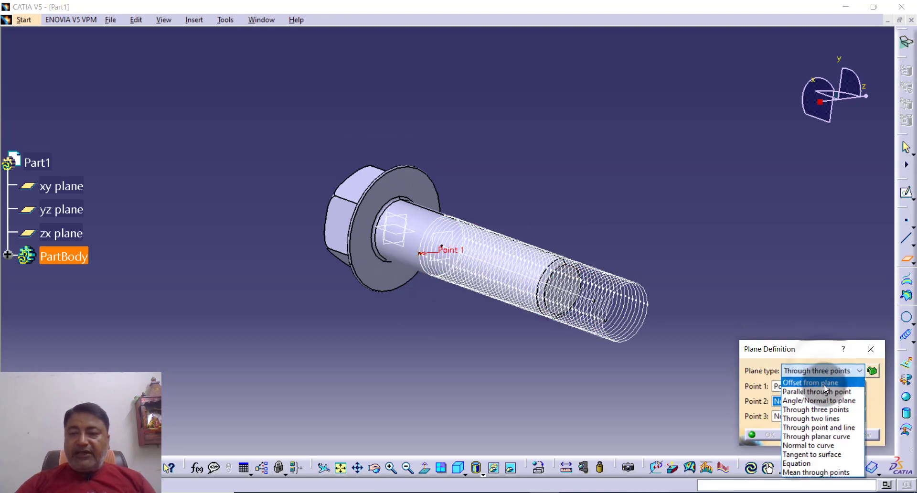
{"action": "left_click", "coordinate": [812, 446]}
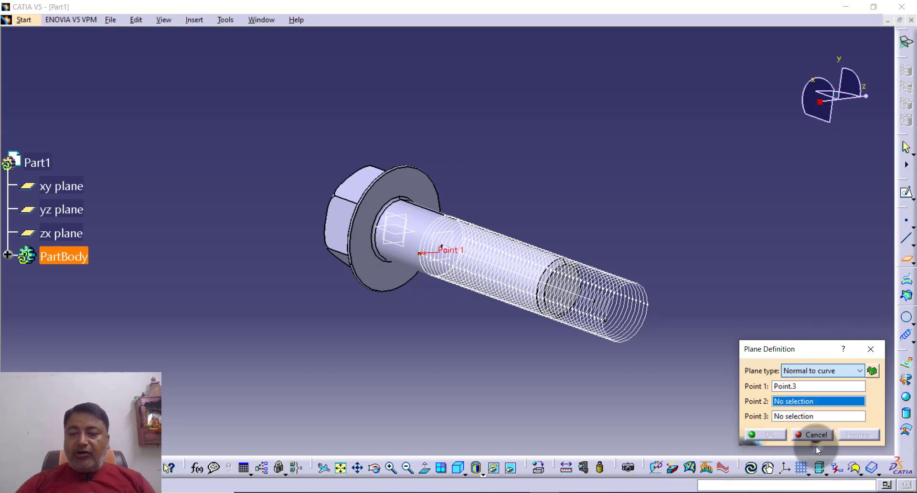
{"action": "left_click", "coordinate": [588, 319]}
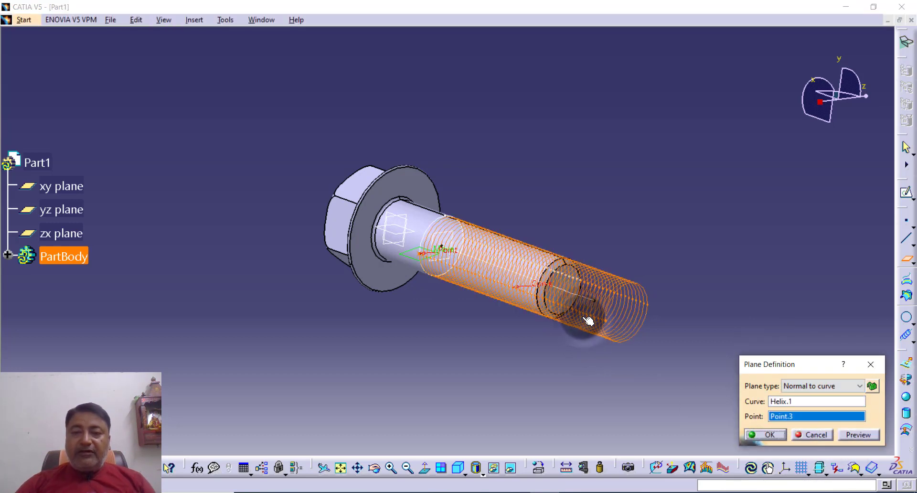
{"action": "left_click", "coordinate": [766, 436]}
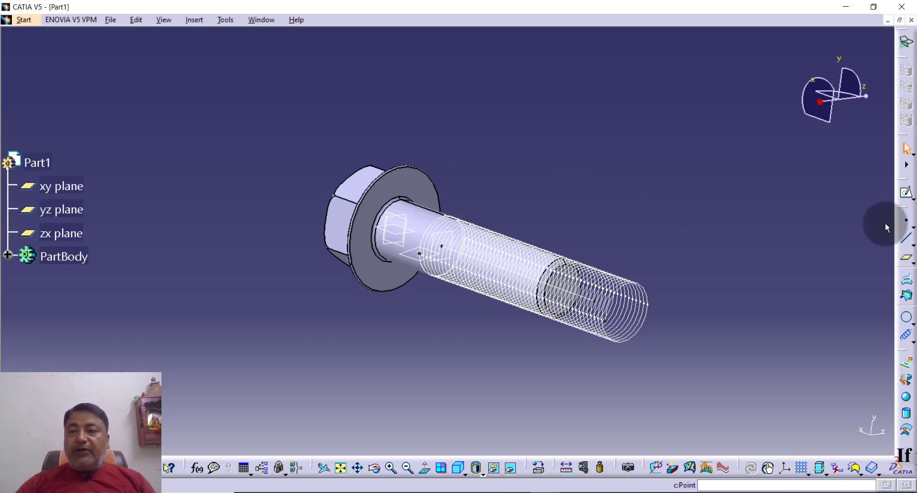
Open a sketch on the plane normal to the helix at its starting point.
{"action": "left_click", "coordinate": [905, 197]}
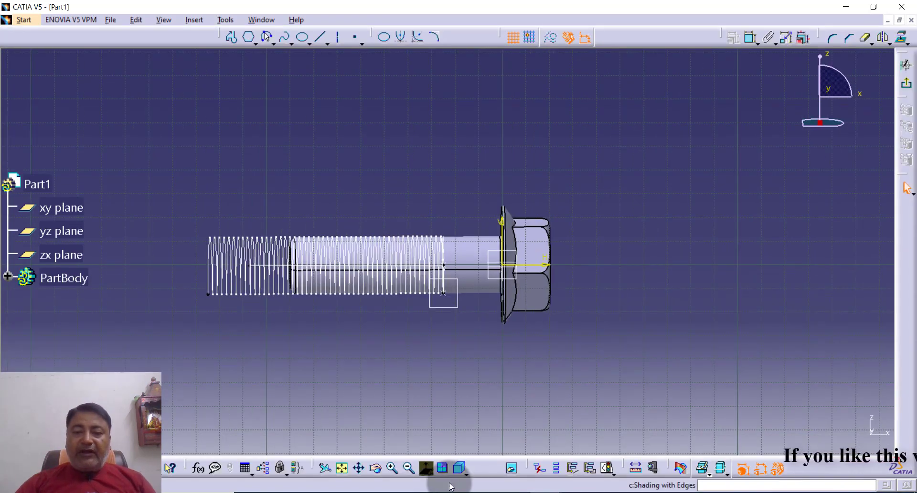
{"action": "left_click", "coordinate": [395, 470]}
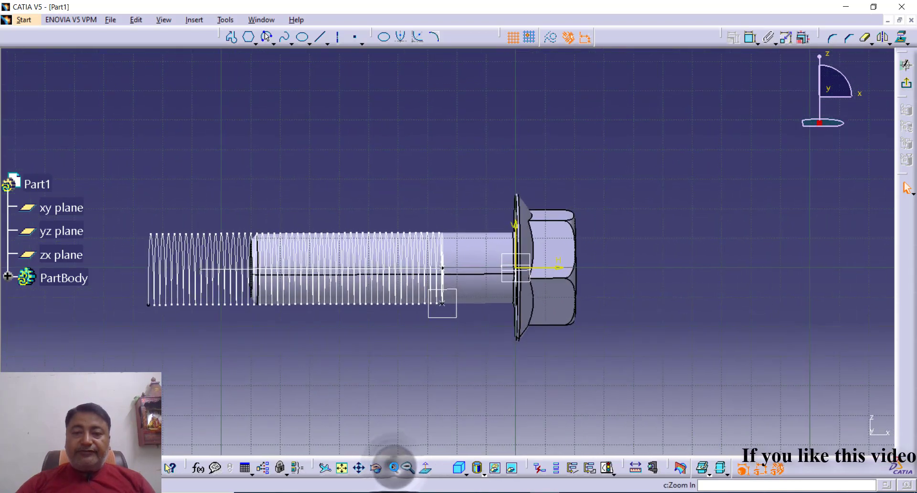
{"action": "left_click", "coordinate": [394, 471]}
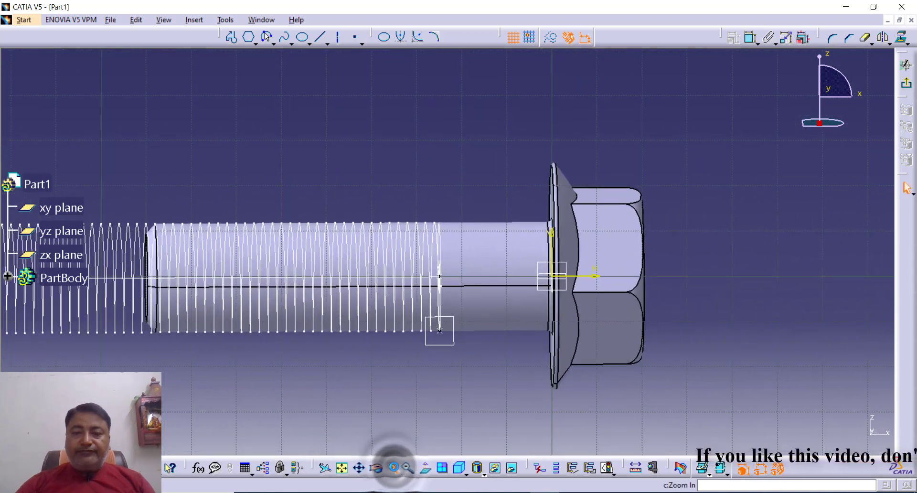
{"action": "left_click", "coordinate": [395, 470]}
{"action": "left_click", "coordinate": [394, 471]}
{"action": "left_click", "coordinate": [393, 468]}
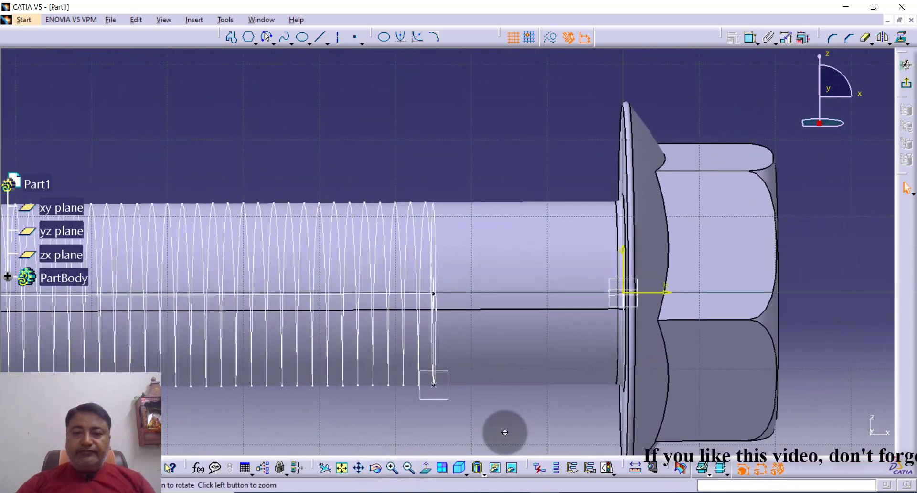
{"action": "middle_click_drag", "start_coordinate": [505, 432], "coordinate": [529, 344]}
{"action": "left_click", "coordinate": [395, 470]}
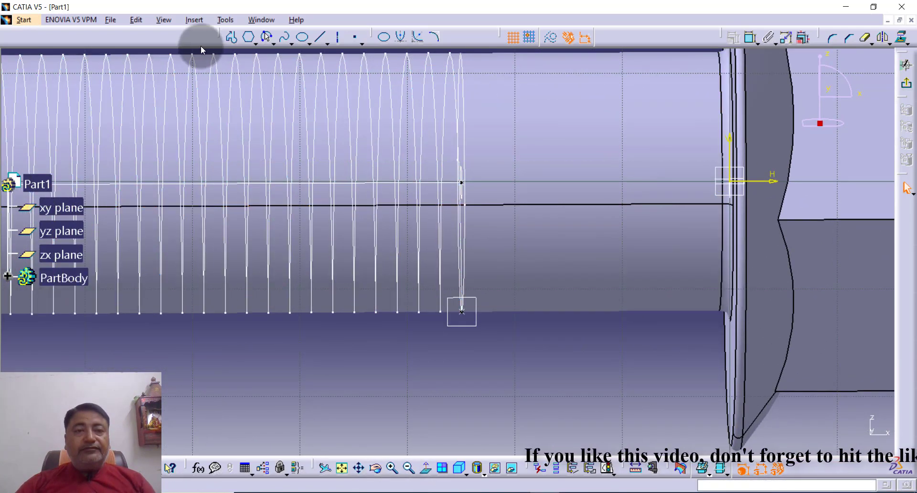
{"action": "left_click", "coordinate": [232, 37]}
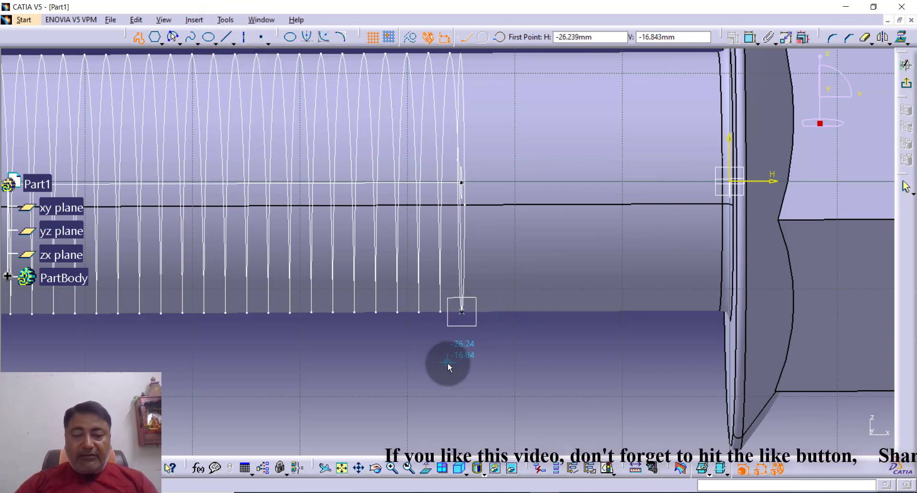
{"action": "key", "text": "Escape"}
{"action": "left_click", "coordinate": [393, 470]}
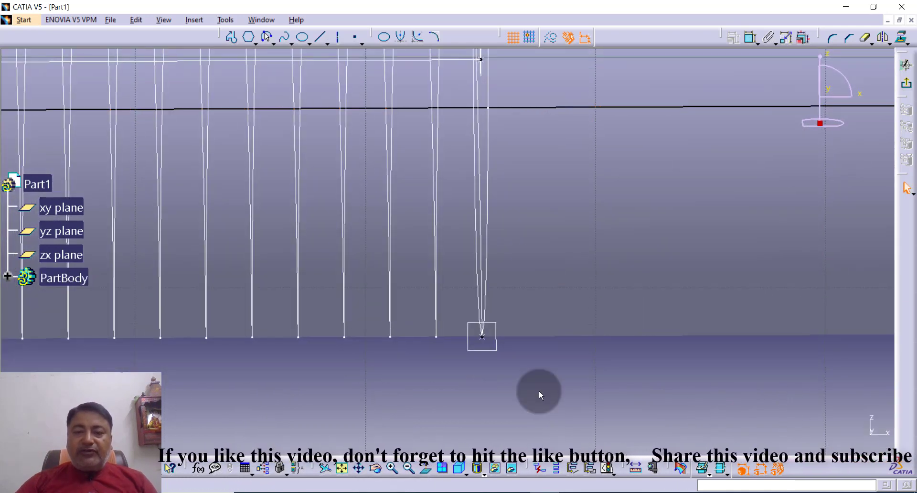
Project the helix's starting point into the sketch as a construction element, then return to standard elements.
{"action": "left_click", "coordinate": [540, 394]}
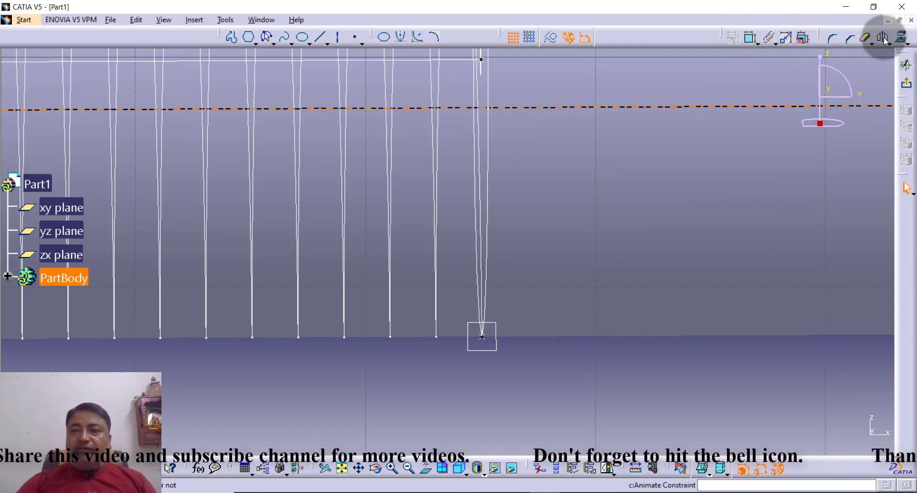
{"action": "left_click", "coordinate": [529, 350]}
{"action": "left_click", "coordinate": [843, 107]}
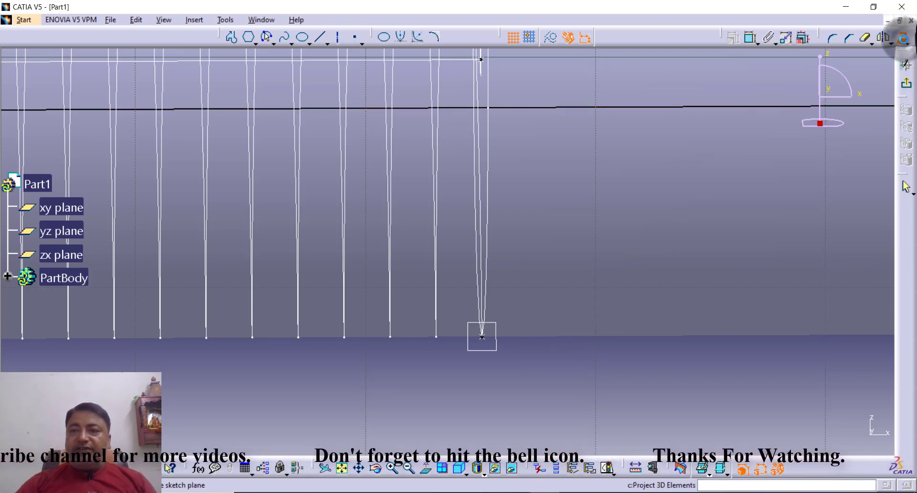
{"action": "left_click", "coordinate": [903, 38]}
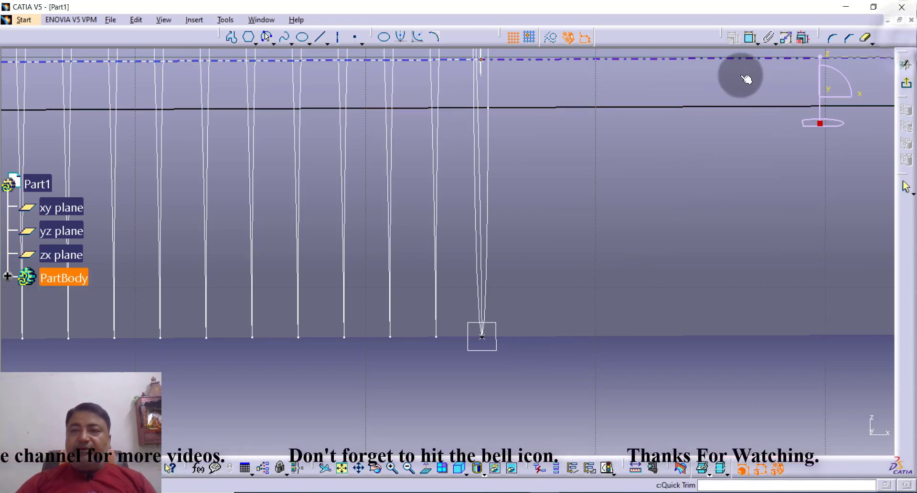
{"action": "left_click", "coordinate": [551, 46]}
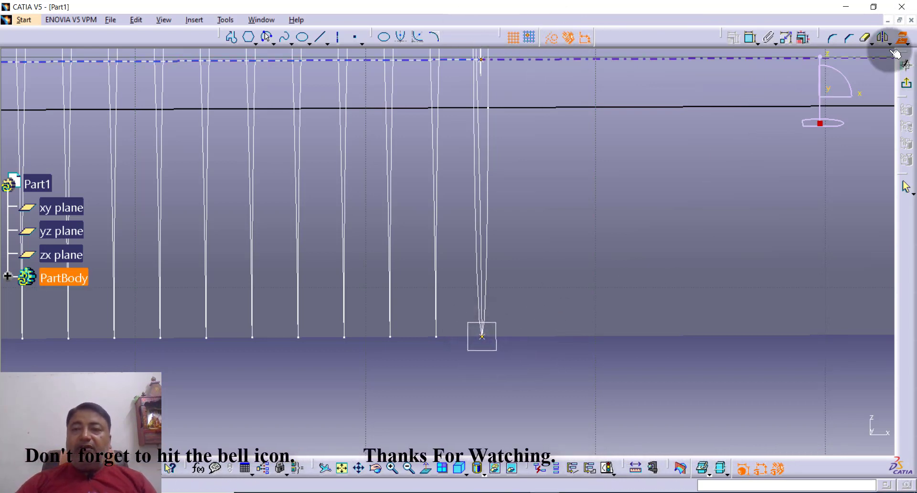
{"action": "left_click", "coordinate": [551, 38]}
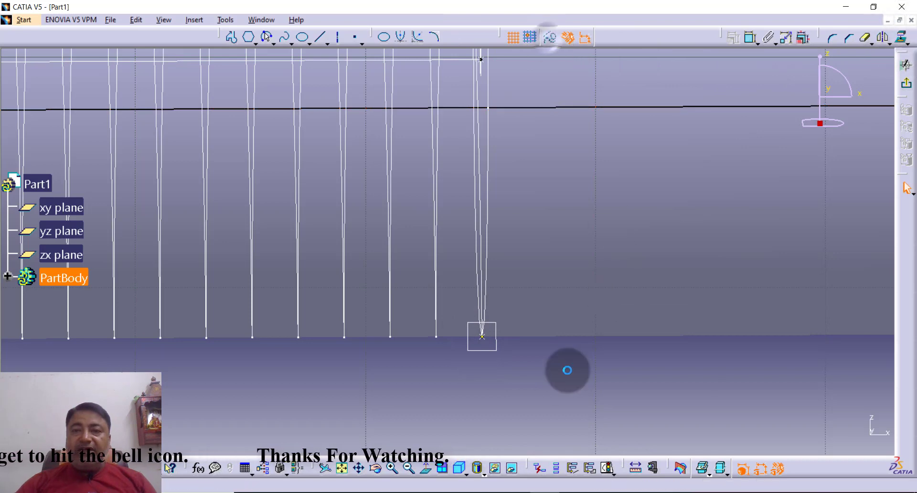
Sketch a profile from the helix's projected starting point: a horizontal line, a rising slanted line about 1.48 mm long, and a downward vertical line about 2.38 mm long.
{"action": "left_click", "coordinate": [231, 37]}
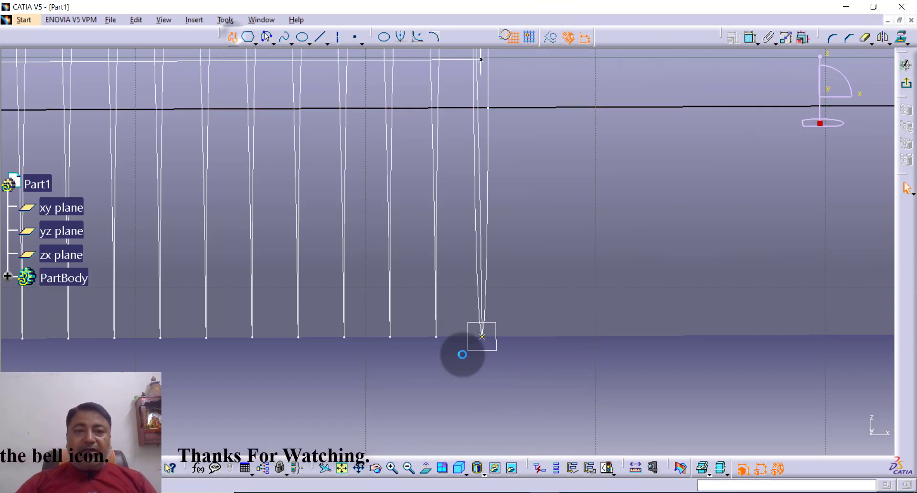
{"action": "left_click", "coordinate": [482, 337]}
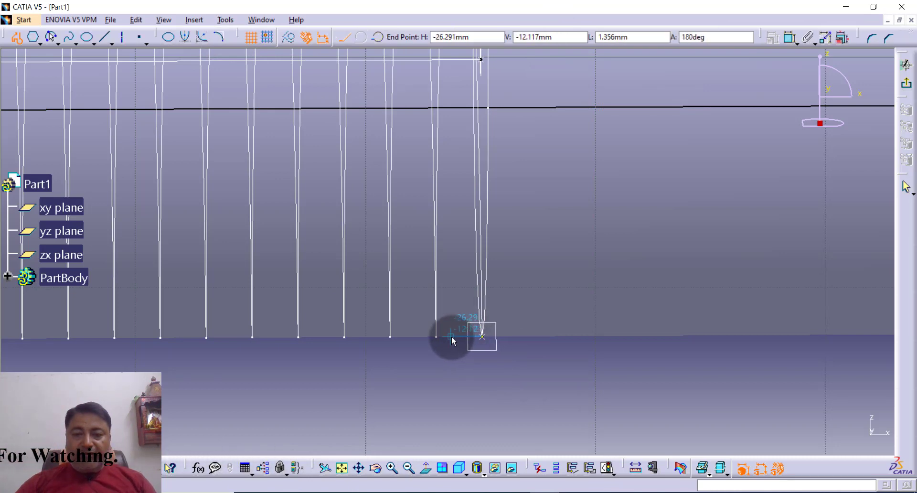
{"action": "left_click", "coordinate": [449, 337]}
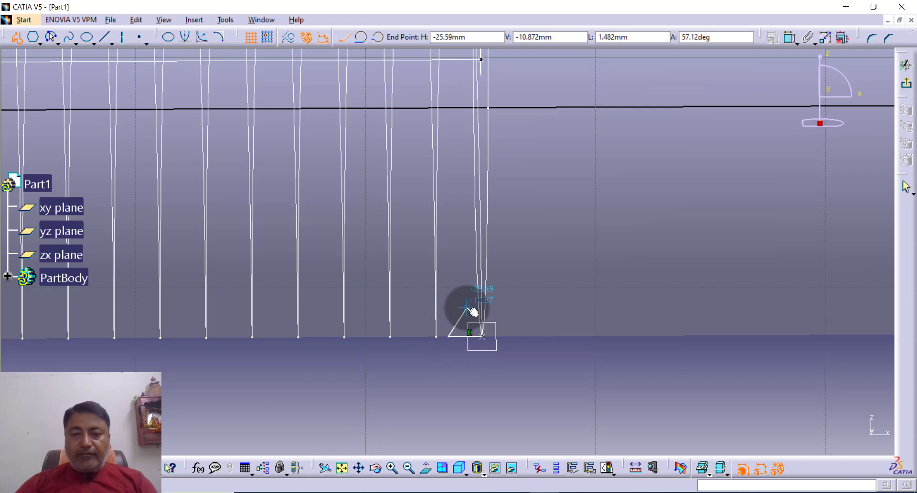
{"action": "left_click", "coordinate": [466, 309]}
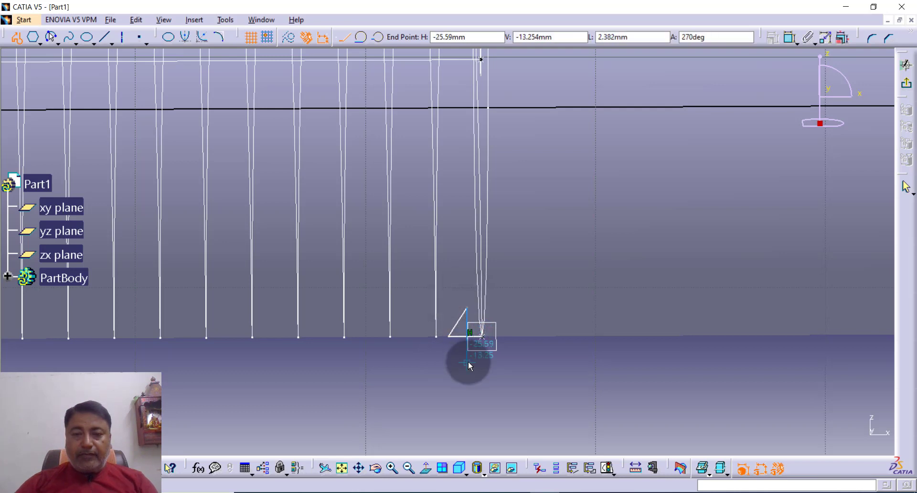
{"action": "double_click", "coordinate": [468, 363]}
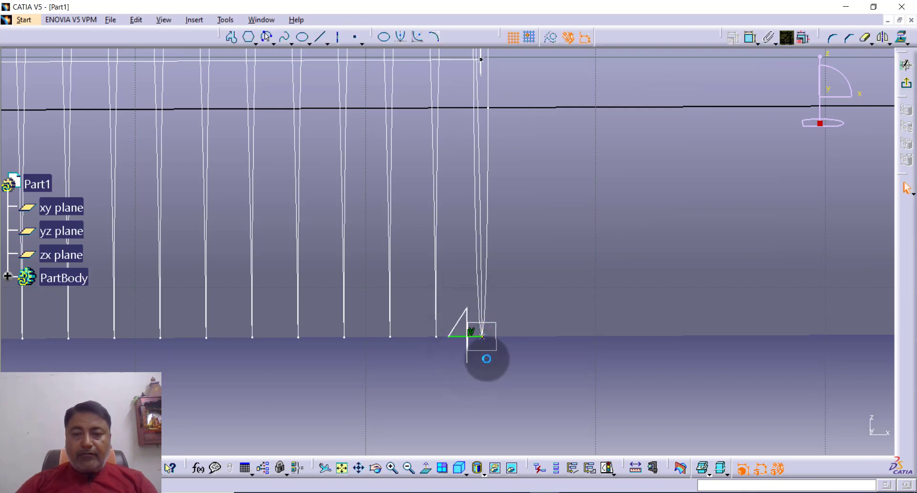
Quick Trim the vertical line below the baseline and the baseline beyond the vertical line, and delete the remaining horizontal piece.
{"action": "left_click", "coordinate": [394, 472]}
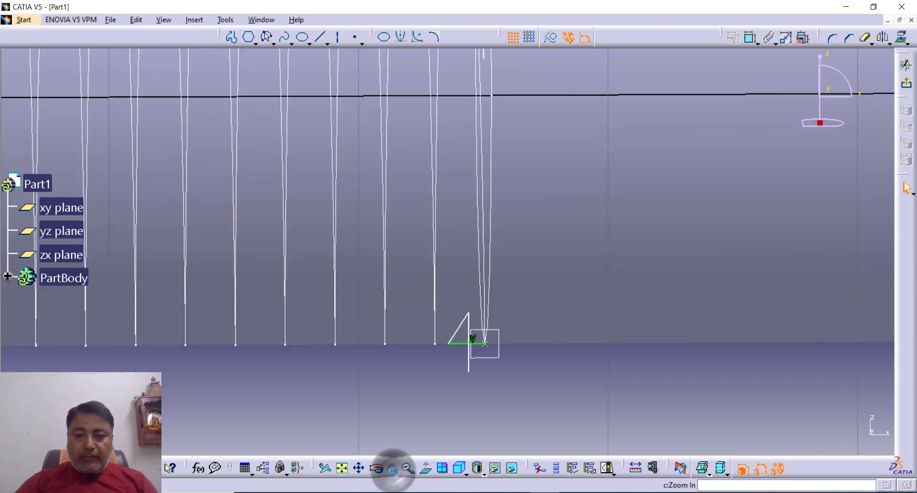
{"action": "middle_click_drag", "start_coordinate": [525, 416], "coordinate": [489, 262]}
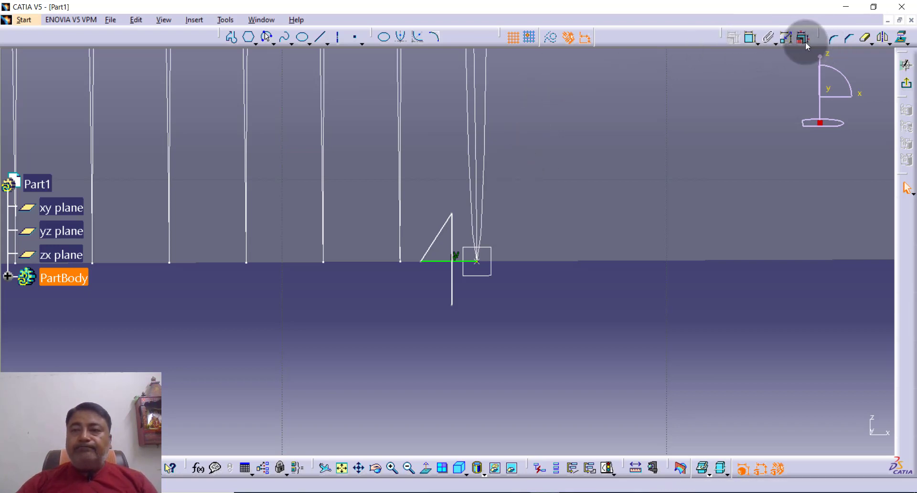
{"action": "left_click", "coordinate": [873, 44]}
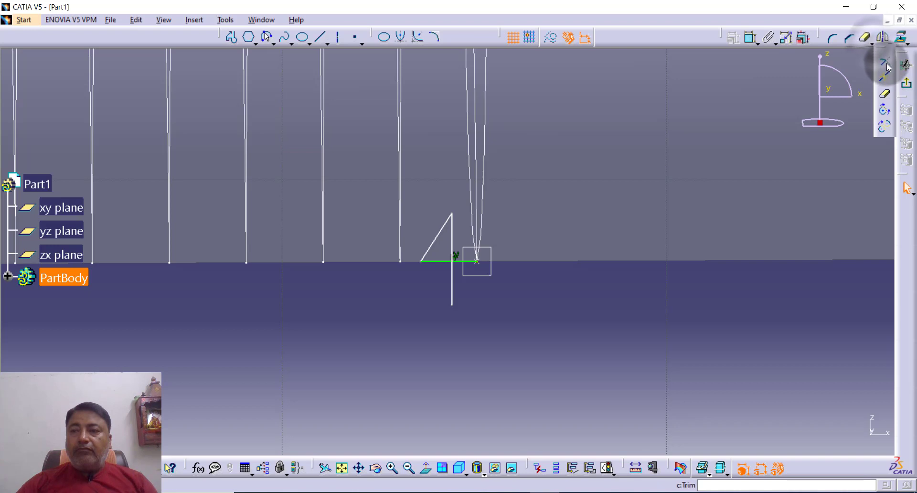
{"action": "left_click", "coordinate": [876, 56]}
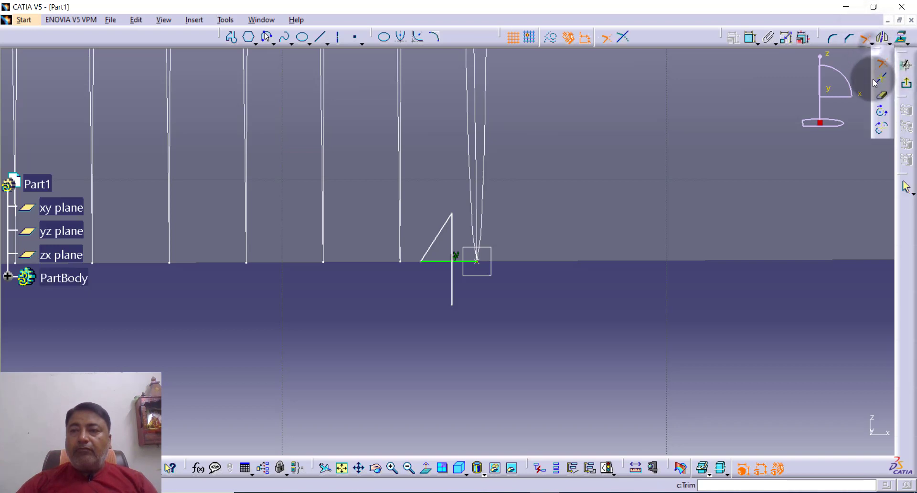
{"action": "left_click", "coordinate": [885, 98]}
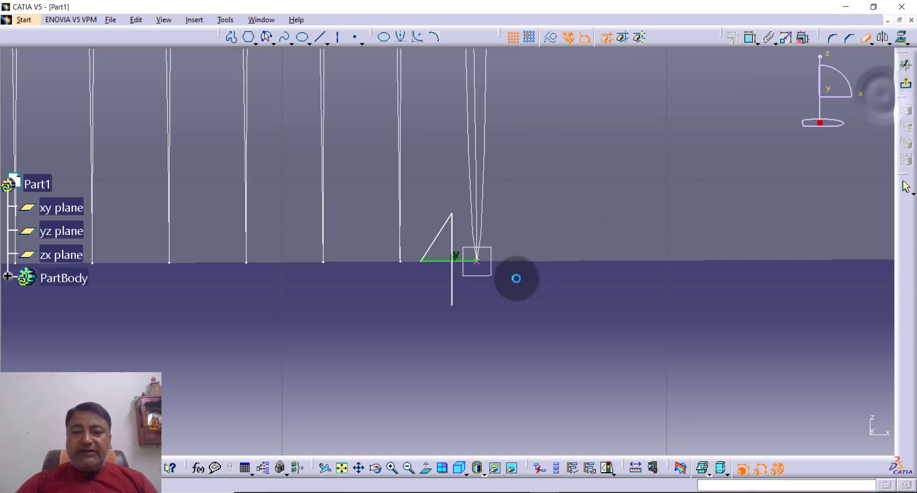
{"action": "left_click", "coordinate": [453, 289]}
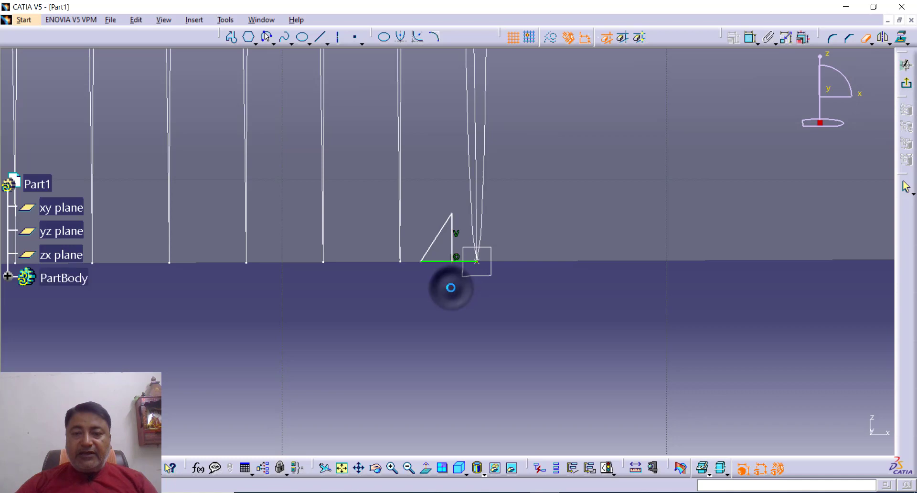
{"action": "left_click", "coordinate": [466, 263]}
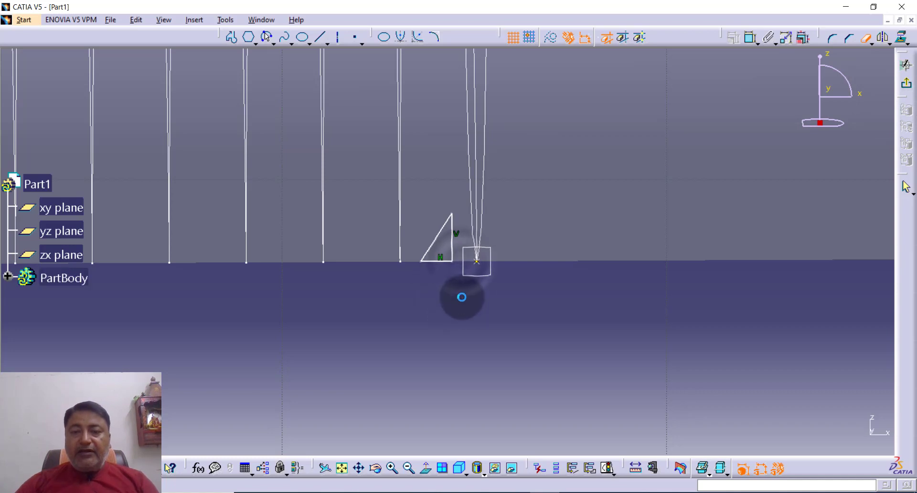
{"action": "left_click", "coordinate": [441, 264]}
{"action": "key", "text": "Delete"}
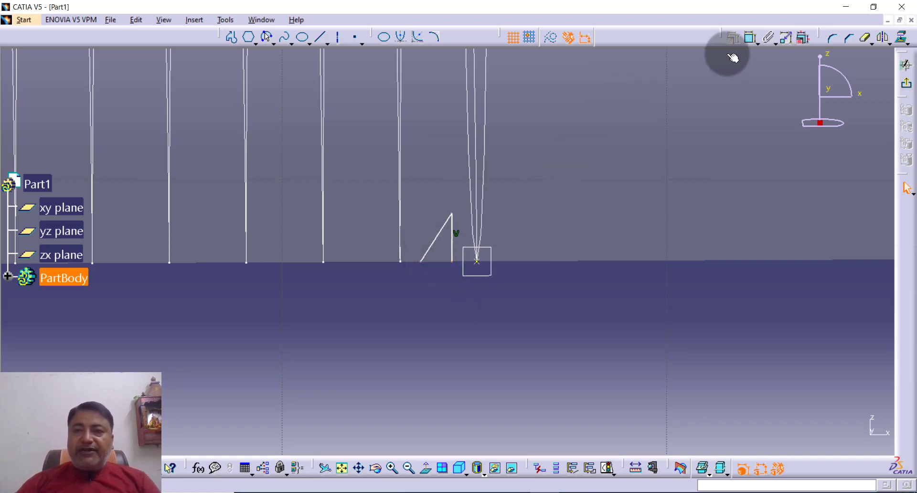
Dimension the angle between the slanted line and the vertical line and set it to 29 degrees.
{"action": "left_click", "coordinate": [749, 42]}
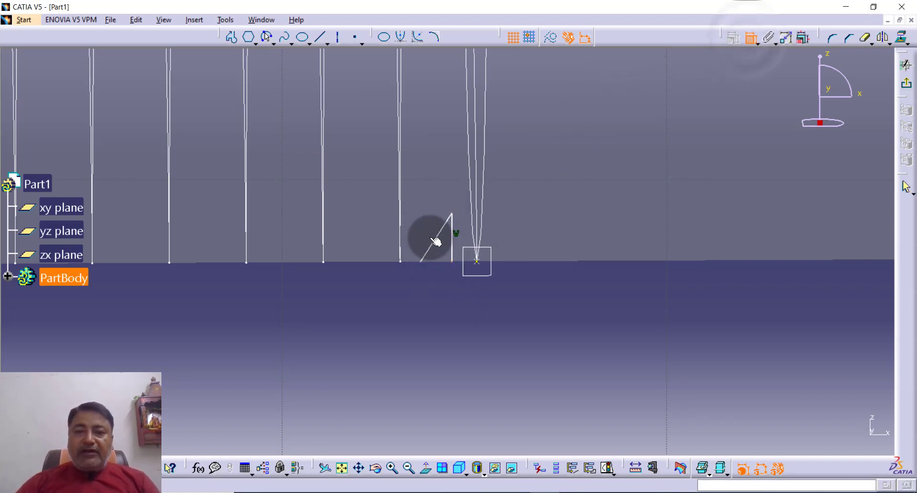
{"action": "left_click", "coordinate": [454, 244]}
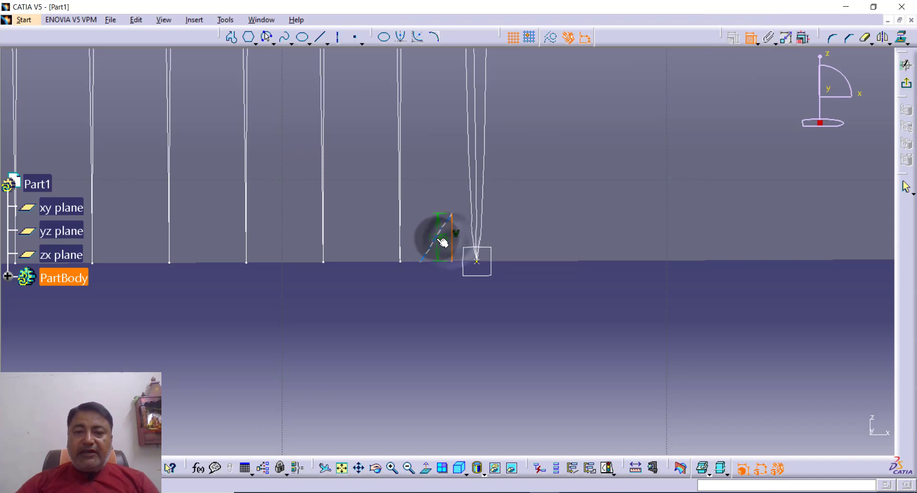
{"action": "left_click", "coordinate": [438, 235]}
{"action": "left_click", "coordinate": [430, 294]}
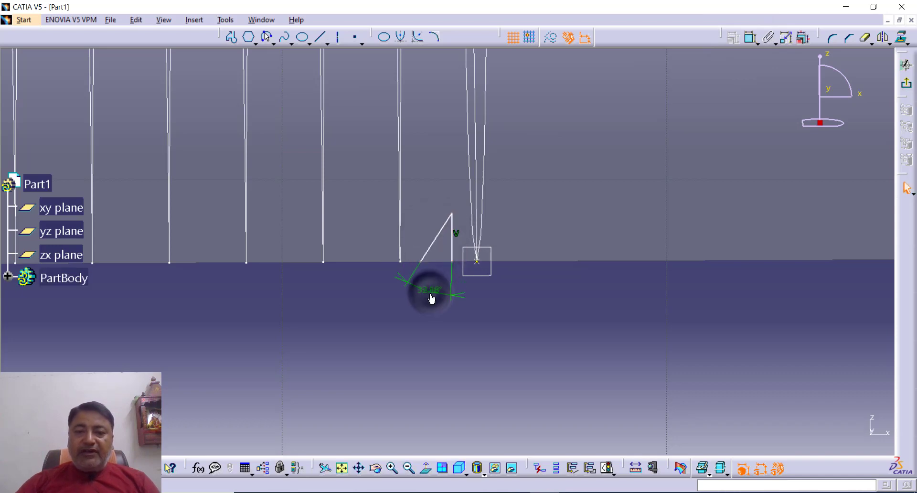
{"action": "double_click", "coordinate": [432, 298]}
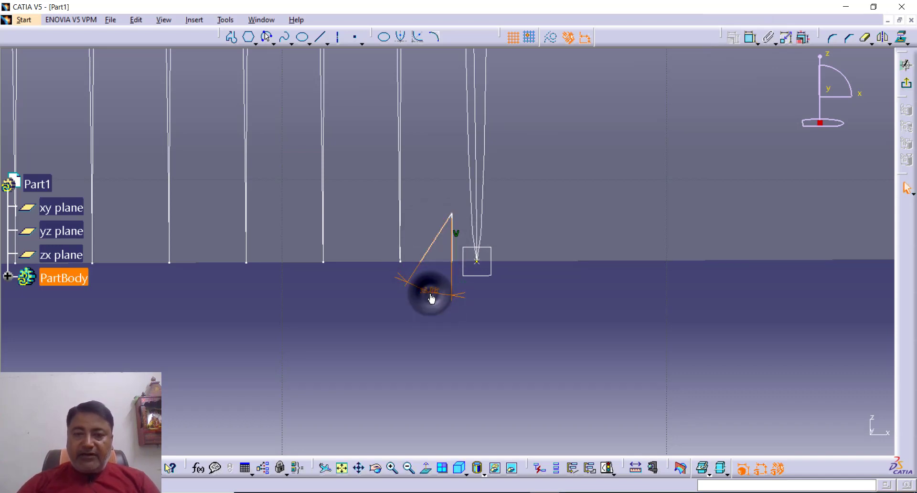
{"action": "type", "text": "2"}
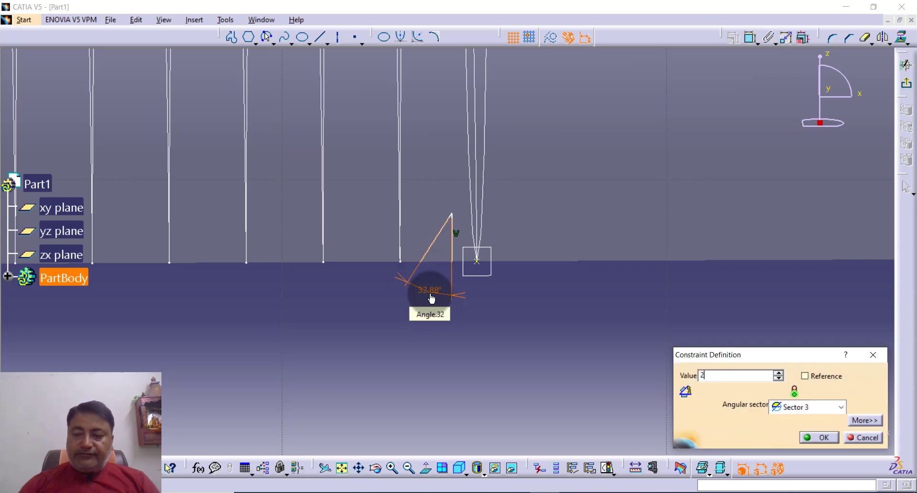
{"action": "type", "text": "9"}
{"action": "key", "text": "Return"}
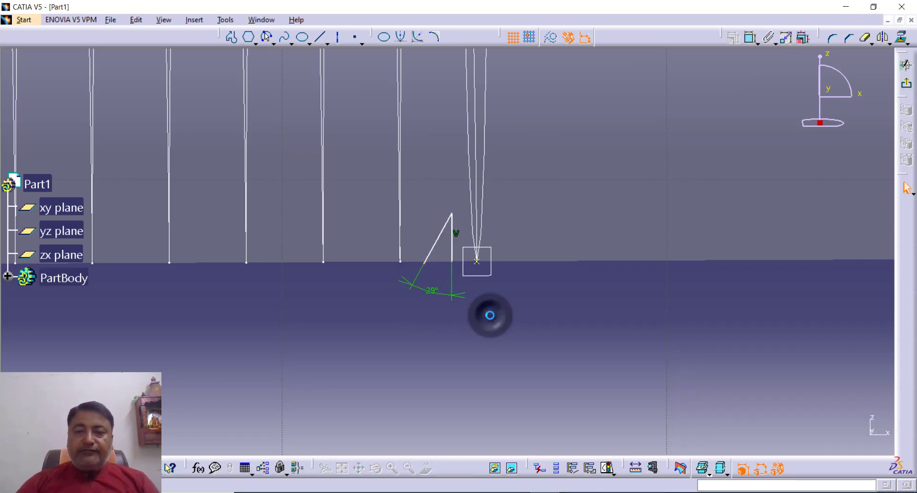
{"action": "left_click", "coordinate": [457, 242]}
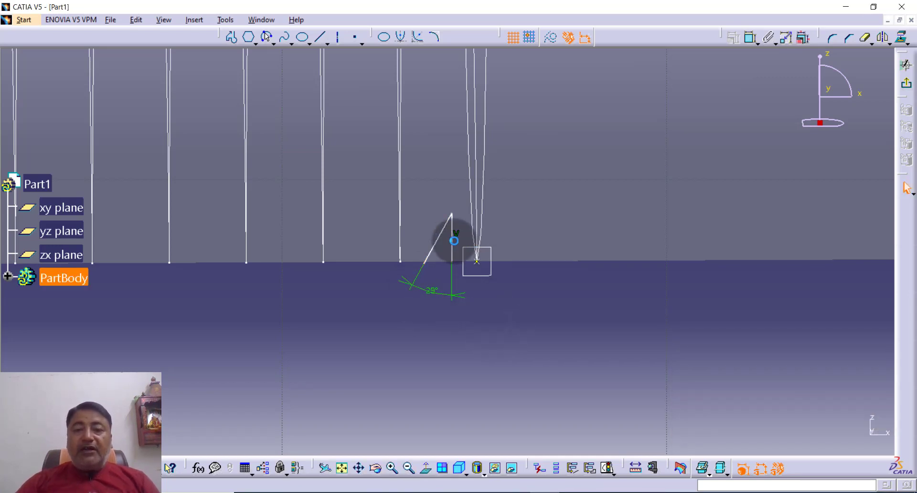
{"action": "left_click", "coordinate": [748, 38]}
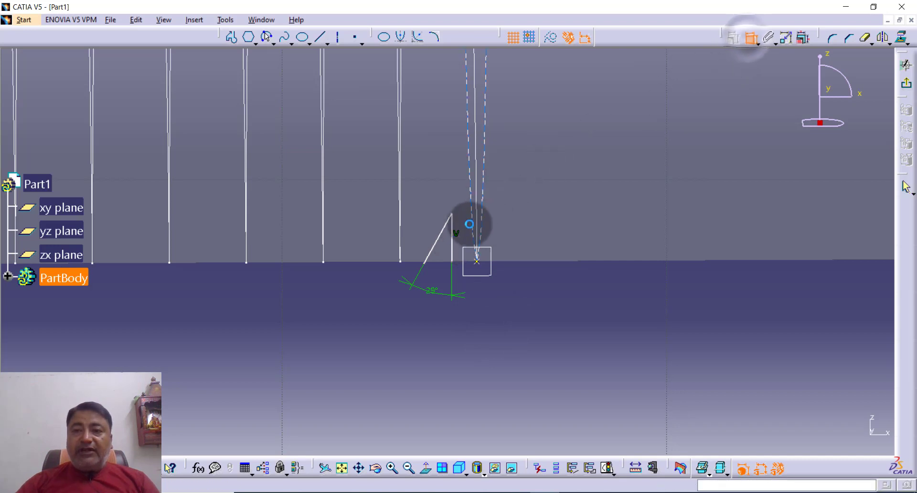
{"action": "left_click", "coordinate": [452, 243]}
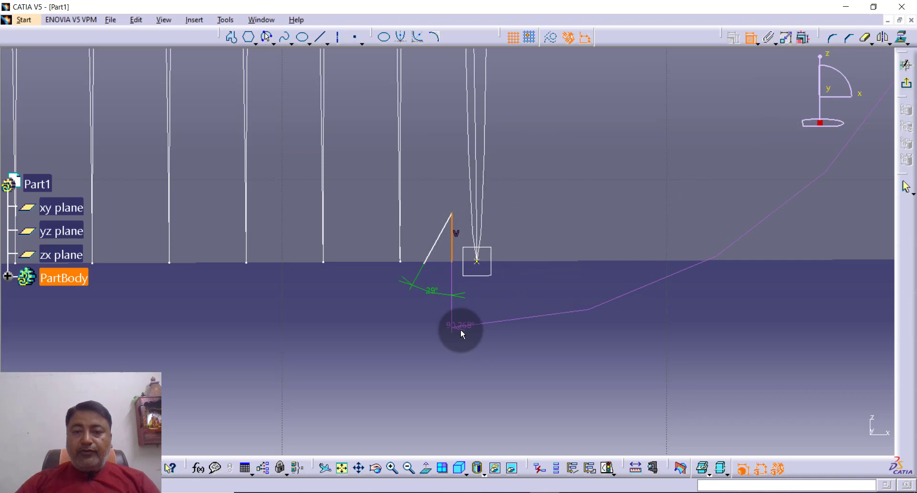
{"action": "key", "text": "Escape"}
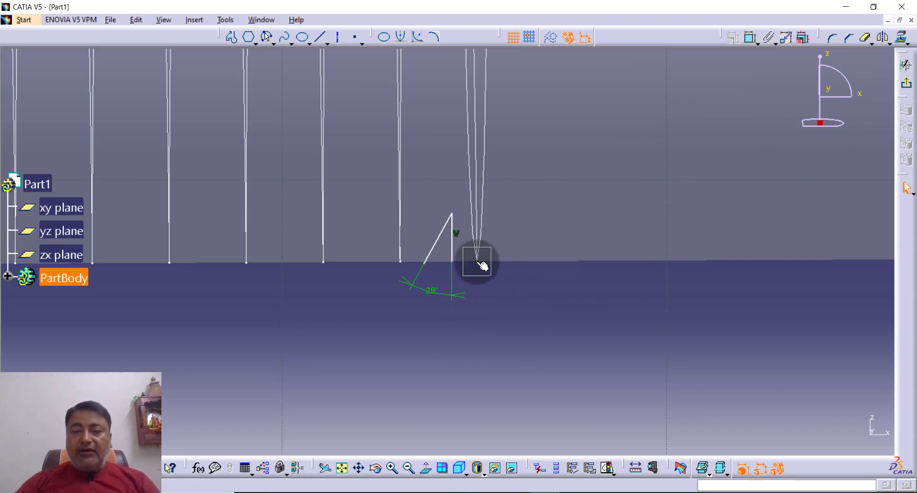
{"action": "left_click", "coordinate": [754, 42]}
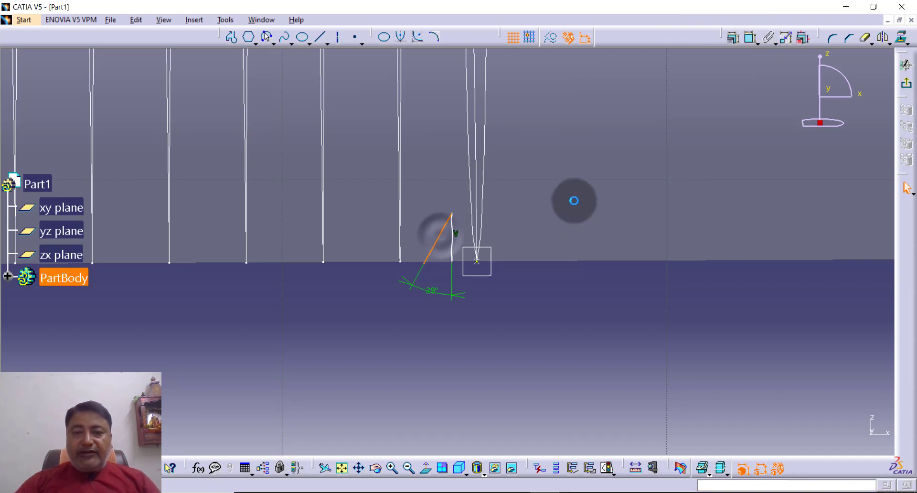
Mirror the slanted line about the vertical line to form the second side of the thread profile.
{"action": "left_click", "coordinate": [834, 40]}
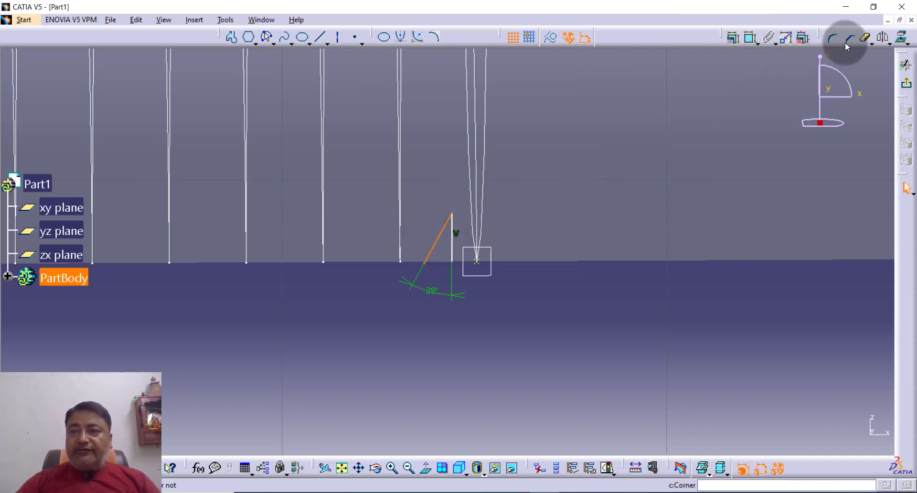
{"action": "left_click", "coordinate": [884, 39]}
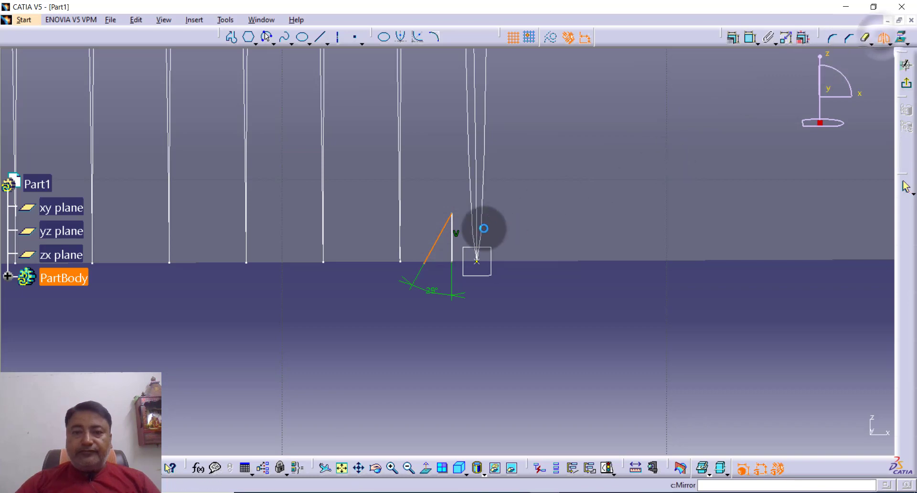
{"action": "left_click", "coordinate": [452, 248]}
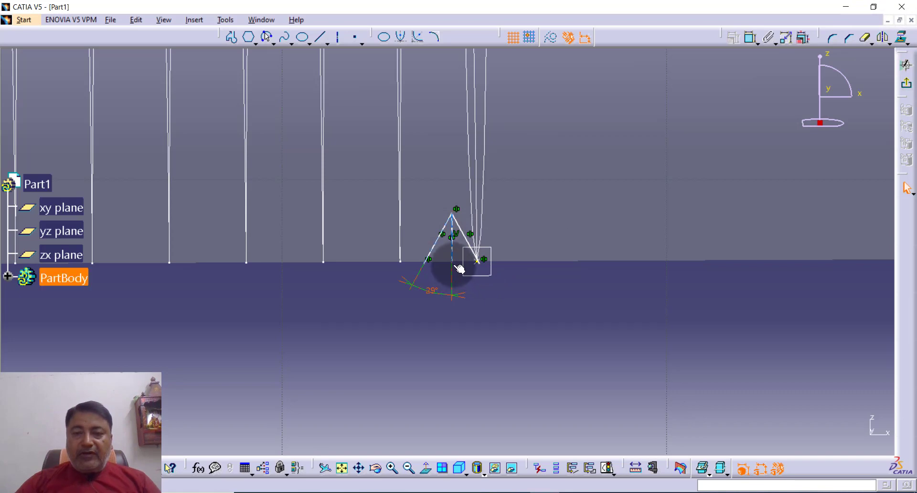
Close the triangle with a horizontal base line between the lower ends of its sides, and delete the vertical centre line.
{"action": "left_click", "coordinate": [391, 469]}
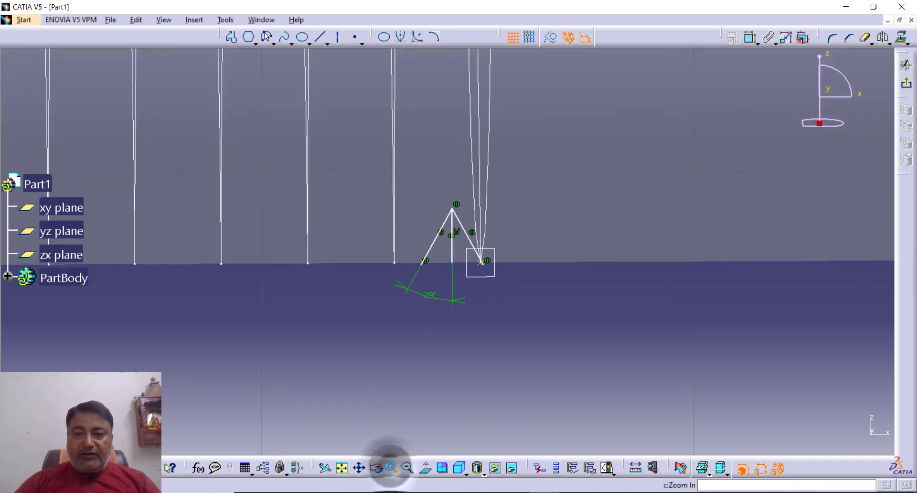
{"action": "left_click", "coordinate": [392, 468]}
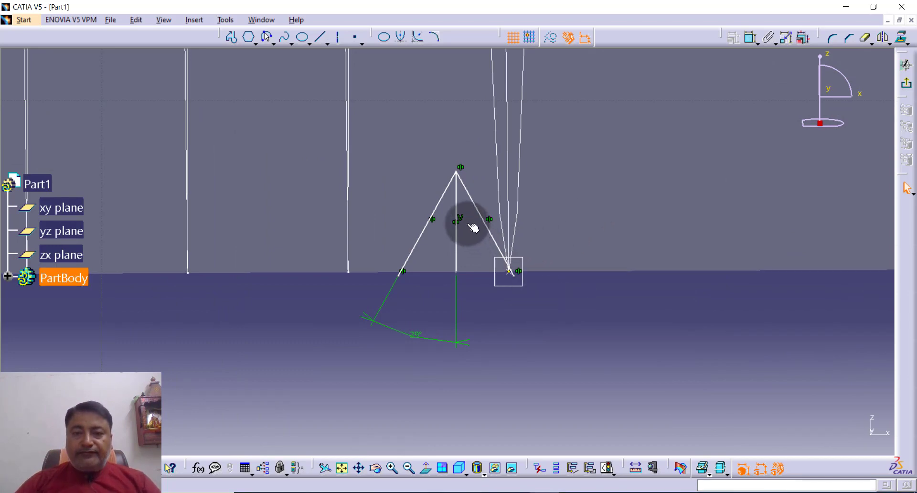
{"action": "left_click", "coordinate": [233, 41]}
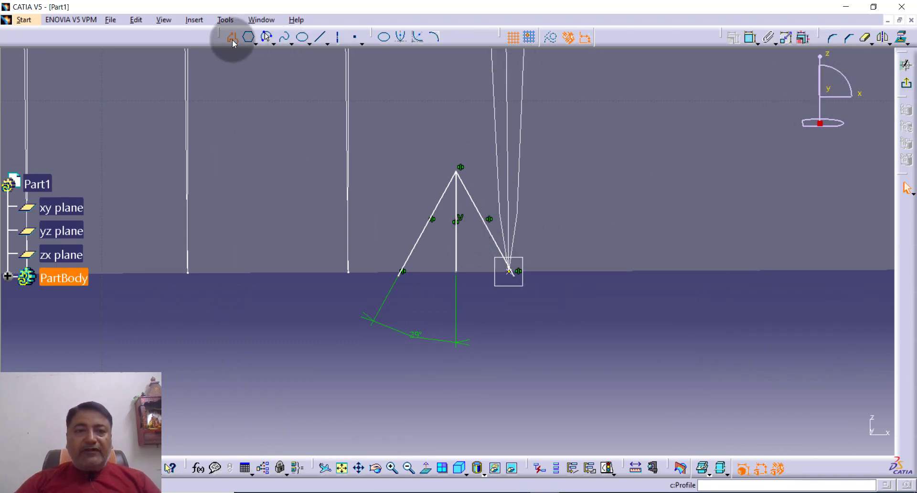
{"action": "left_click", "coordinate": [402, 277]}
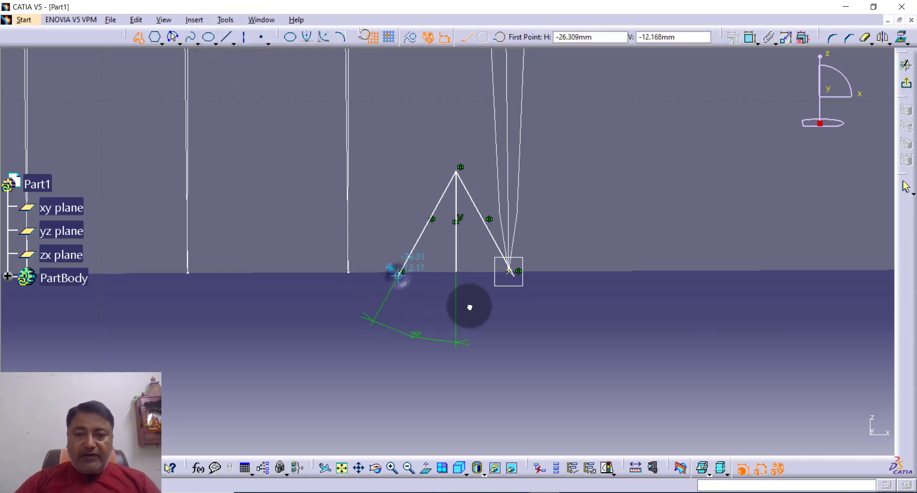
{"action": "double_click", "coordinate": [520, 278]}
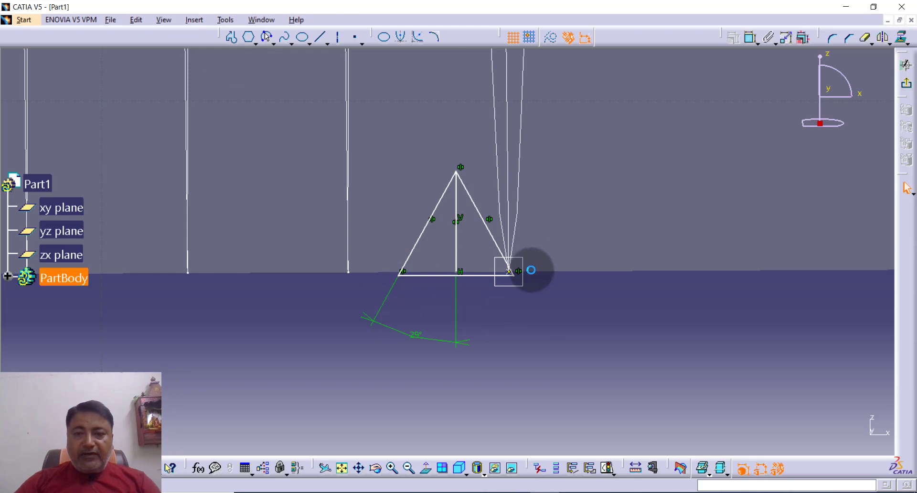
{"action": "left_click", "coordinate": [456, 246]}
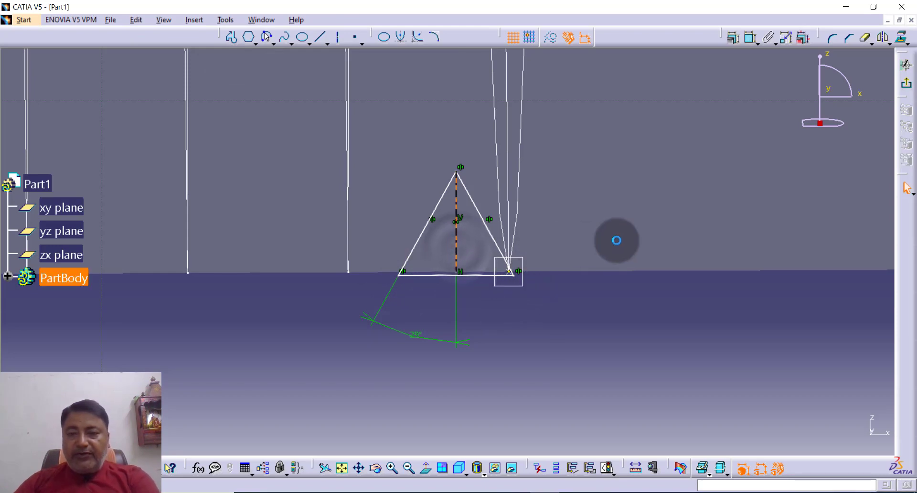
{"action": "key", "text": "Delete"}
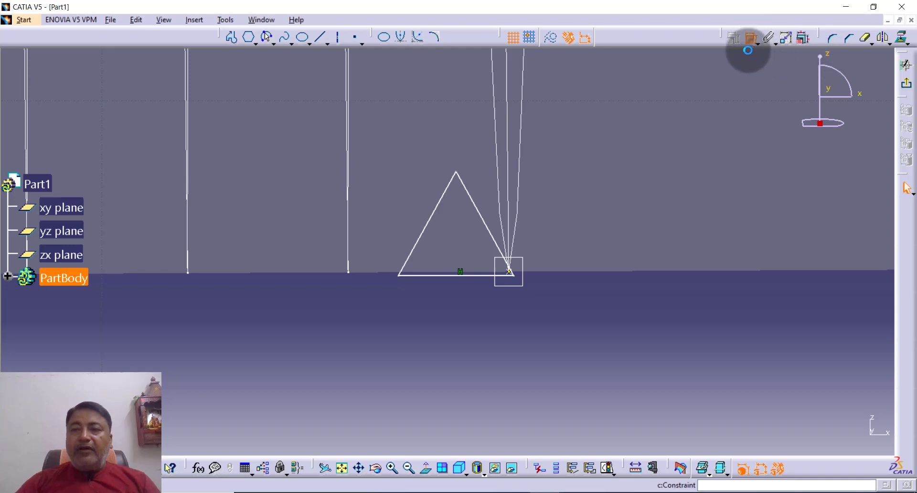
{"action": "left_click", "coordinate": [748, 51]}
{"action": "left_click", "coordinate": [510, 272]}
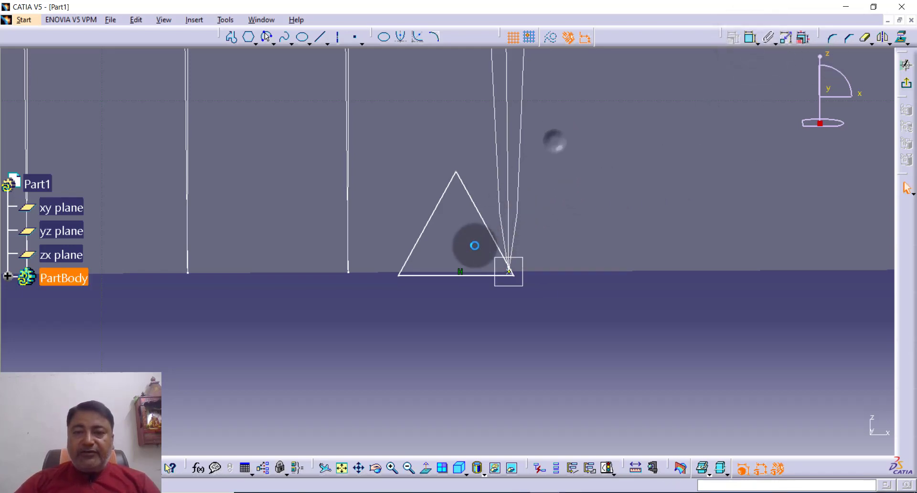
{"action": "left_click", "coordinate": [869, 43]}
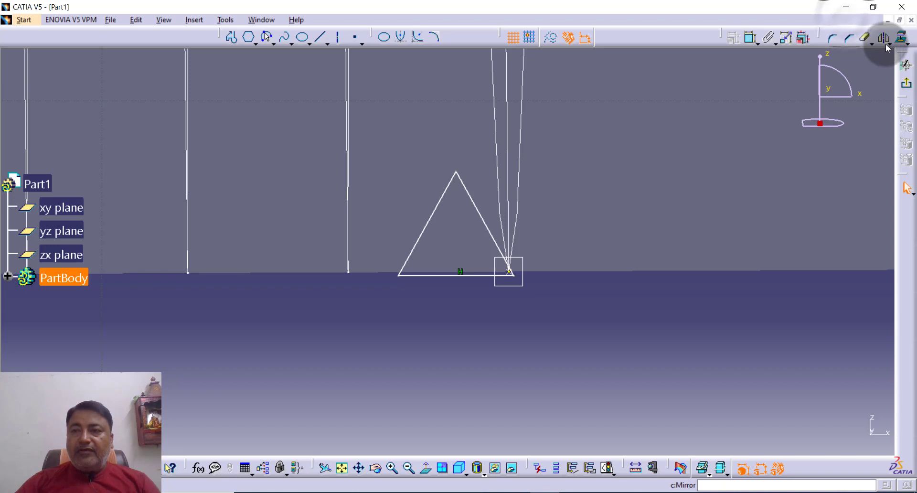
{"action": "left_click", "coordinate": [885, 41]}
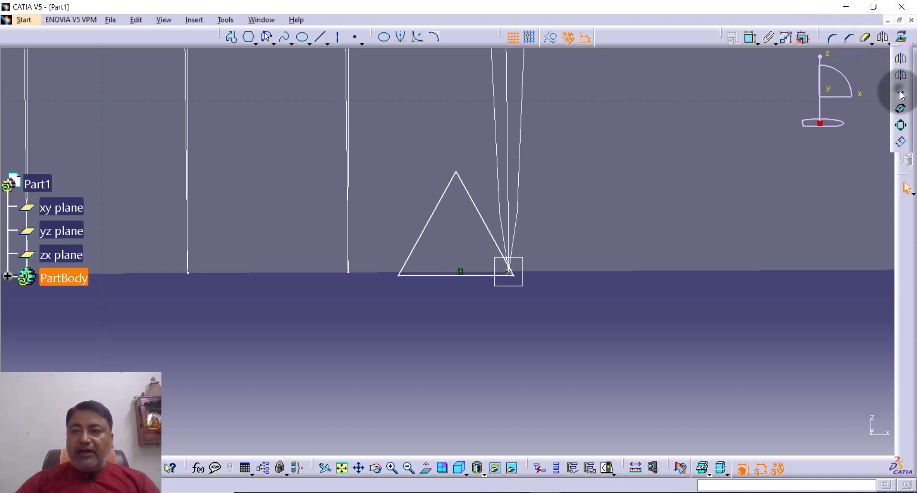
{"action": "left_click", "coordinate": [901, 94]}
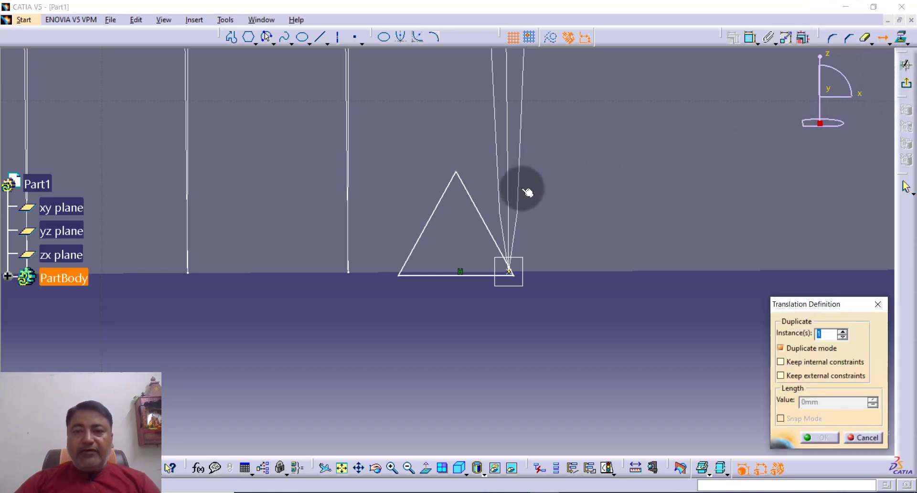
{"action": "left_click", "coordinate": [537, 162]}
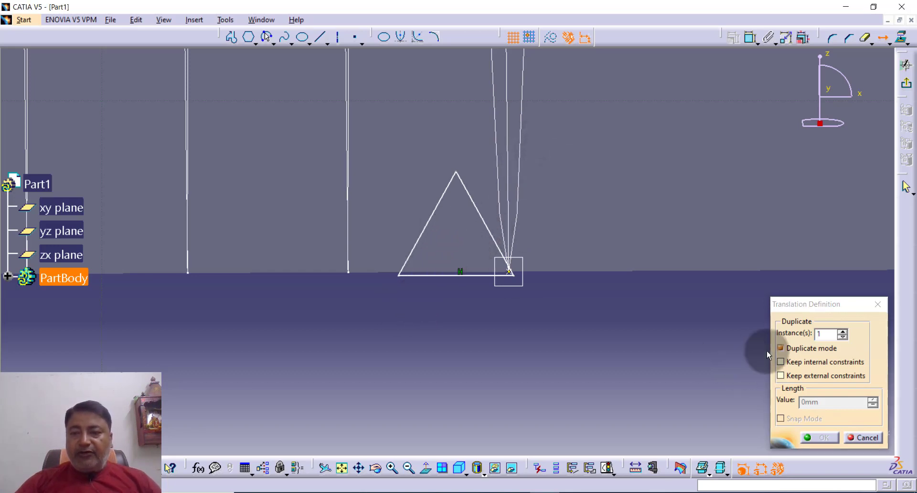
{"action": "left_click", "coordinate": [793, 350]}
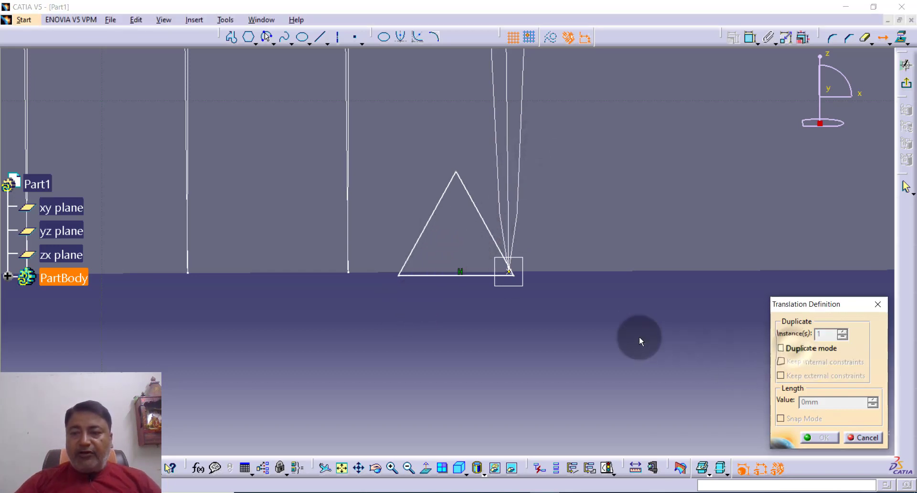
Translate all three sides of the triangle without duplication, moving its lower corner nearest the helix onto the helix's start point.
{"action": "left_click", "coordinate": [490, 229]}
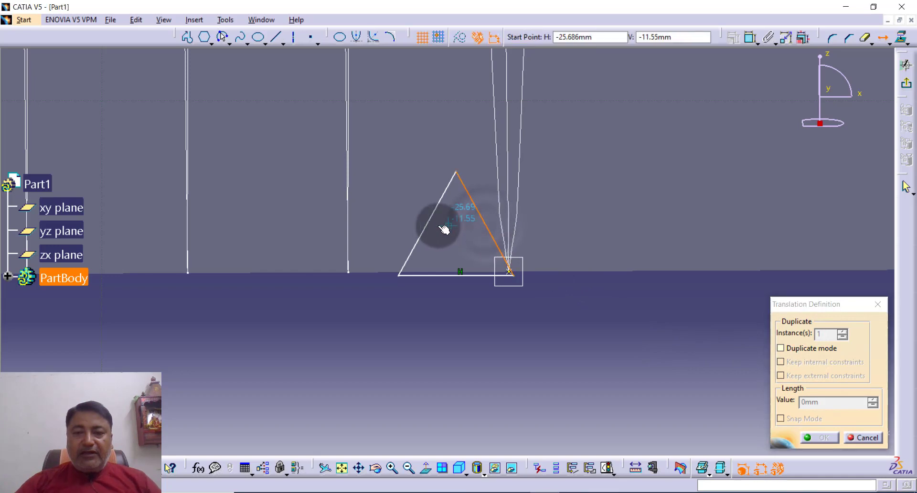
{"action": "key", "text": "Escape"}
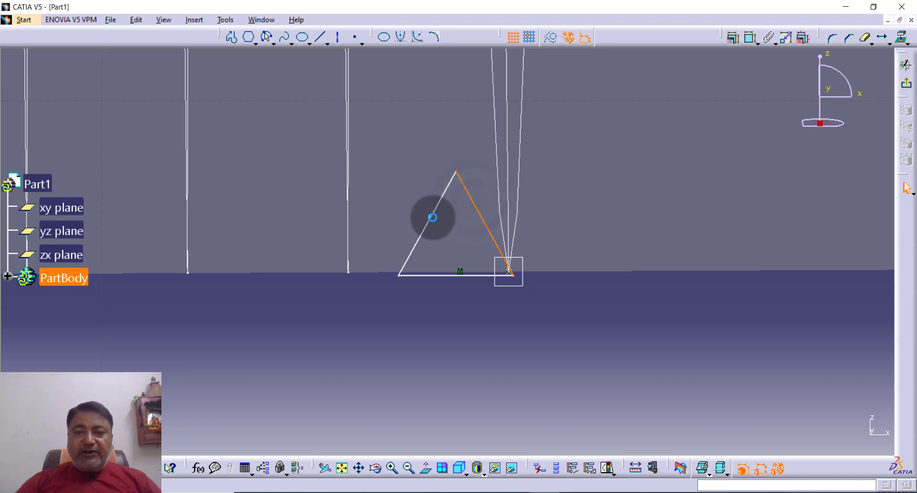
{"action": "left_click", "coordinate": [432, 216], "text": "ctrl"}
{"action": "left_click", "coordinate": [437, 275], "text": "ctrl"}
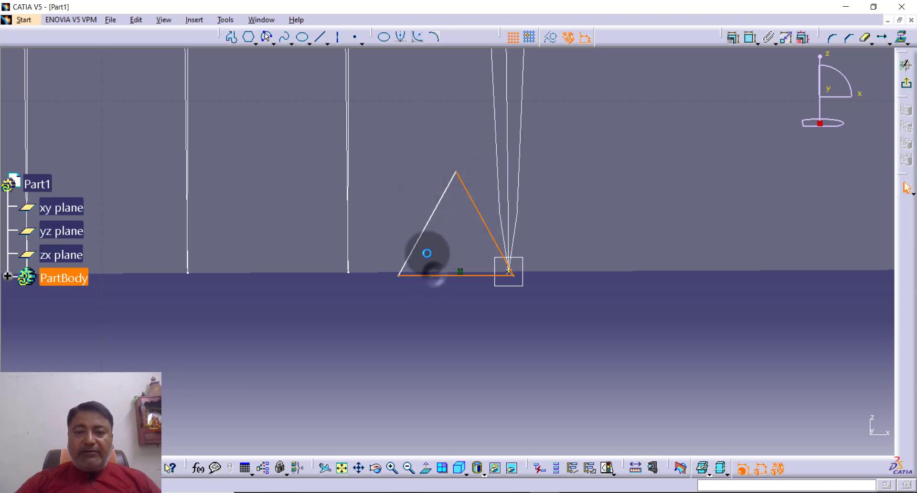
{"action": "left_click", "coordinate": [422, 233], "text": "ctrl"}
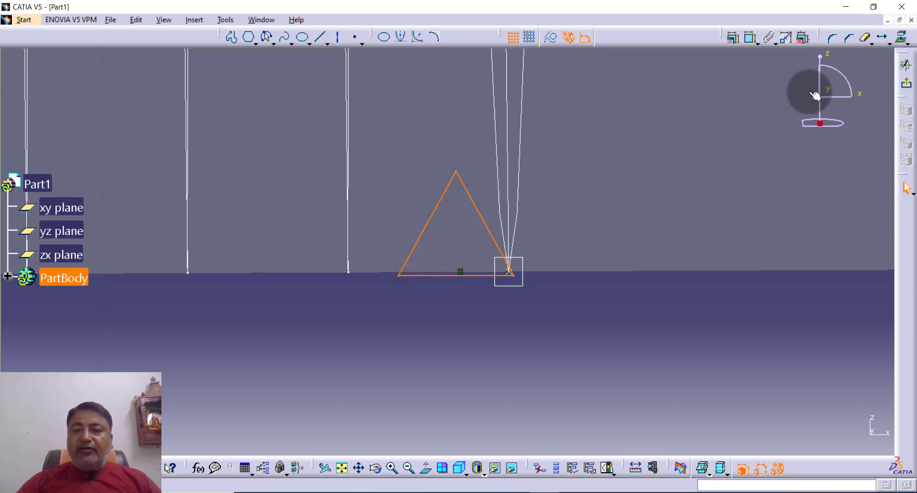
{"action": "left_click", "coordinate": [882, 38]}
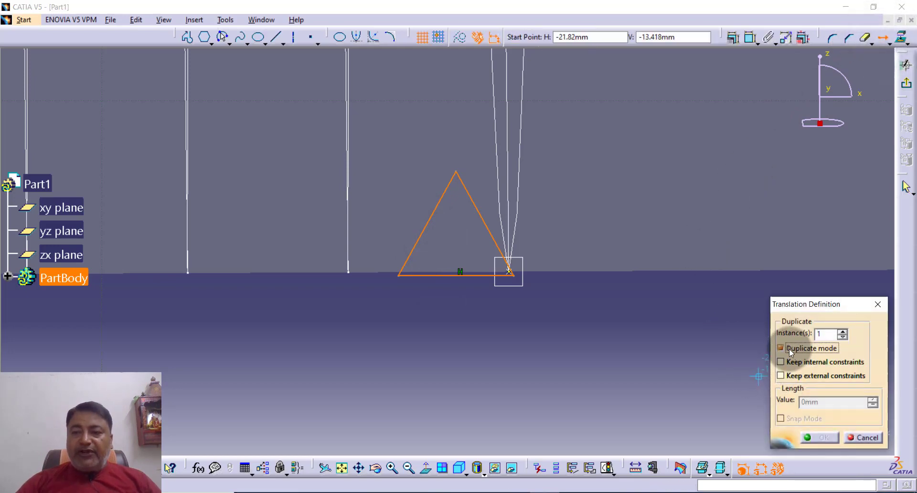
{"action": "left_click", "coordinate": [789, 348]}
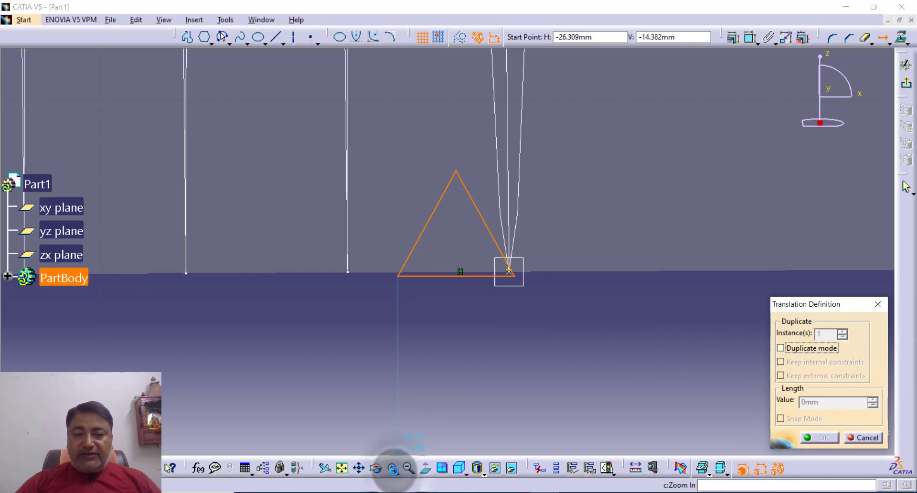
{"action": "left_click", "coordinate": [394, 470]}
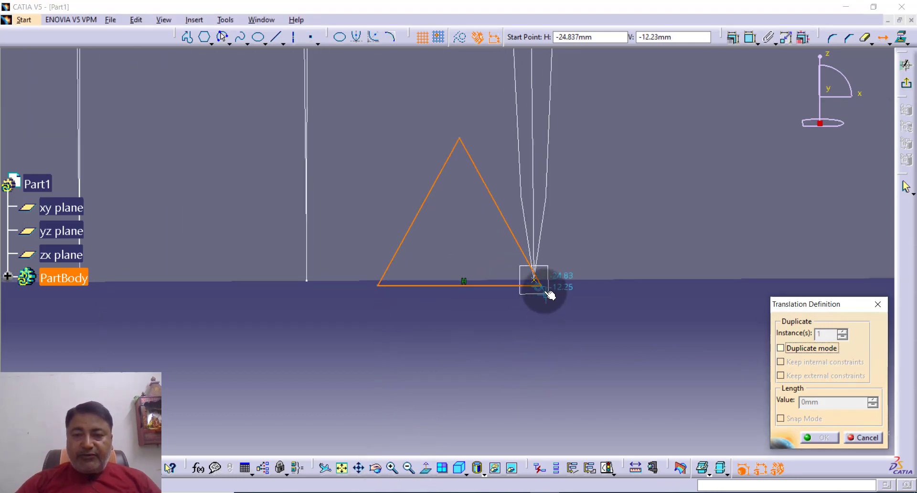
{"action": "left_click", "coordinate": [547, 289]}
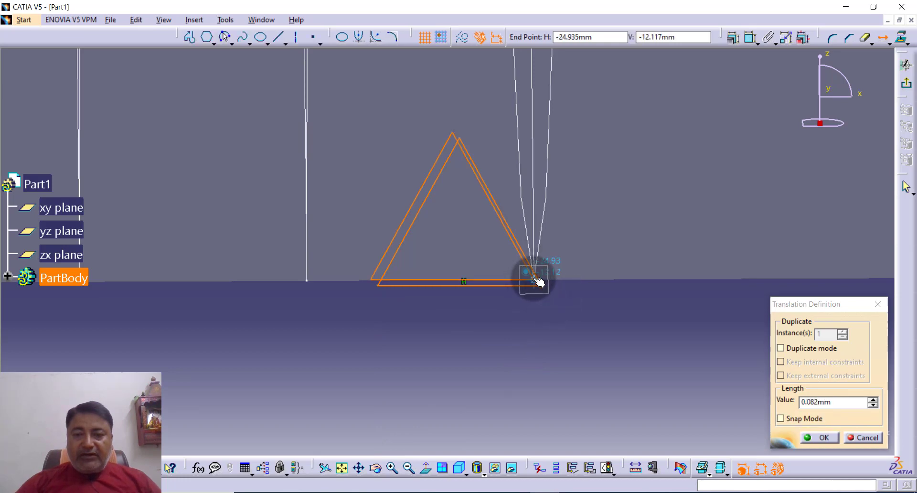
{"action": "left_click", "coordinate": [537, 281]}
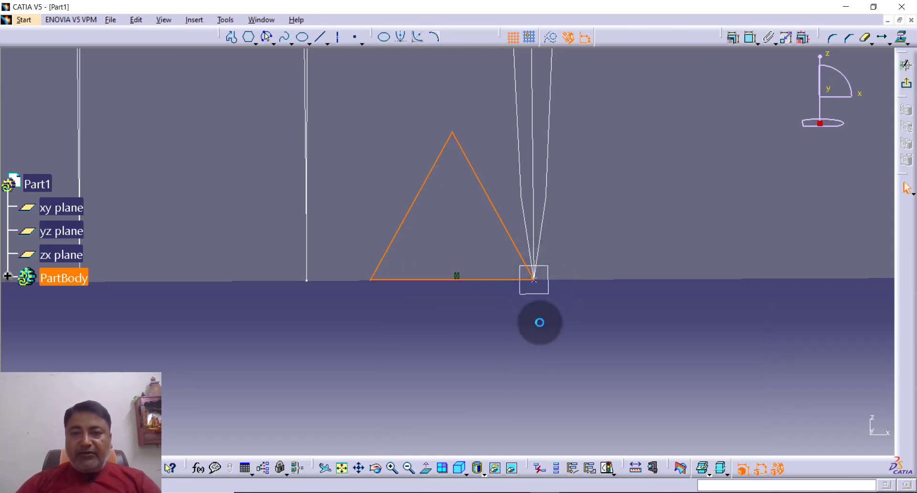
{"action": "left_click", "coordinate": [540, 322]}
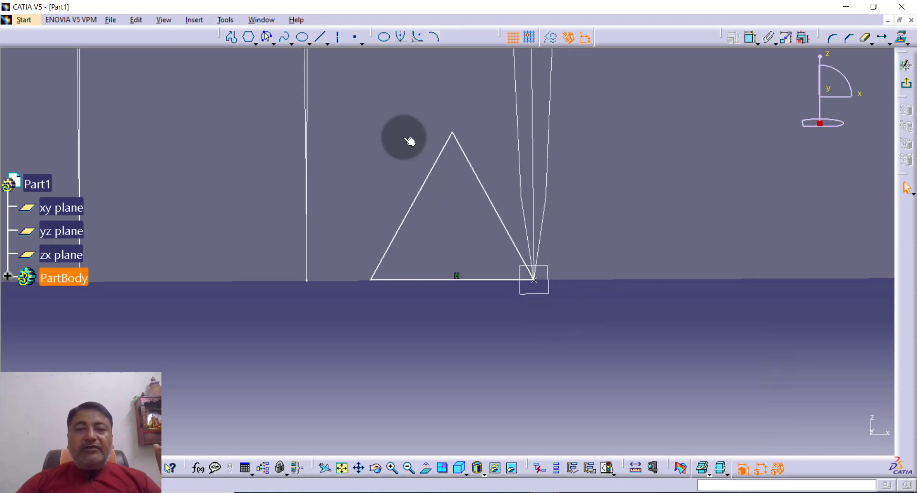
Round the apex of the triangular thread profile with a corner of 0.05 mm radius.
{"action": "left_click", "coordinate": [848, 41]}
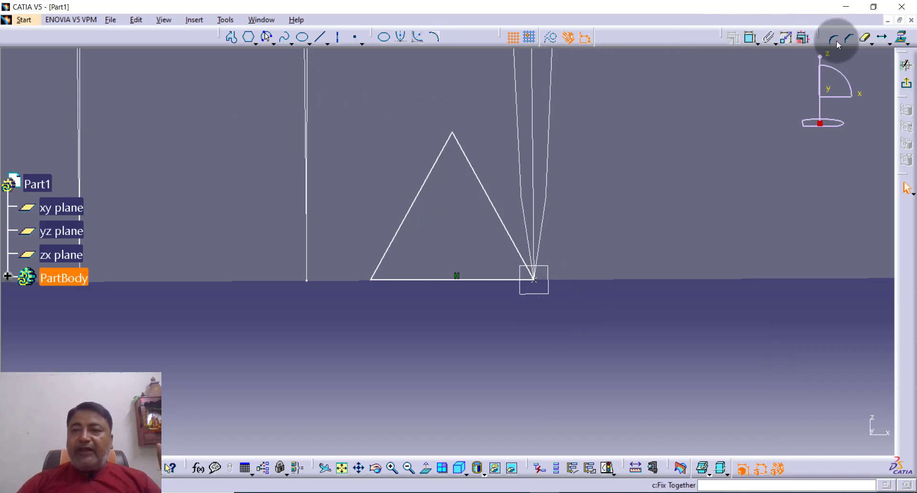
{"action": "left_click", "coordinate": [442, 157]}
{"action": "left_click", "coordinate": [465, 152]}
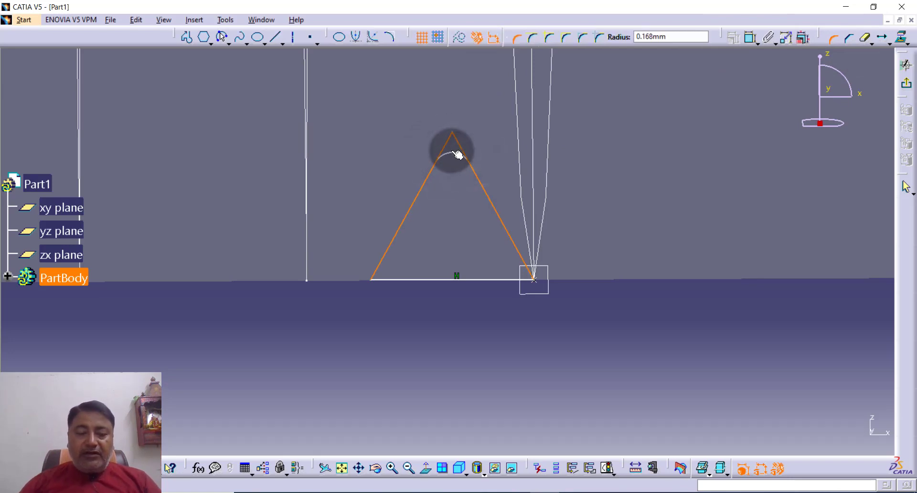
{"action": "key", "text": "Tab"}
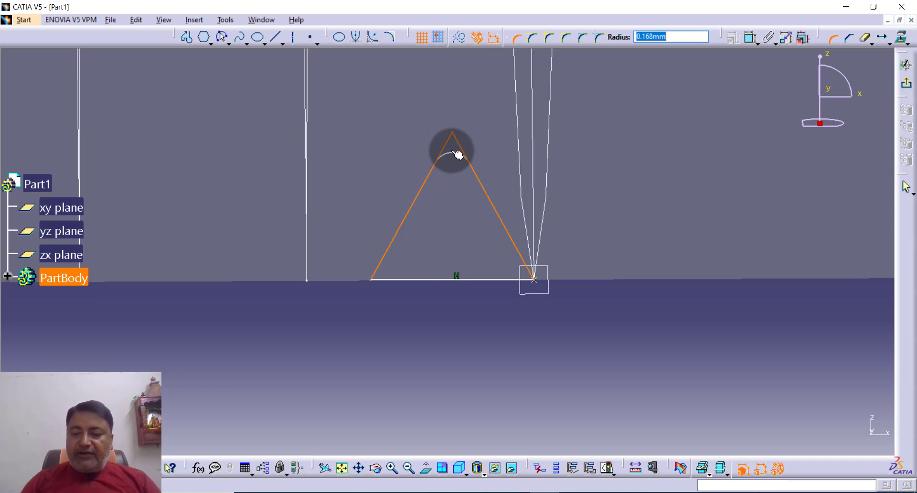
{"action": "type", "text": "0.05"}
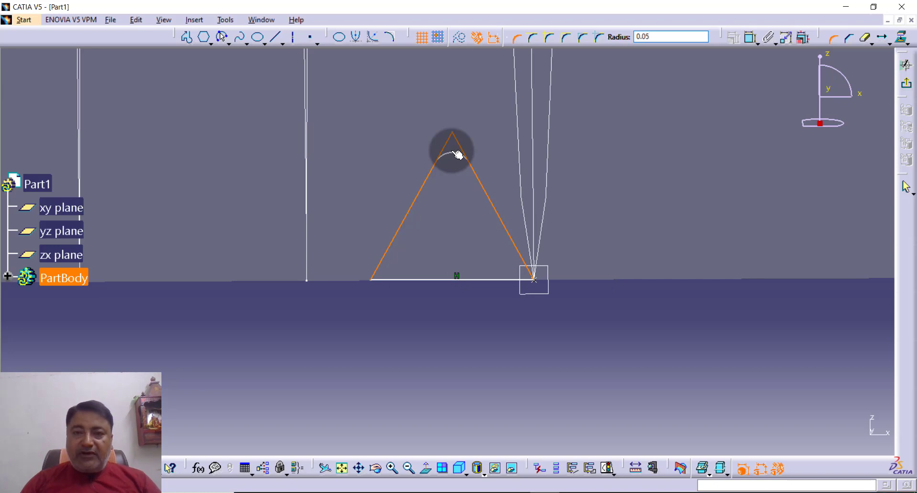
{"action": "key", "text": "Return"}
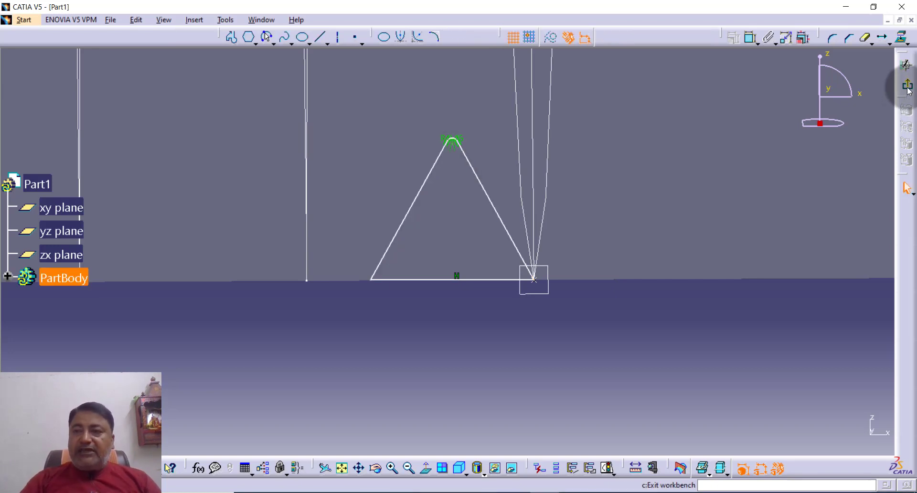
Leave the thread profile sketch and switch to the Part Design workbench.
{"action": "middle_click_drag", "start_coordinate": [717, 239], "coordinate": [700, 260]}
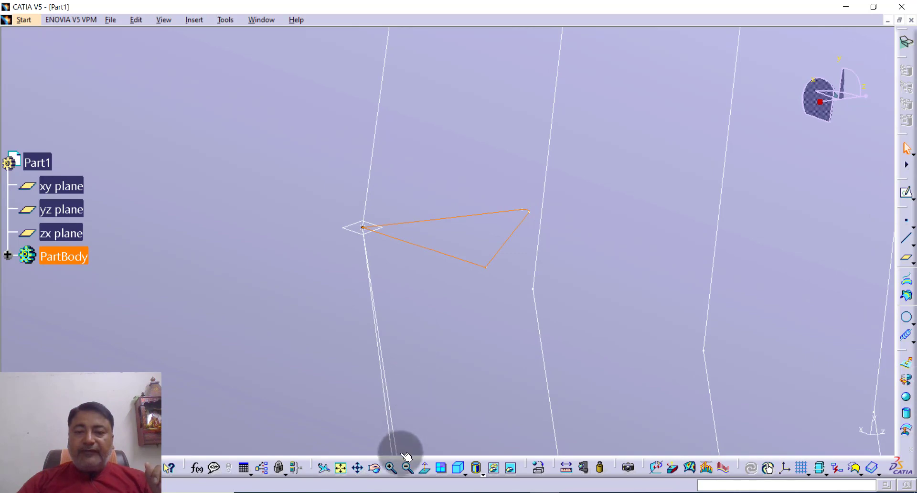
{"action": "left_click", "coordinate": [408, 469]}
{"action": "left_click", "coordinate": [408, 472]}
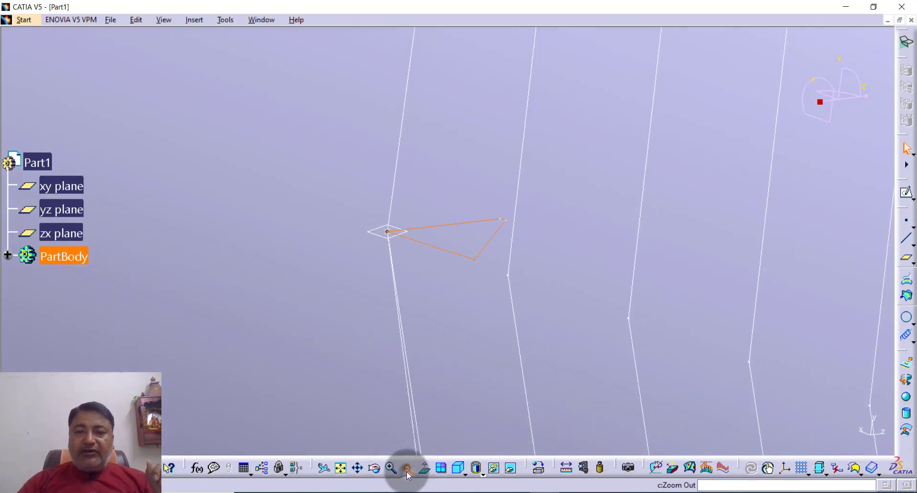
{"action": "left_click", "coordinate": [407, 472]}
{"action": "left_click", "coordinate": [407, 472]}
{"action": "left_click", "coordinate": [408, 472]}
{"action": "left_click", "coordinate": [407, 472]}
{"action": "left_click", "coordinate": [408, 472]}
{"action": "left_click", "coordinate": [408, 472]}
{"action": "left_click", "coordinate": [408, 470]}
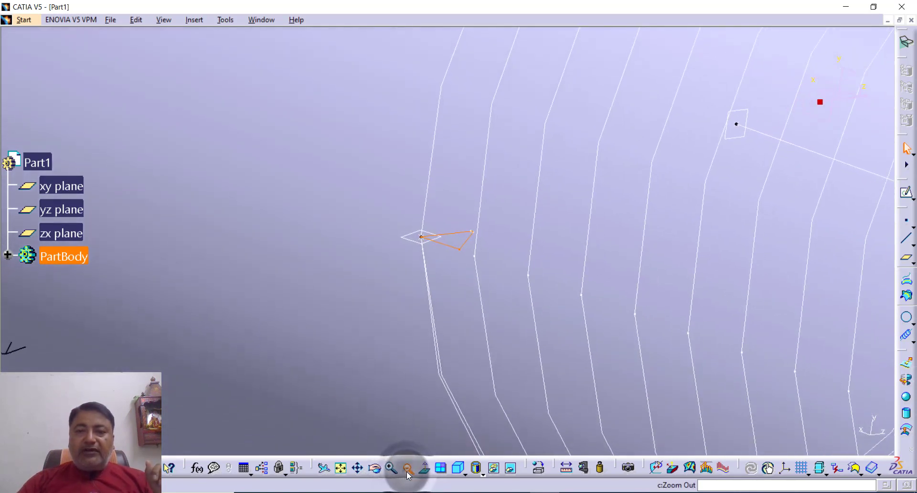
{"action": "left_click", "coordinate": [407, 470]}
{"action": "left_click", "coordinate": [407, 470]}
{"action": "left_click", "coordinate": [408, 471]}
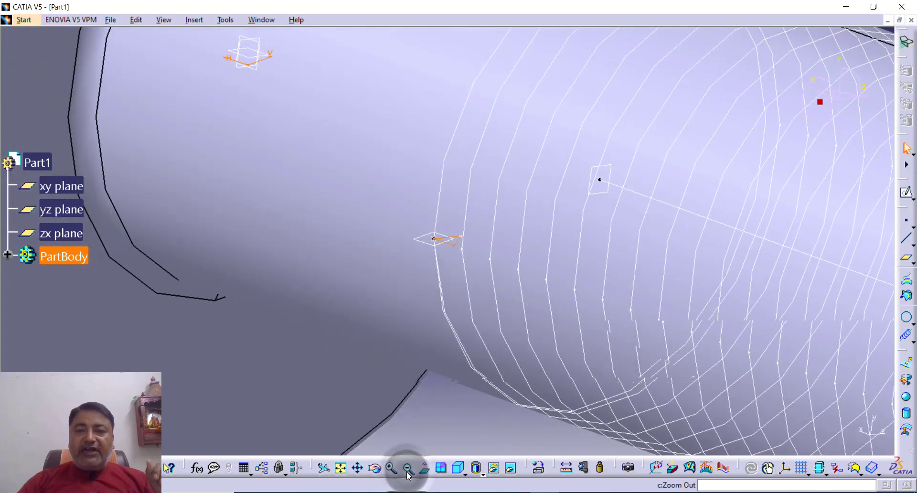
{"action": "left_click", "coordinate": [407, 471]}
{"action": "left_click", "coordinate": [407, 471]}
{"action": "left_click", "coordinate": [408, 470]}
{"action": "left_click", "coordinate": [407, 471]}
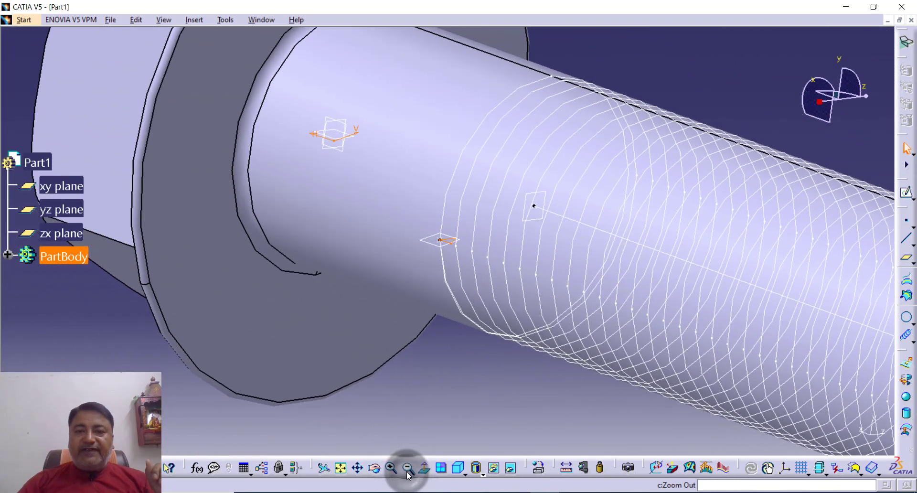
{"action": "left_click", "coordinate": [407, 471]}
{"action": "left_click", "coordinate": [407, 471]}
{"action": "left_click", "coordinate": [408, 471]}
{"action": "left_click", "coordinate": [407, 470]}
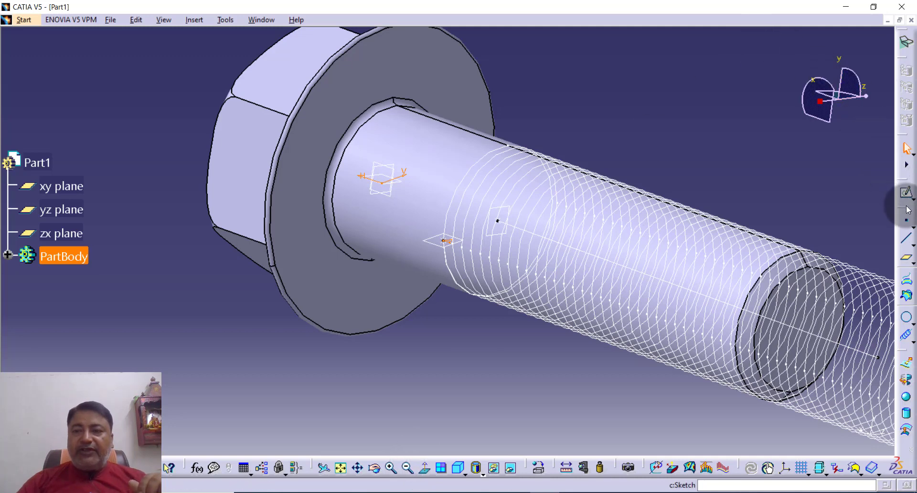
{"action": "left_click", "coordinate": [29, 20]}
{"action": "mouse_move", "coordinate": [42, 47]}
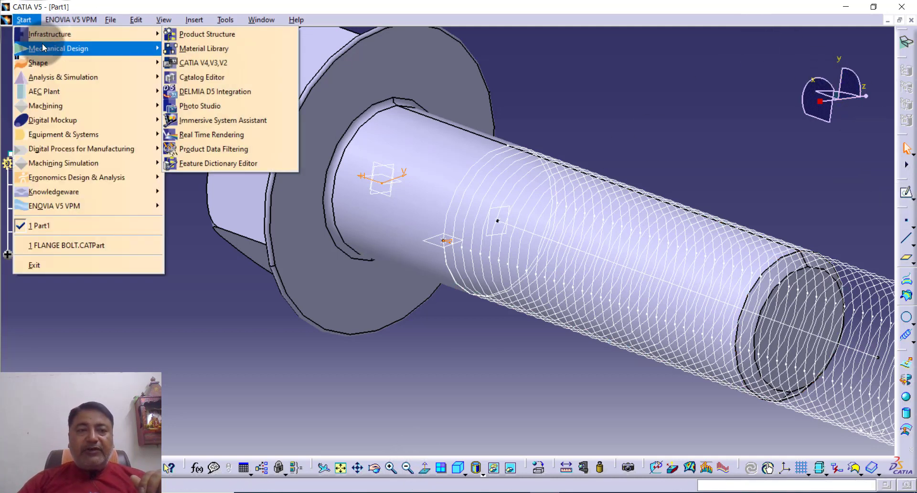
{"action": "left_click", "coordinate": [210, 49]}
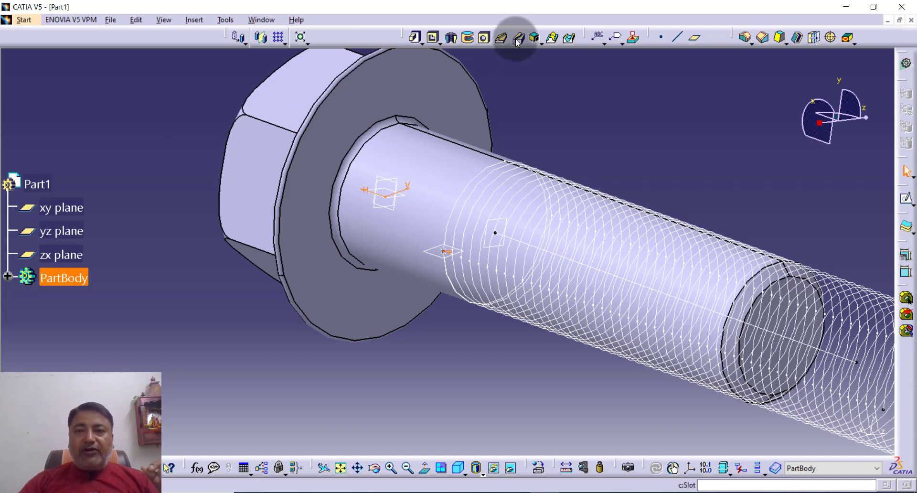
Cut the thread with a Slot of the triangular profile along the helix, using a profile control other than Keep angle.
{"action": "left_click", "coordinate": [518, 39]}
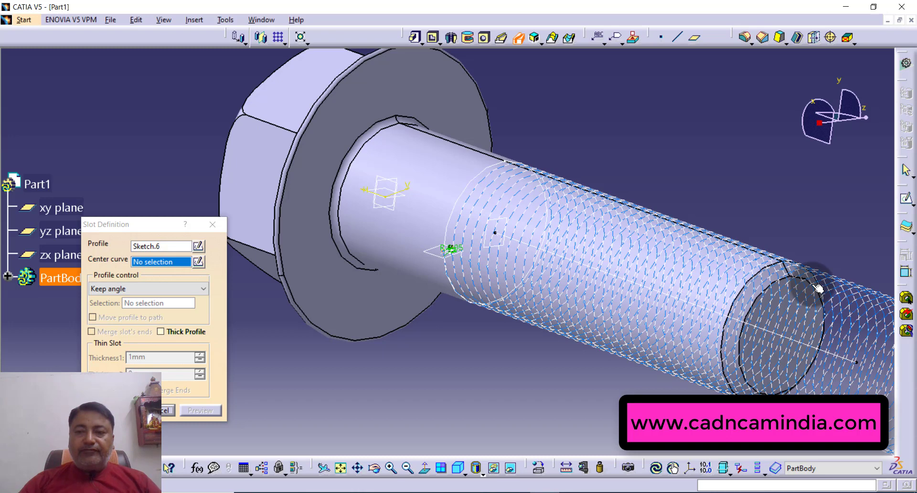
{"action": "left_click", "coordinate": [818, 288]}
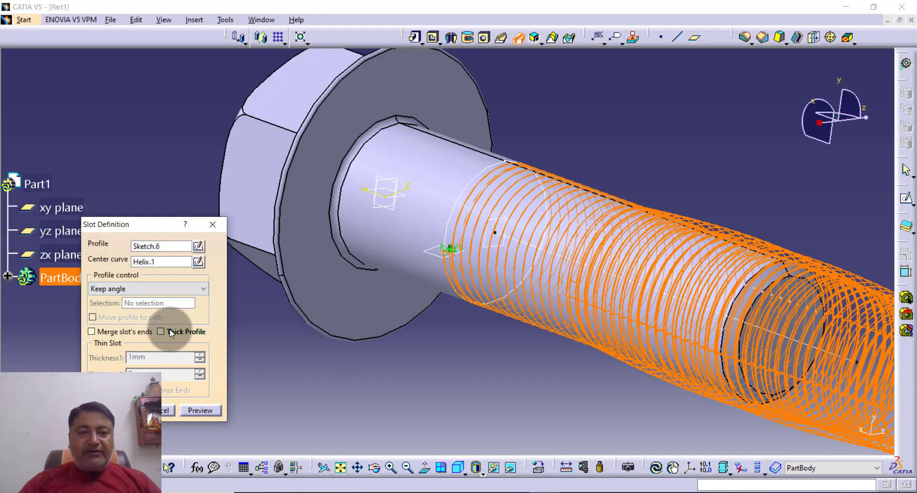
{"action": "left_click", "coordinate": [136, 289]}
{"action": "left_click", "coordinate": [137, 309]}
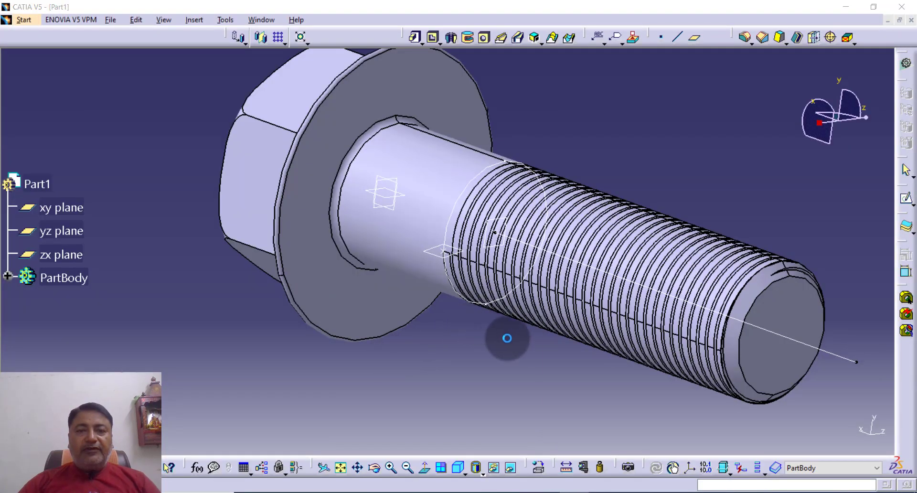
{"action": "left_click", "coordinate": [871, 306]}
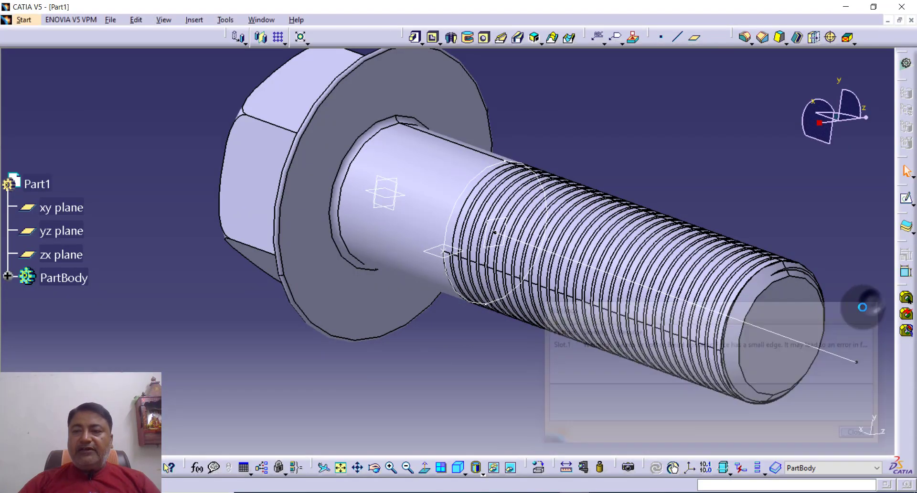
{"action": "middle_click_drag", "start_coordinate": [615, 380], "coordinate": [595, 149]}
{"action": "middle_click_drag", "start_coordinate": [635, 305], "coordinate": [629, 180]}
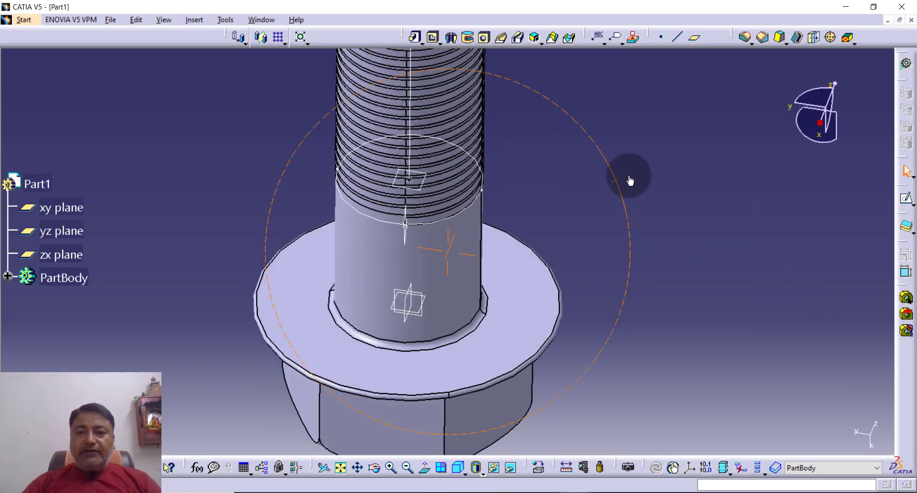
{"action": "middle_click_drag", "start_coordinate": [704, 403], "coordinate": [461, 397]}
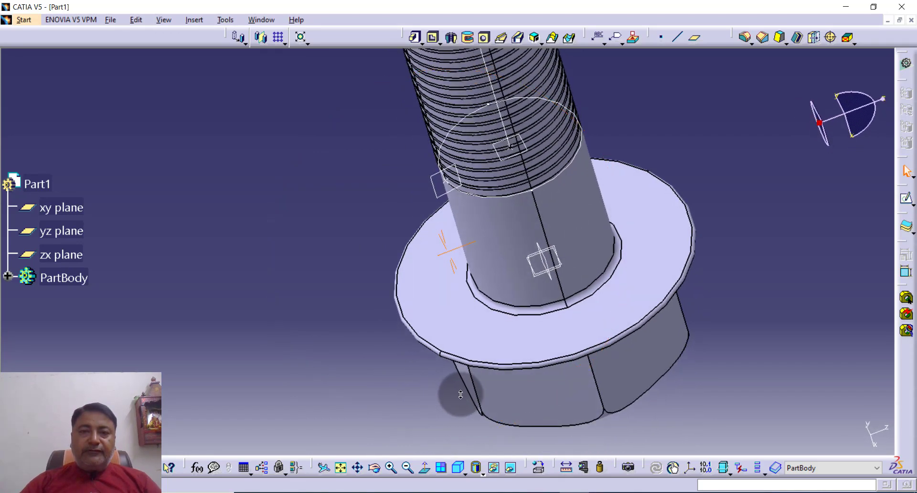
Reopen the thread slot's definition and check which face defines its pulling direction.
{"action": "middle_click_drag", "start_coordinate": [622, 264], "coordinate": [591, 453]}
{"action": "middle_click_drag", "start_coordinate": [612, 219], "coordinate": [480, 220]}
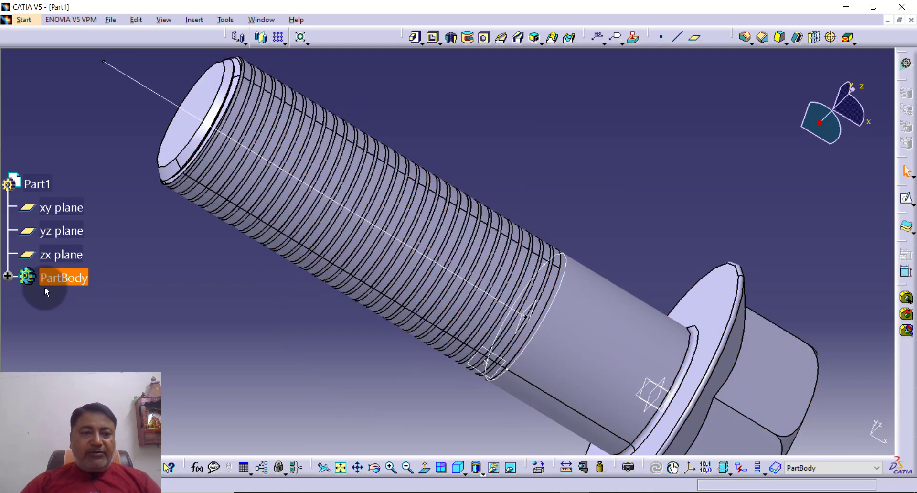
{"action": "left_click", "coordinate": [7, 277]}
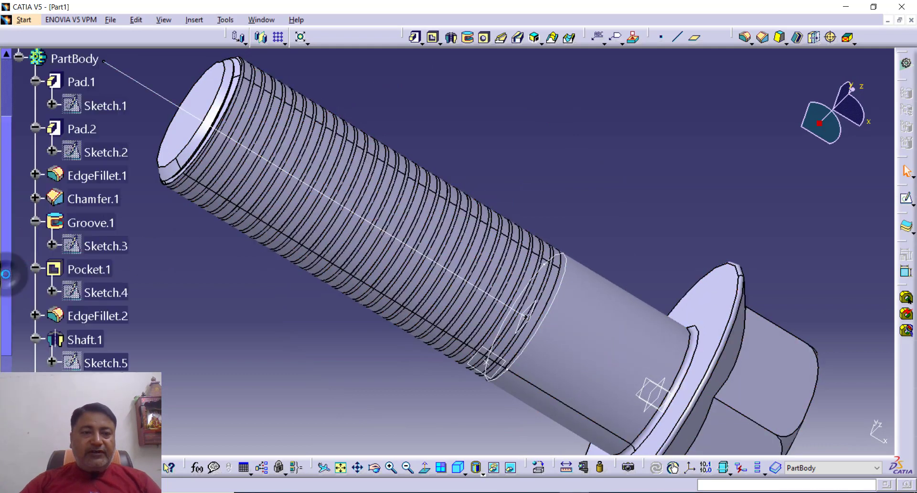
{"action": "scroll", "coordinate": [165, 339], "scroll_direction": "down", "scroll_amount": 5}
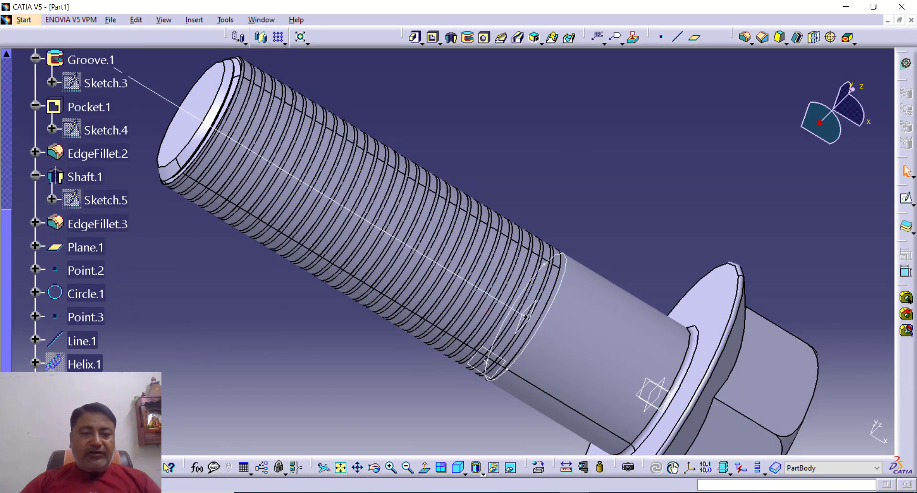
{"action": "double_click", "coordinate": [87, 411]}
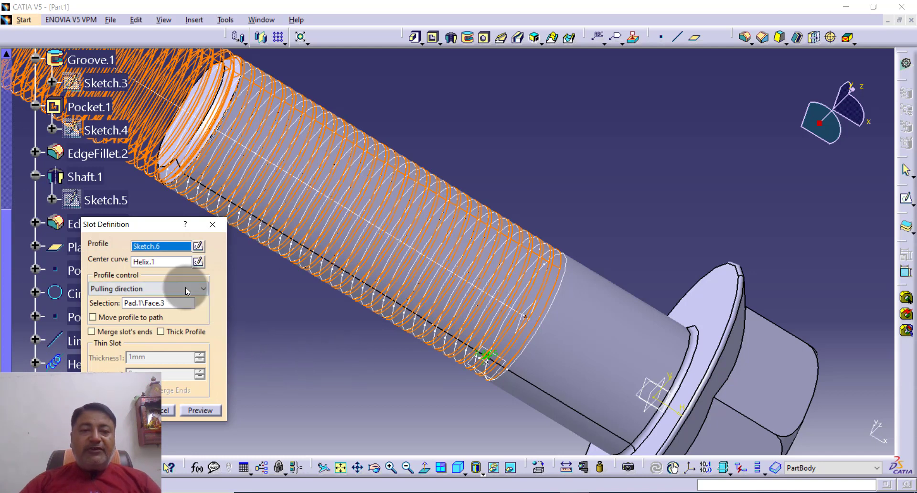
{"action": "left_click", "coordinate": [176, 305]}
{"action": "right_click", "coordinate": [176, 305]}
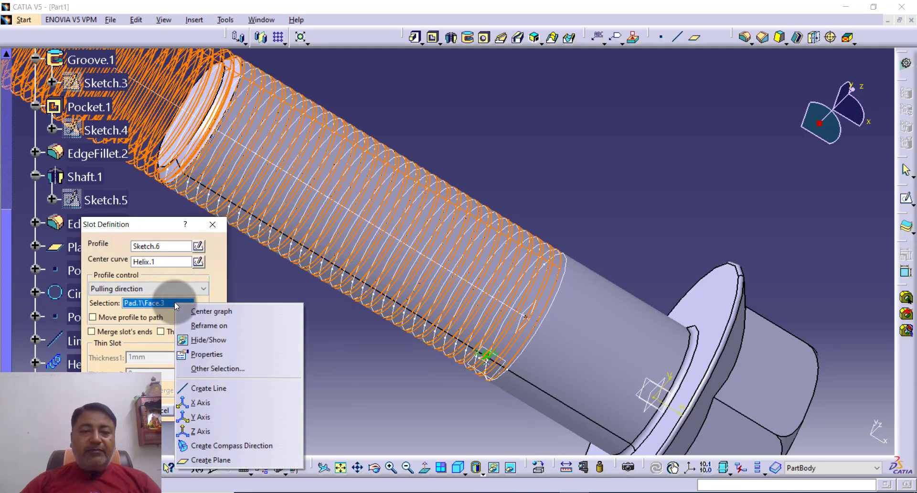
{"action": "left_click", "coordinate": [219, 368]}
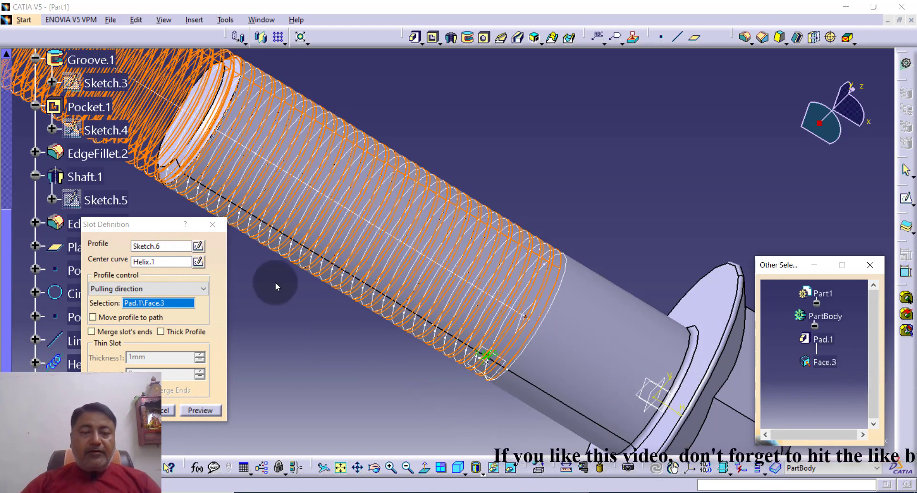
{"action": "left_click", "coordinate": [875, 266]}
Set the thread slot's pulling direction to the flat end face of the shank, Pad.2\Face.4, and rebuild the slot.
{"action": "middle_click_drag", "start_coordinate": [360, 372], "coordinate": [606, 205]}
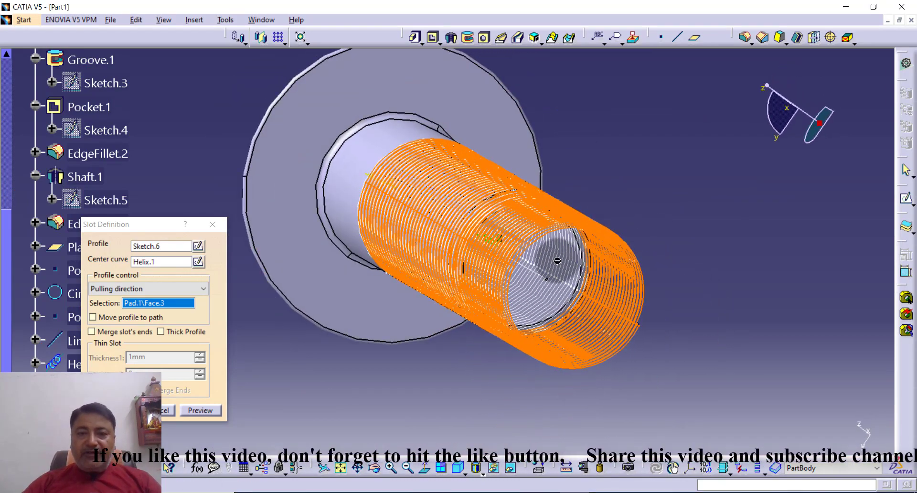
{"action": "middle_click_drag", "start_coordinate": [646, 329], "coordinate": [594, 297]}
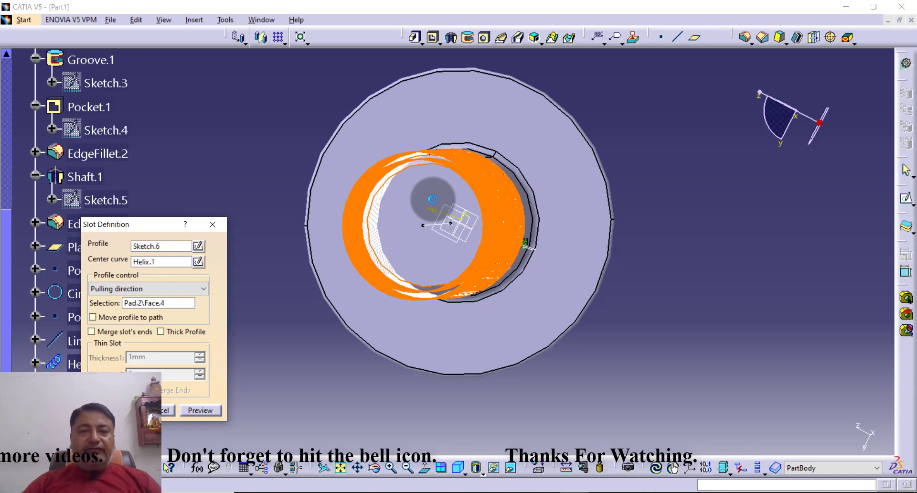
{"action": "middle_click_drag", "start_coordinate": [322, 358], "coordinate": [361, 349]}
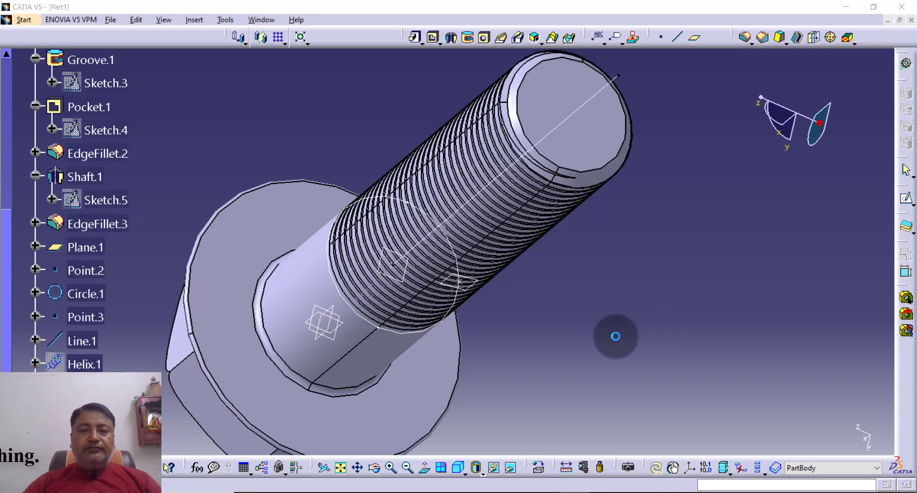
{"action": "left_click", "coordinate": [870, 308]}
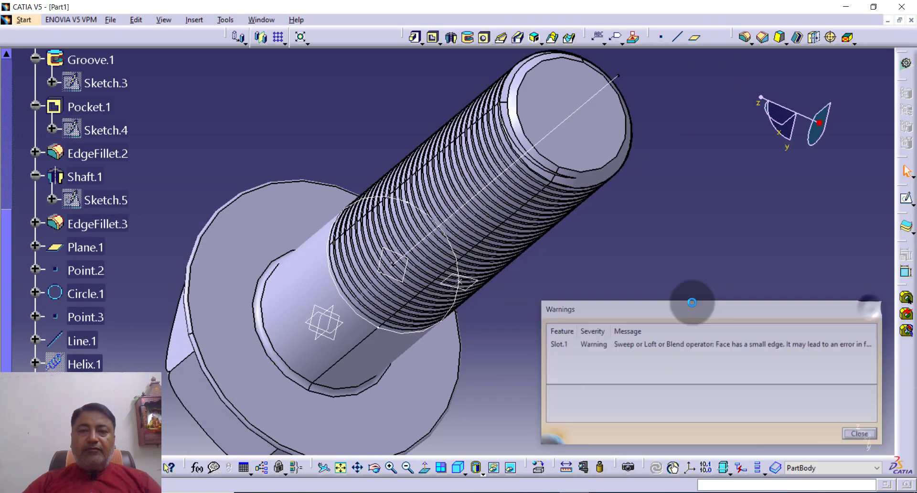
Inspect the recut thread along the shank and switch to the FLANGE BOLT.CATPart document.
{"action": "middle_click_drag", "start_coordinate": [624, 313], "coordinate": [482, 148]}
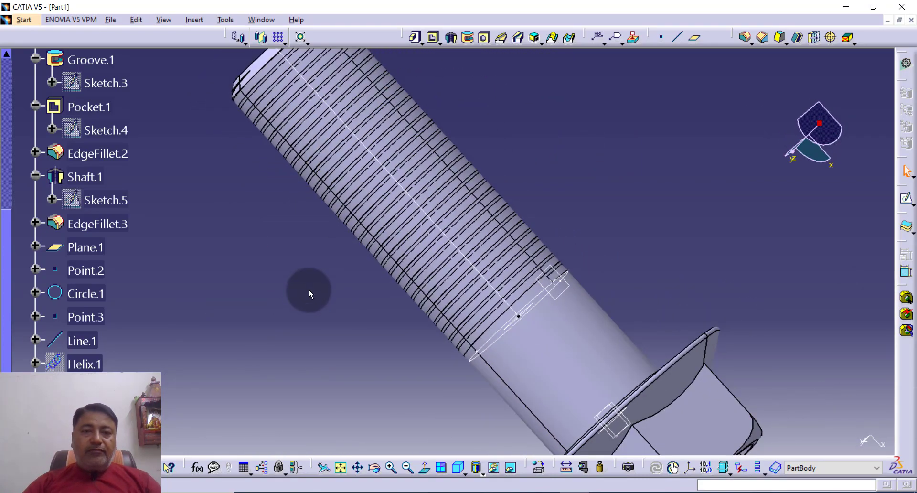
{"action": "middle_click_drag", "start_coordinate": [309, 291], "coordinate": [461, 273]}
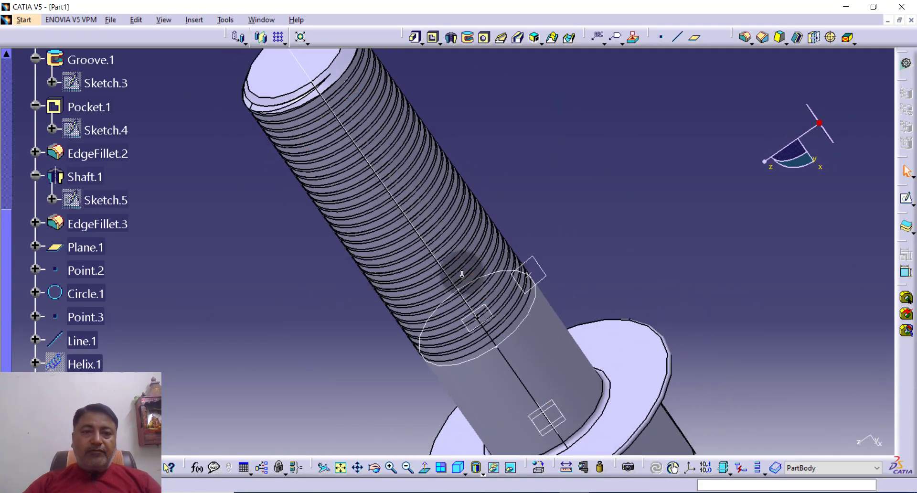
{"action": "middle_click_drag", "start_coordinate": [351, 282], "coordinate": [618, 307]}
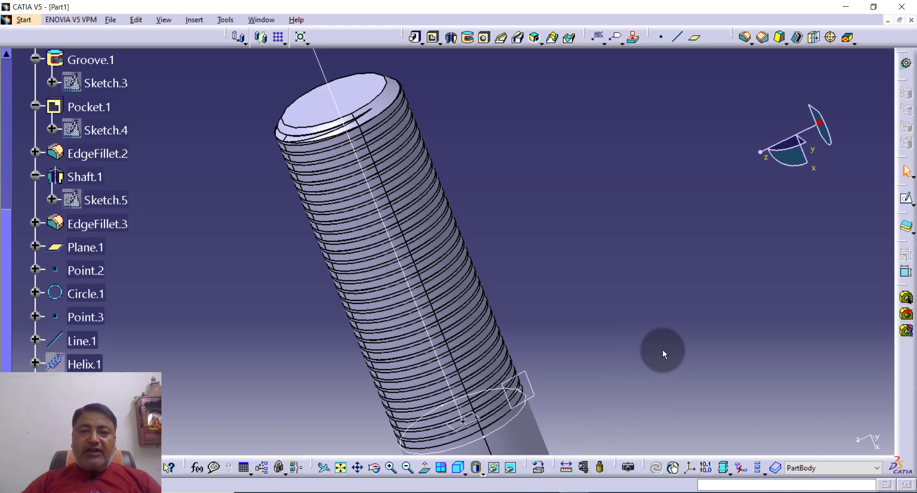
{"action": "middle_click_drag", "start_coordinate": [661, 352], "coordinate": [655, 374]}
{"action": "left_click", "coordinate": [544, 492]}
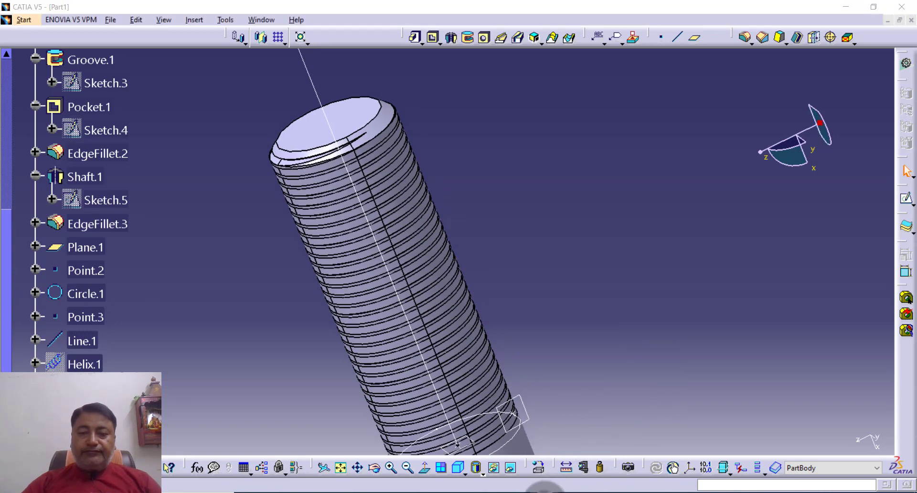
{"action": "left_click", "coordinate": [865, 466]}
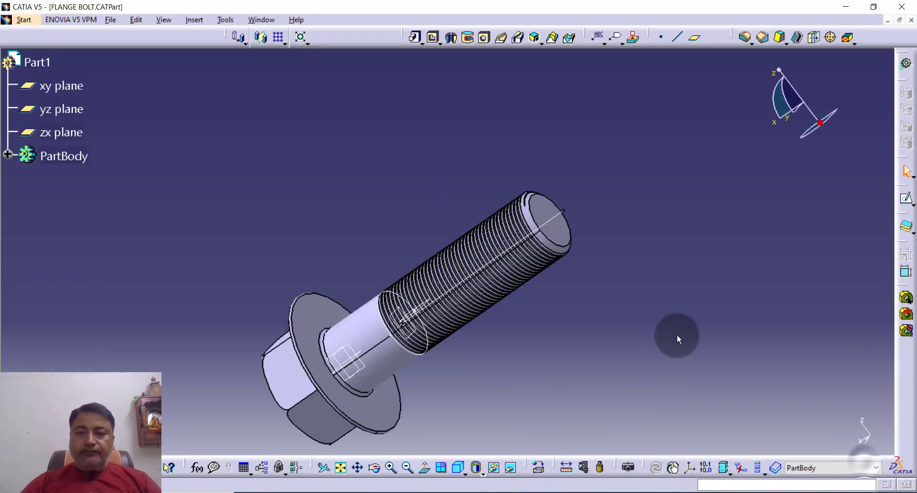
Examine the complete flange bolt's thread, shank, flange and hex head from several angles.
{"action": "middle_click_drag", "start_coordinate": [639, 211], "coordinate": [614, 224]}
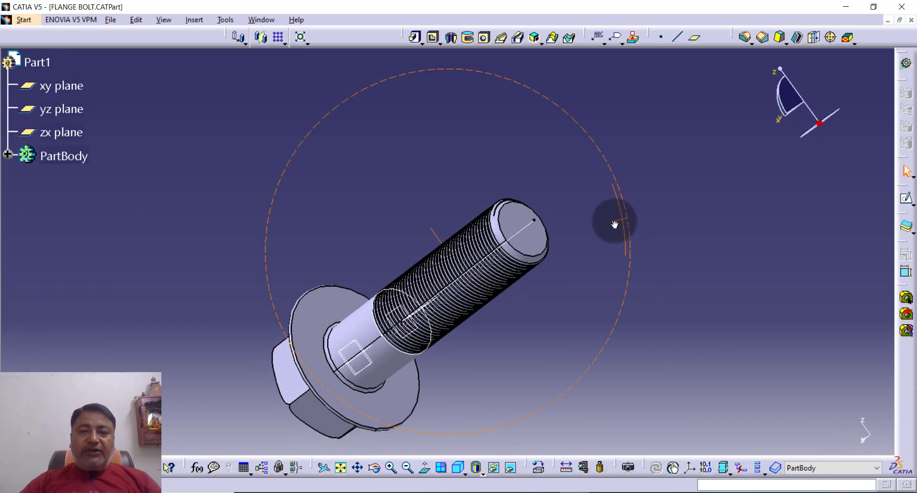
{"action": "middle_click_drag", "start_coordinate": [603, 299], "coordinate": [579, 235]}
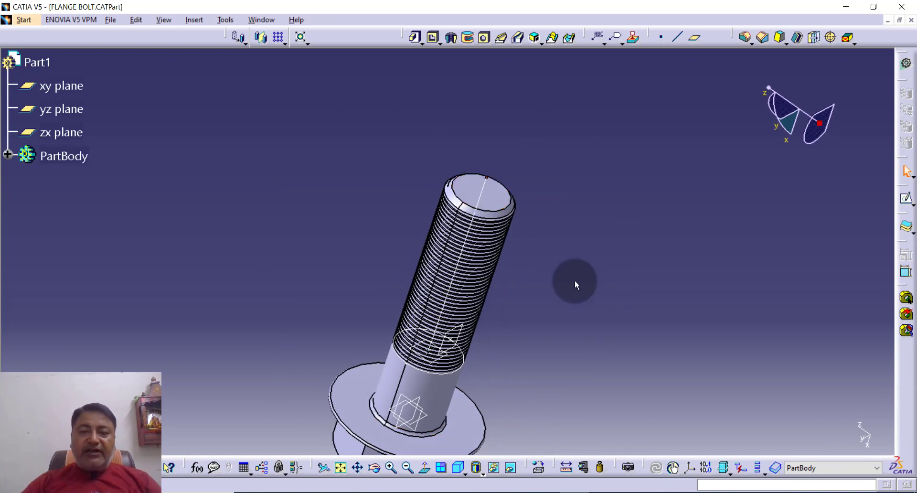
{"action": "middle_click_drag", "start_coordinate": [575, 282], "coordinate": [553, 266]}
{"action": "middle_click_drag", "start_coordinate": [615, 326], "coordinate": [396, 62]}
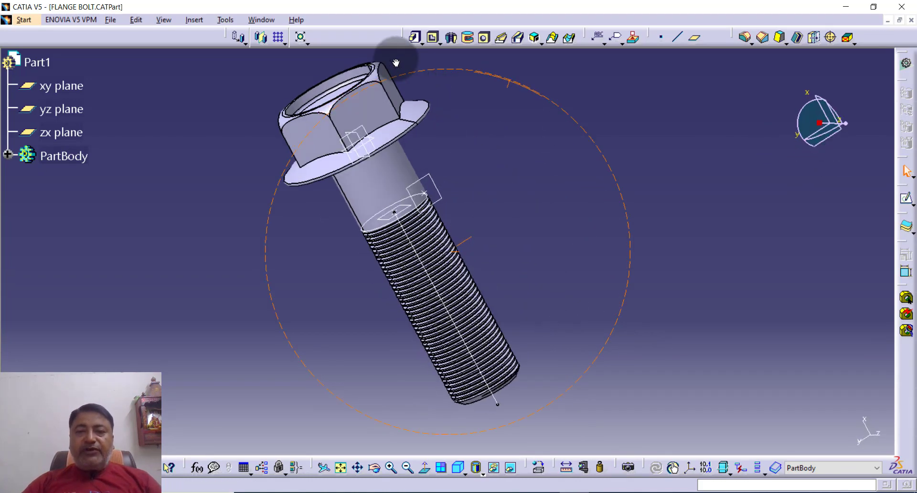
{"action": "middle_click_drag", "start_coordinate": [571, 286], "coordinate": [601, 281]}
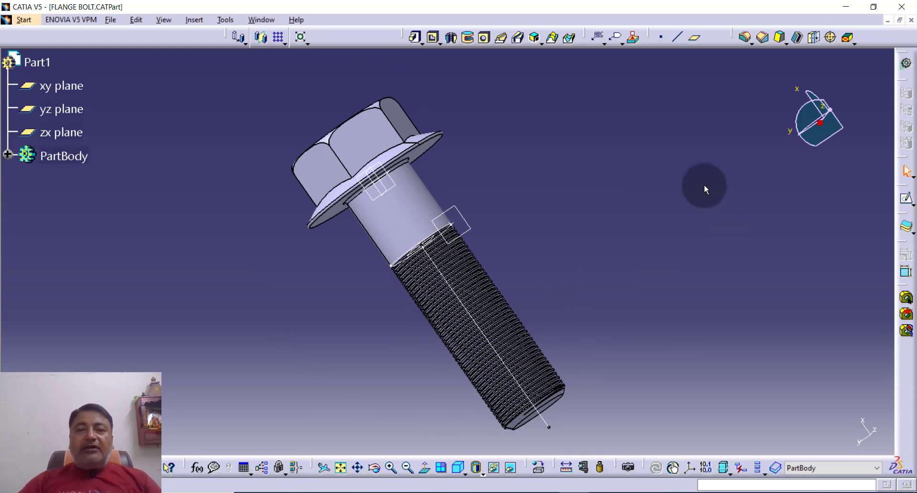
{"action": "middle_click_drag", "start_coordinate": [704, 185], "coordinate": [596, 217]}
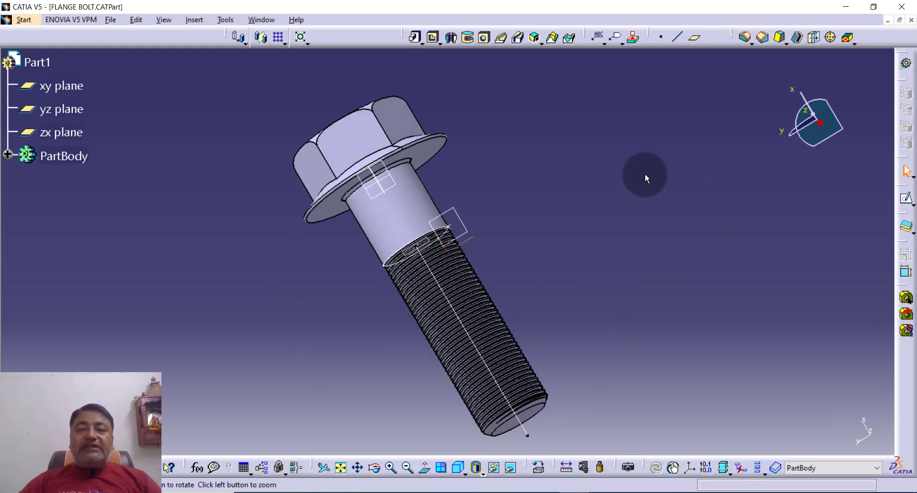
{"action": "middle_click_drag", "start_coordinate": [646, 174], "coordinate": [546, 221]}
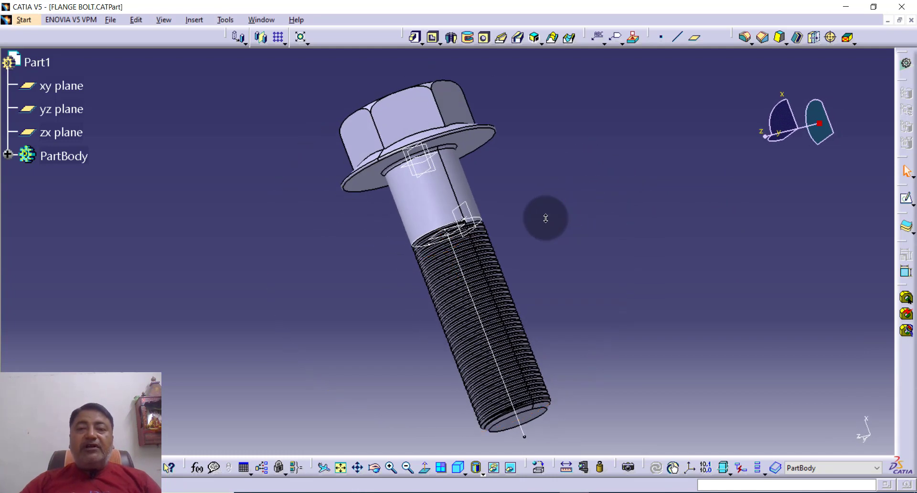